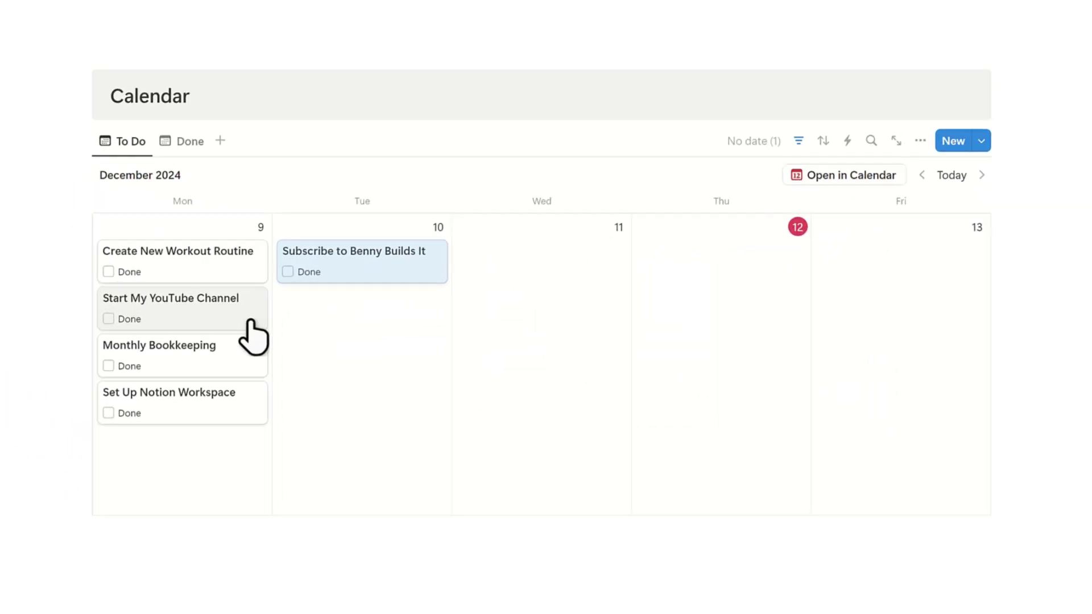
Step: Preview the finished task calendar, moving one task to a later day and scrolling through it
{"action": "left_click_drag", "start_coordinate": [230, 324], "coordinate": [736, 307]}
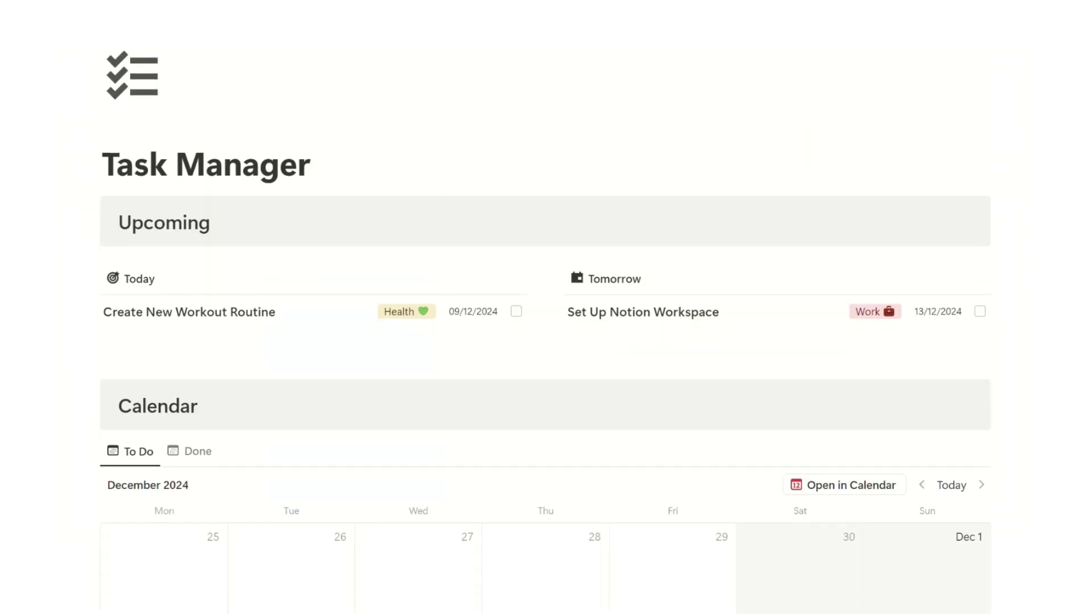
{"action": "scroll", "coordinate": [546, 307], "scroll_direction": "down", "scroll_amount": 5}
{"action": "scroll", "coordinate": [546, 308], "scroll_direction": "down", "scroll_amount": 2}
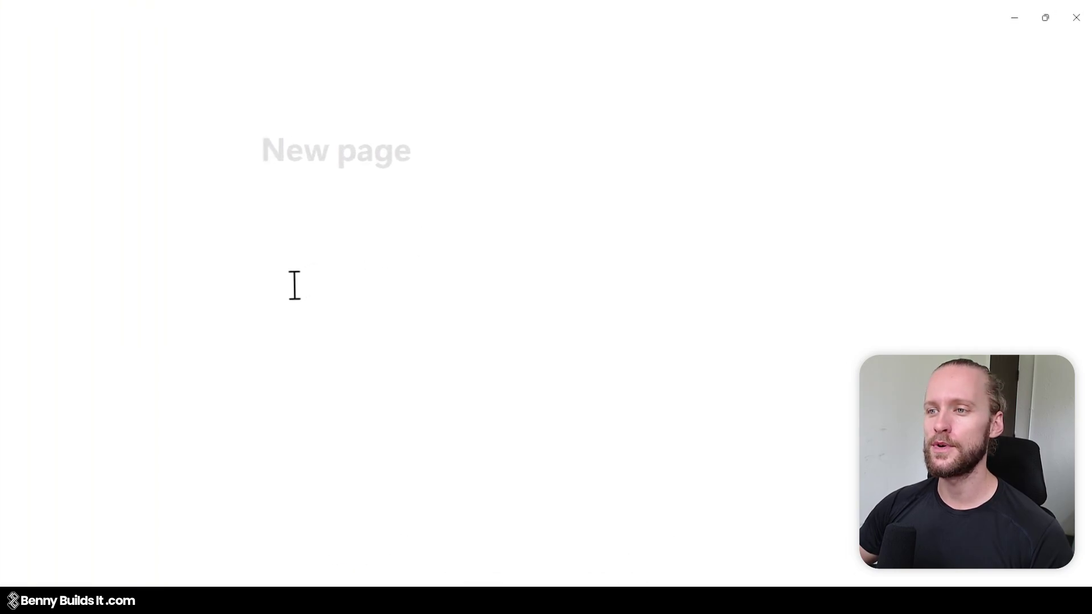
Step: Title the page 'Task Manager' and give it a checklist icon
{"action": "type", "text": "Task Manager"}
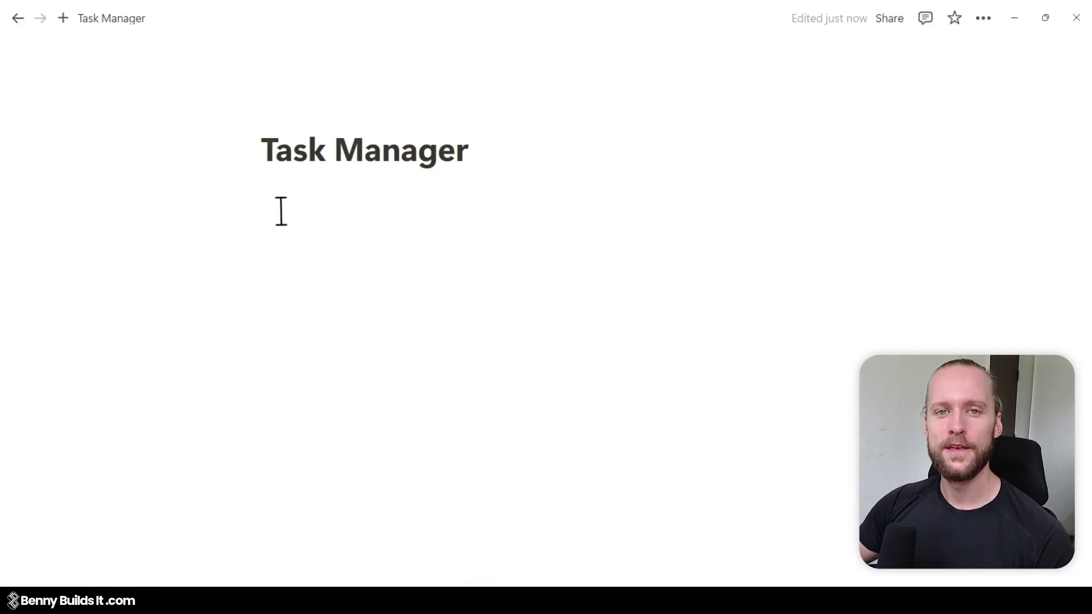
{"action": "left_click", "coordinate": [278, 126]}
{"action": "left_click", "coordinate": [273, 159]}
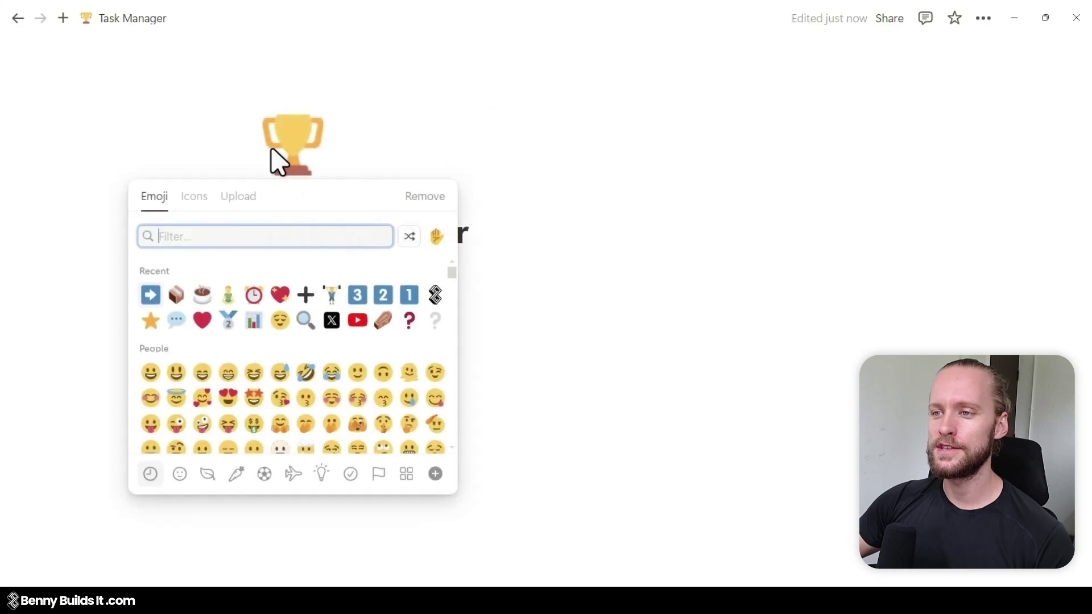
{"action": "left_click", "coordinate": [190, 196]}
{"action": "type", "text": "check"}
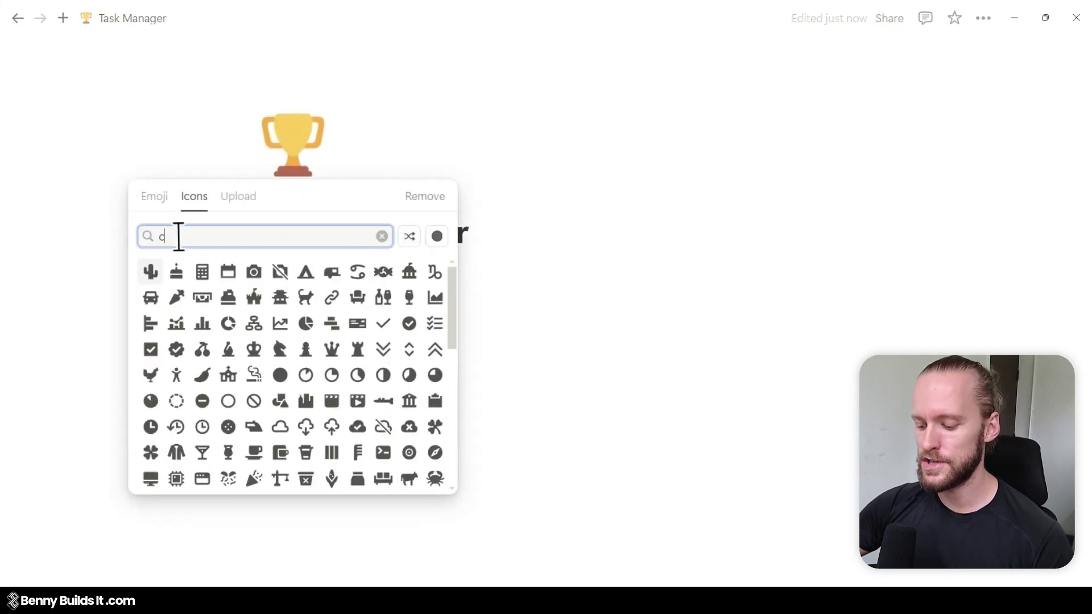
{"action": "left_click", "coordinate": [176, 271]}
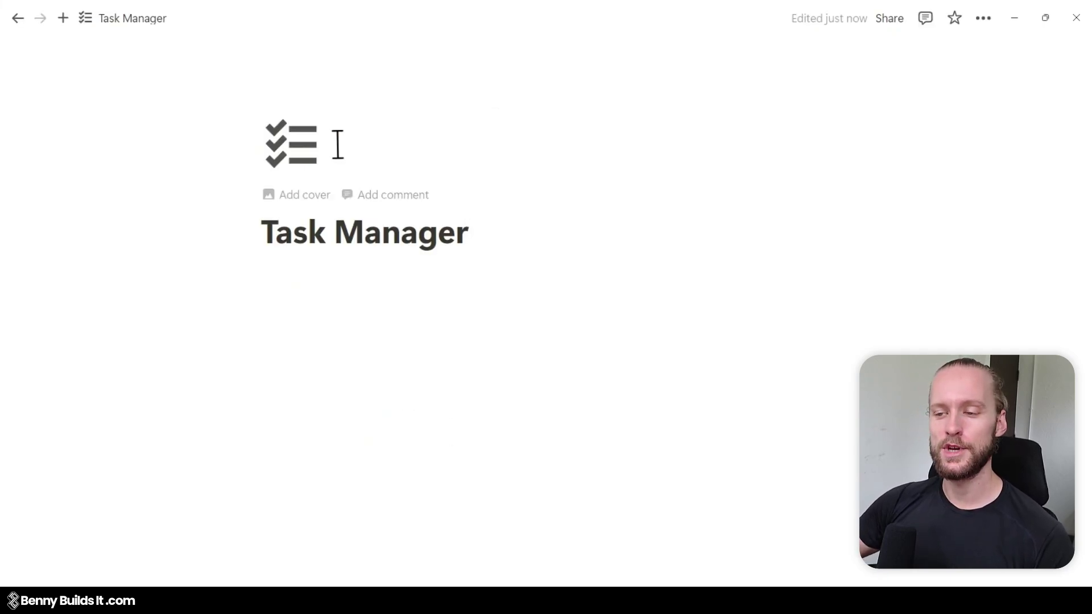
Step: Add a callout block below the title, keeping its grey background
{"action": "left_click", "coordinate": [302, 275]}
{"action": "type", "text": "/call"}
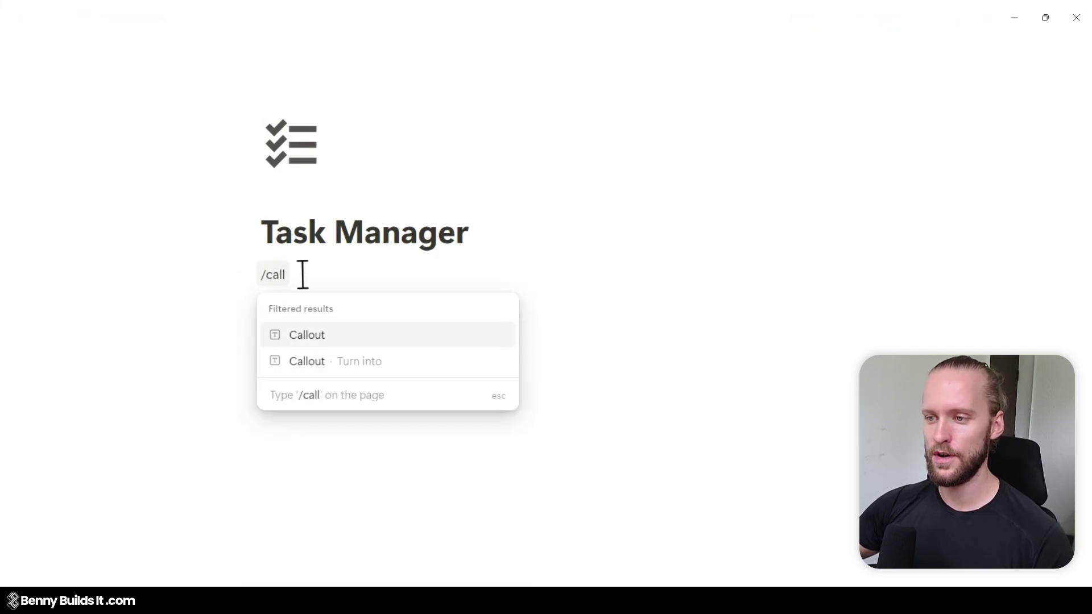
{"action": "left_click", "coordinate": [309, 337]}
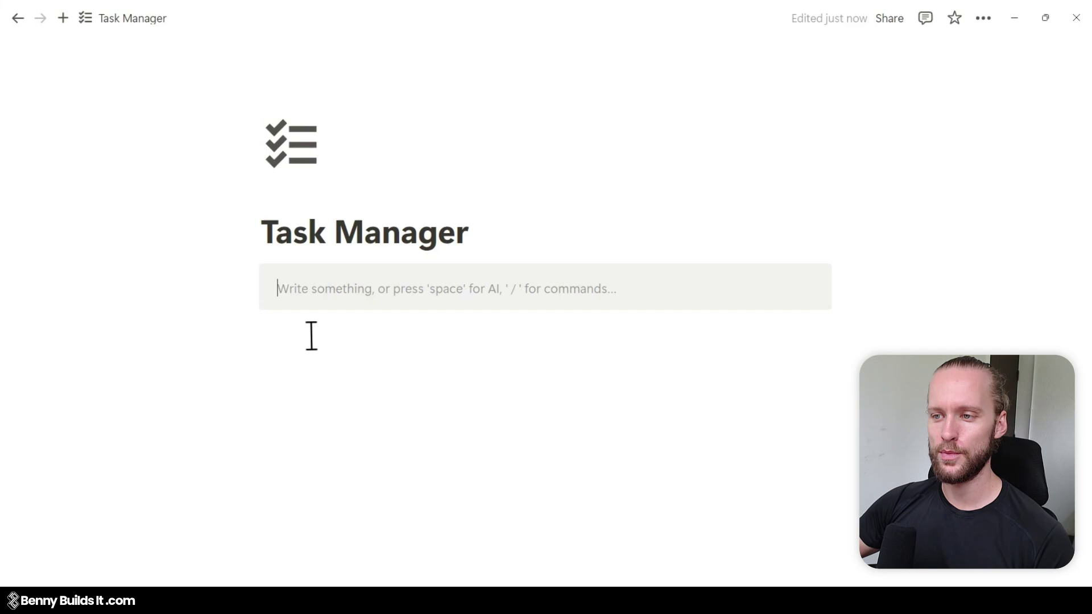
{"action": "left_click", "coordinate": [259, 281]}
{"action": "mouse_move", "coordinate": [189, 398]}
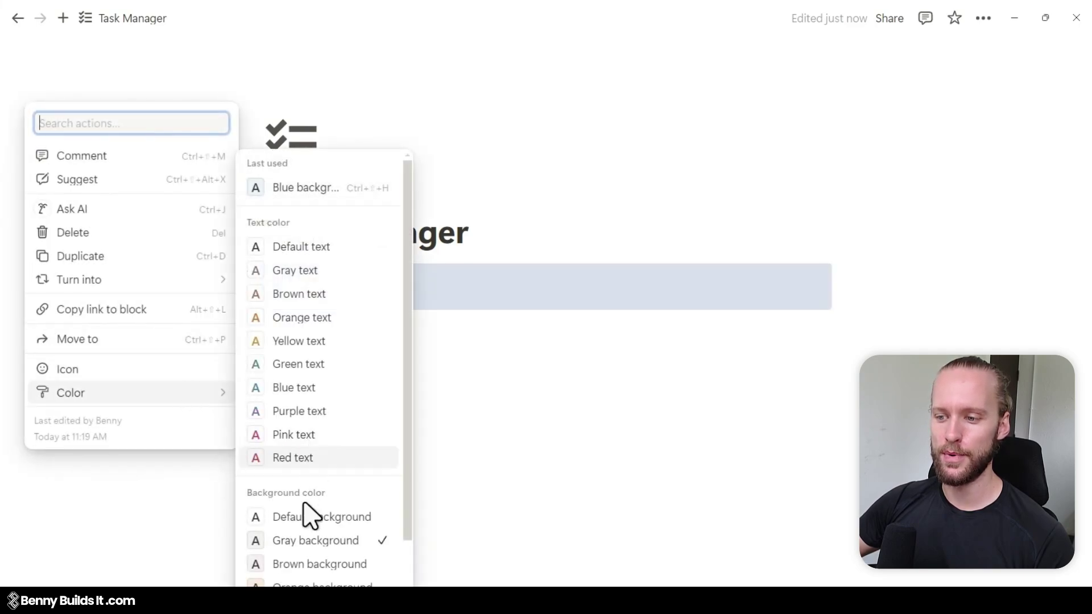
{"action": "left_click", "coordinate": [317, 546]}
{"action": "left_click", "coordinate": [316, 297]}
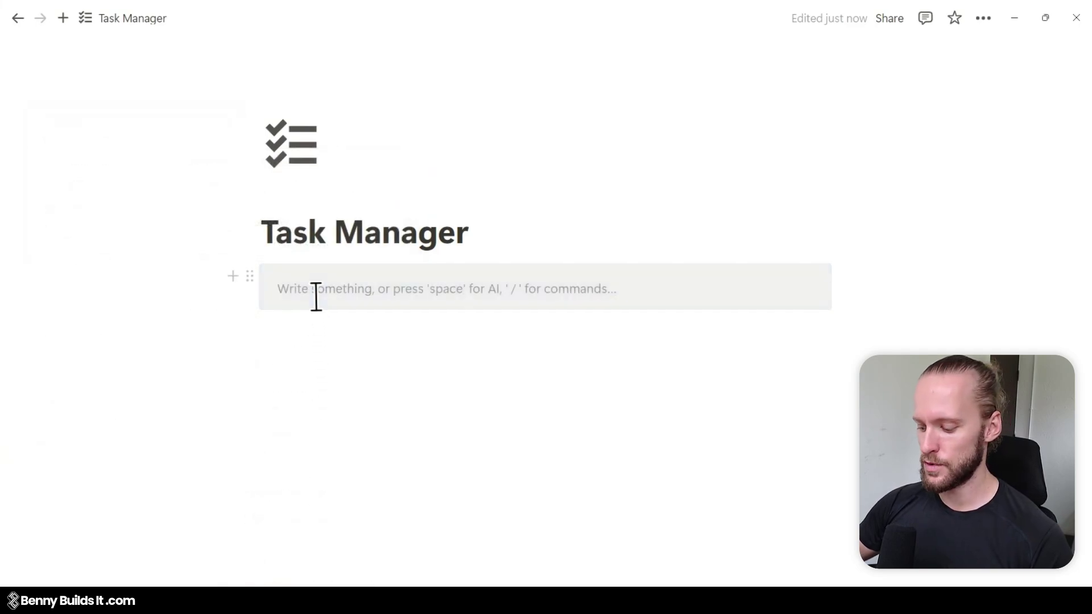
Step: Write a 'Content' heading inside the callout and start a database on the next line
{"action": "type", "text": "## "}
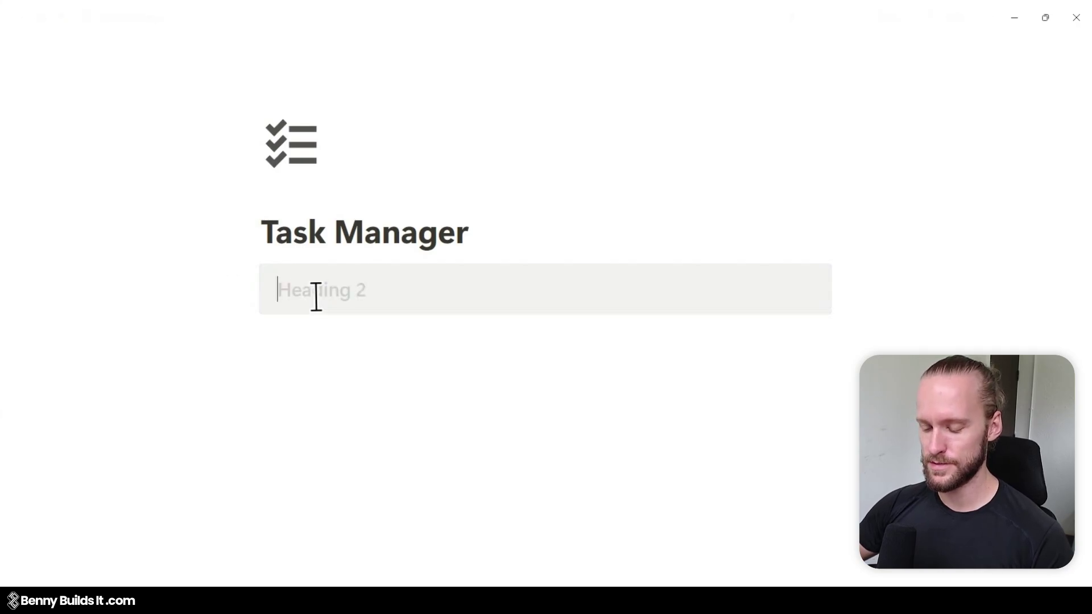
{"action": "type", "text": "Content"}
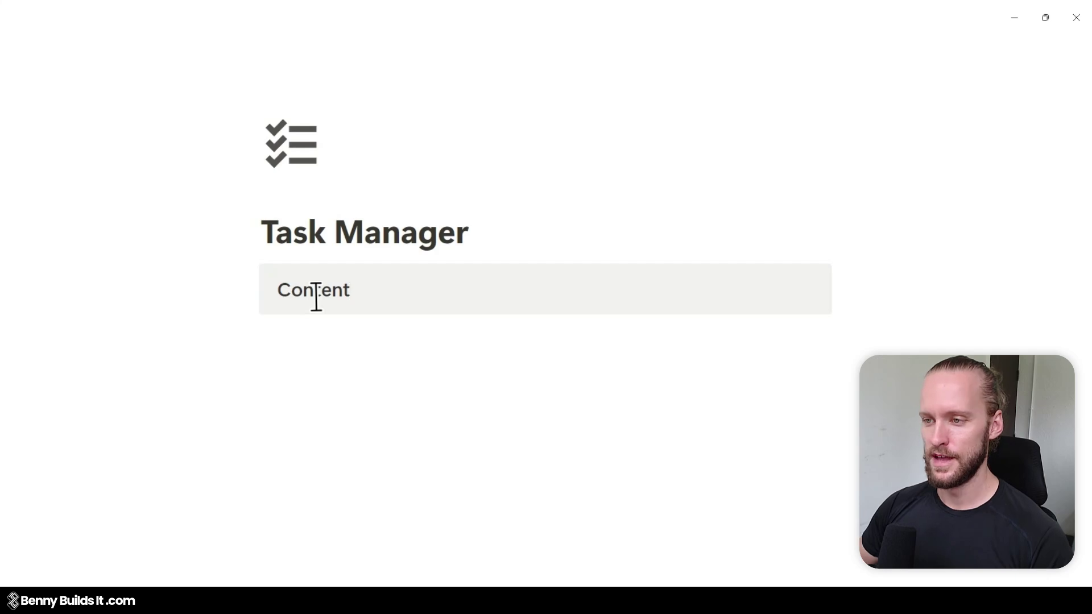
{"action": "key", "text": "Return"}
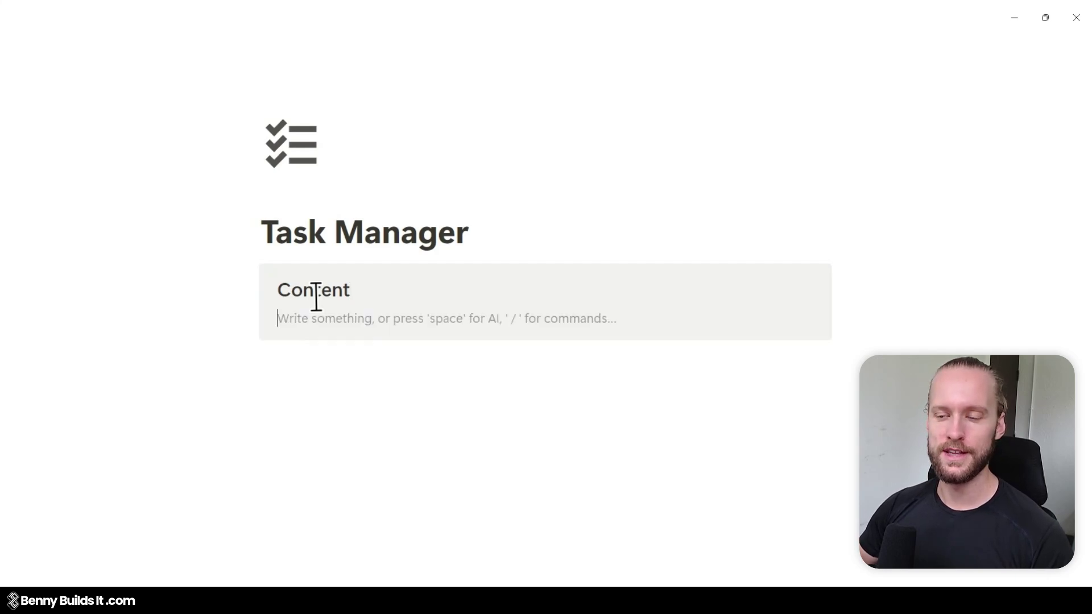
{"action": "type", "text": "/data"}
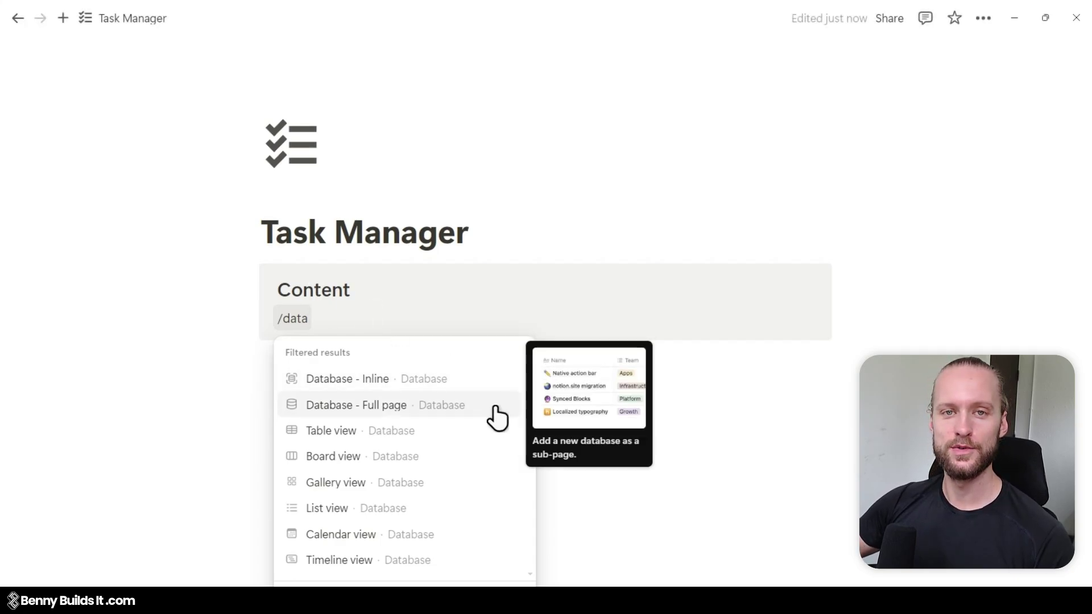
Step: Create a full-page database named 'Task Database' with a checklist icon
{"action": "left_click", "coordinate": [496, 418]}
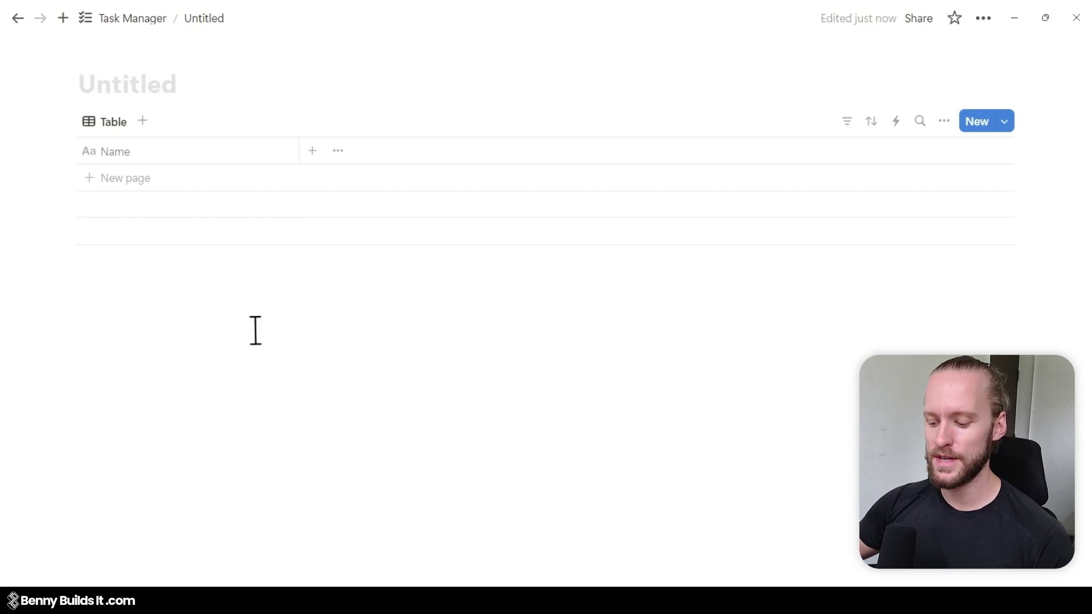
{"action": "type", "text": "Task Datab"}
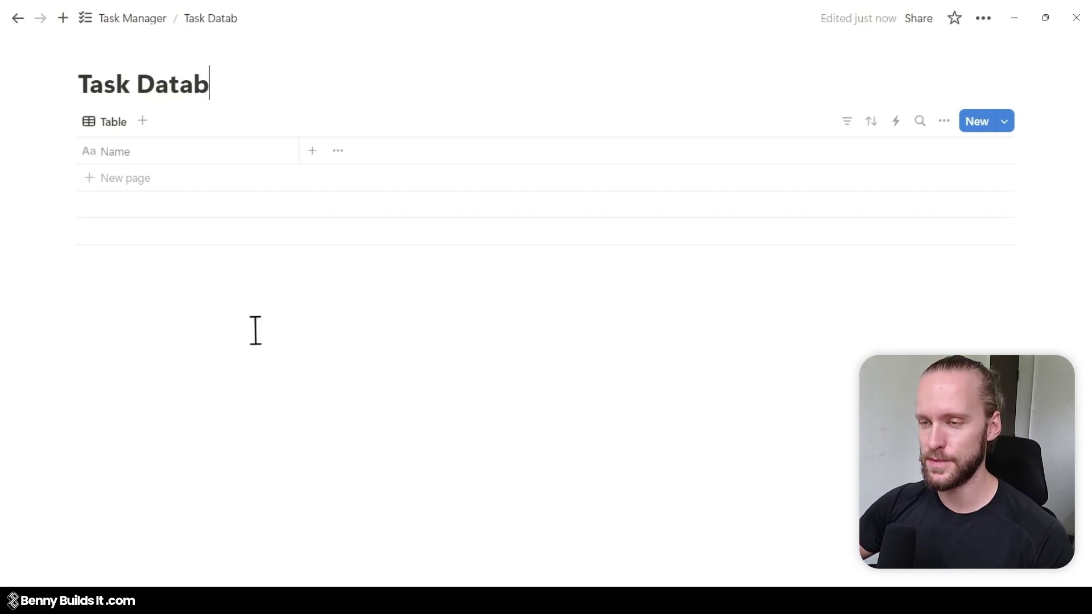
{"action": "type", "text": "ase"}
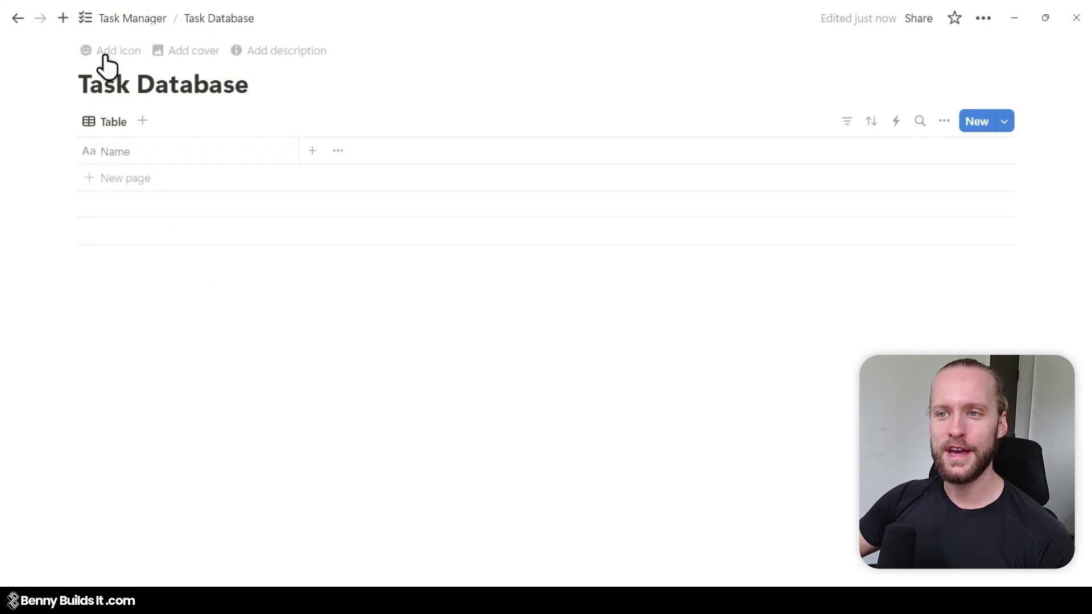
{"action": "left_click", "coordinate": [109, 51]}
{"action": "left_click", "coordinate": [97, 77]}
{"action": "left_click", "coordinate": [7, 120]}
{"action": "left_click", "coordinate": [201, 318]}
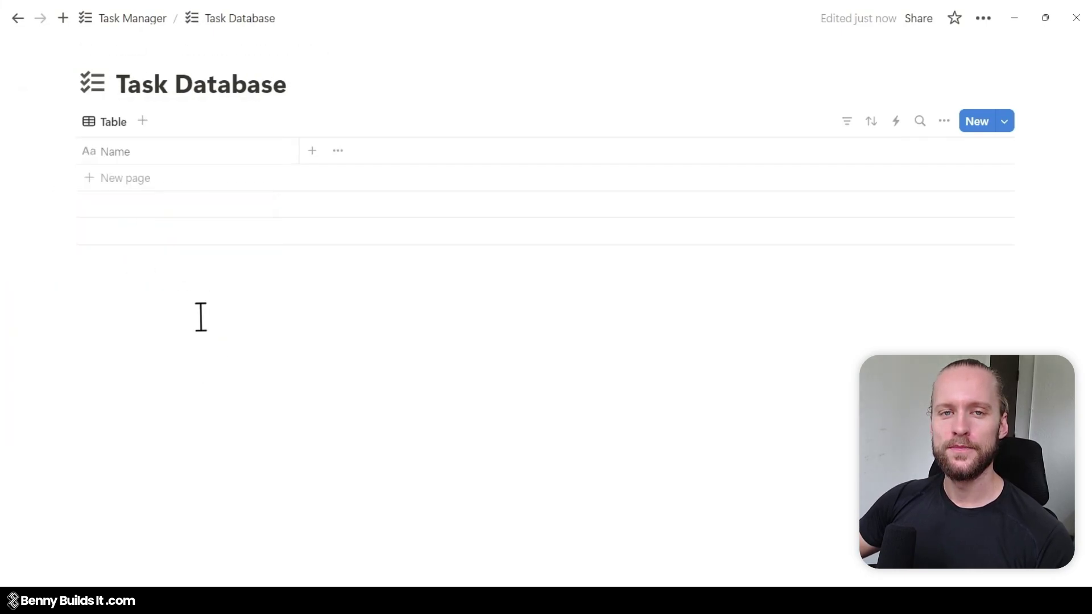
Step: Rename the table view to 'All' and give it a database icon
{"action": "left_click", "coordinate": [107, 131]}
{"action": "left_click", "coordinate": [156, 152]}
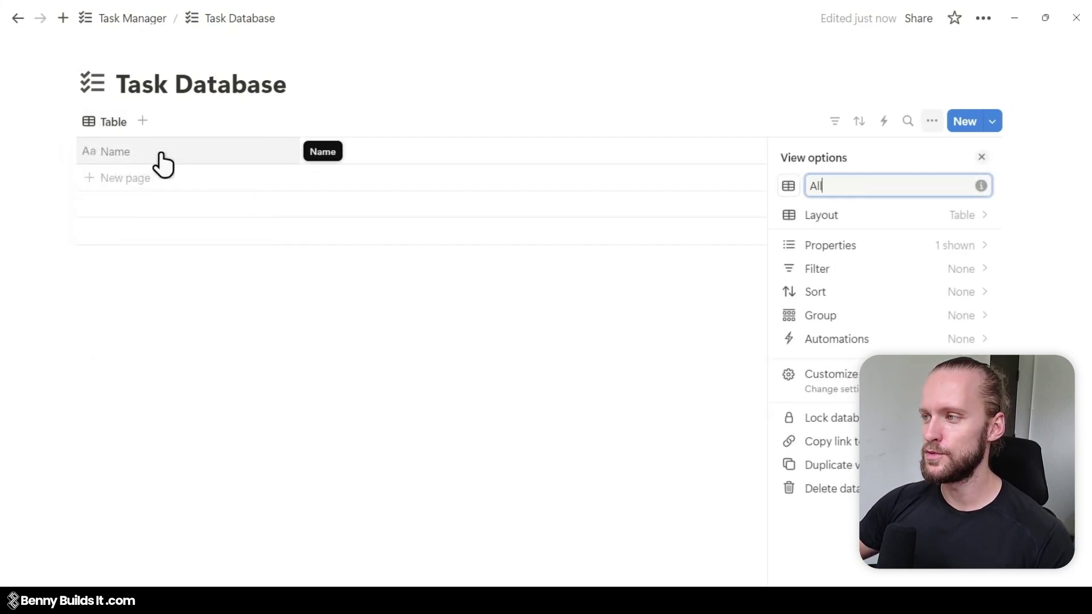
{"action": "left_click", "coordinate": [786, 188]}
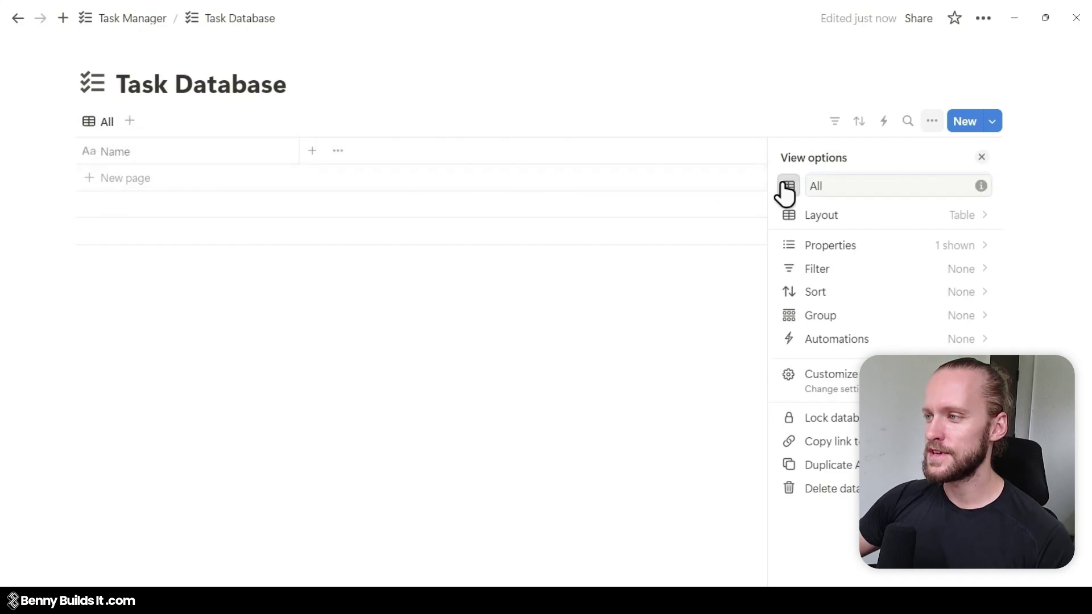
{"action": "type", "text": "datab"}
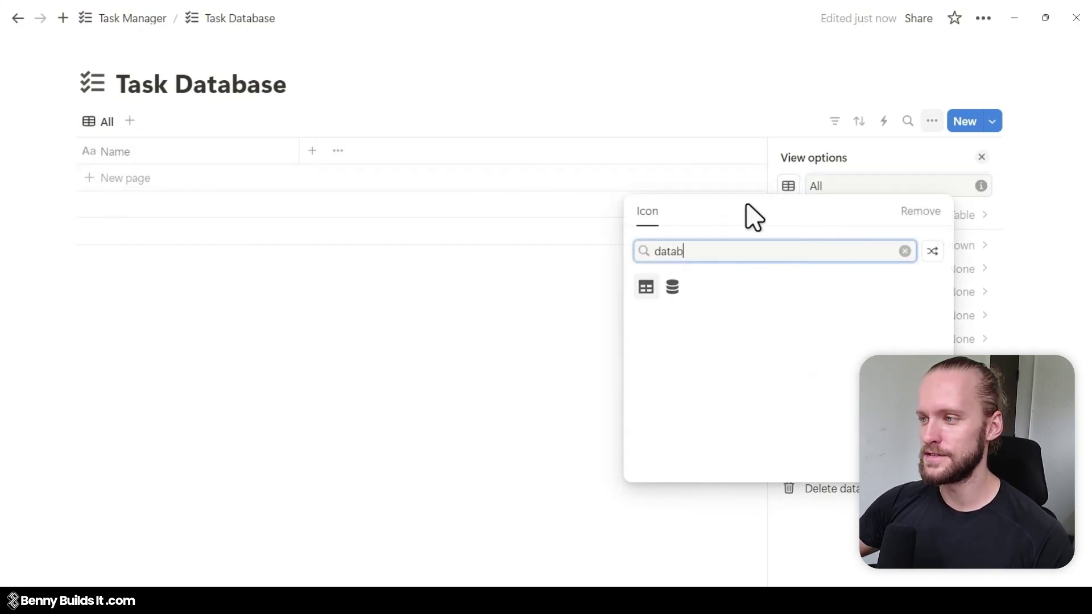
{"action": "left_click", "coordinate": [677, 289]}
{"action": "left_click", "coordinate": [218, 301]}
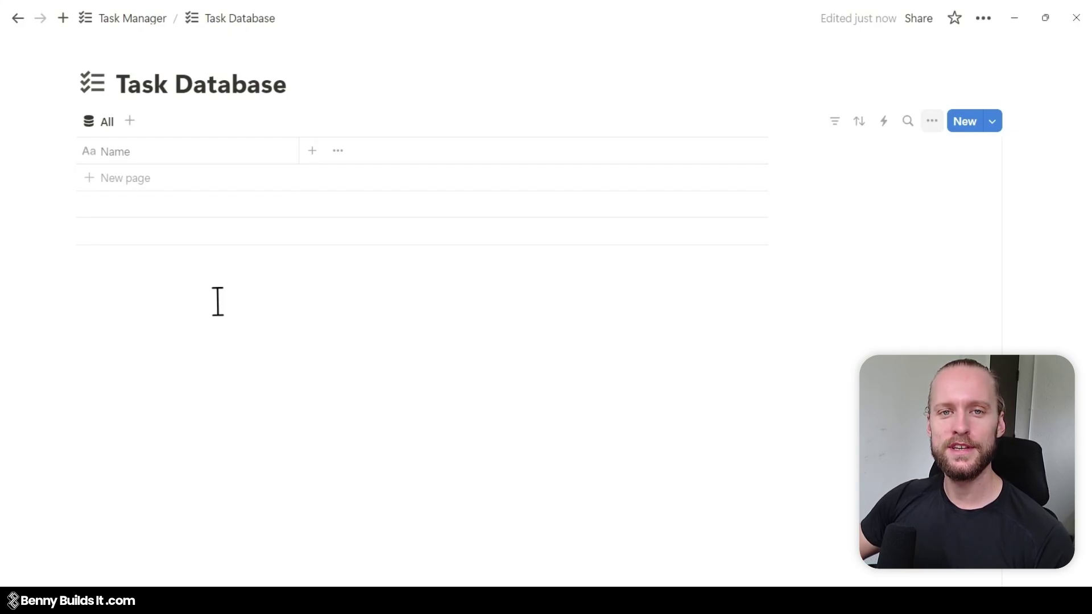
Step: Rename the Name column to 'Task'
{"action": "left_click", "coordinate": [150, 155]}
{"action": "key", "text": "BackSpace"}
{"action": "key", "text": "BackSpace"}
{"action": "key", "text": "BackSpace"}
{"action": "key", "text": "BackSpace"}
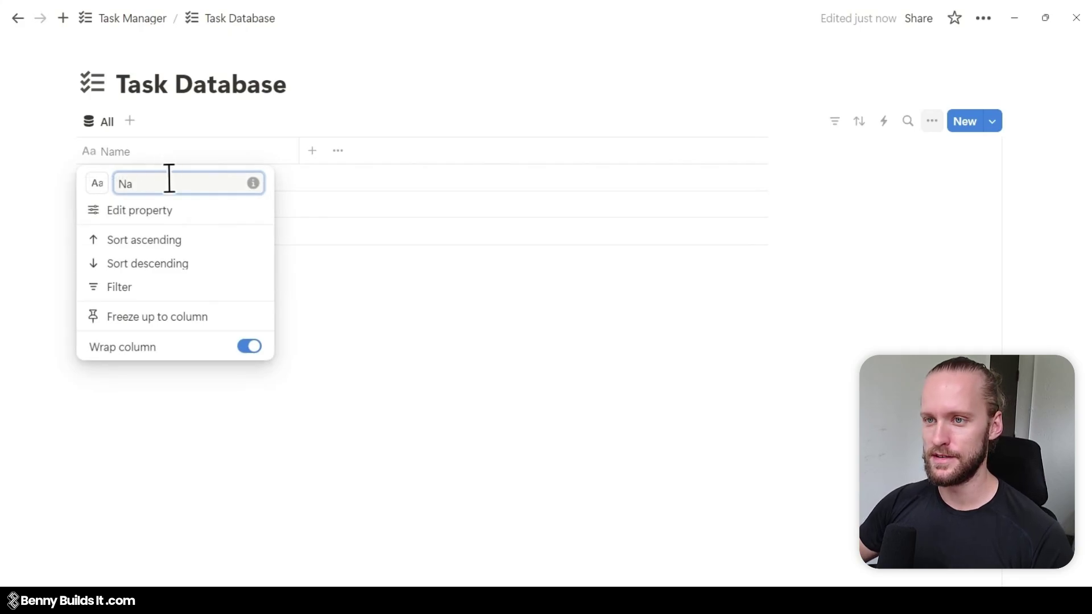
{"action": "type", "text": "Task"}
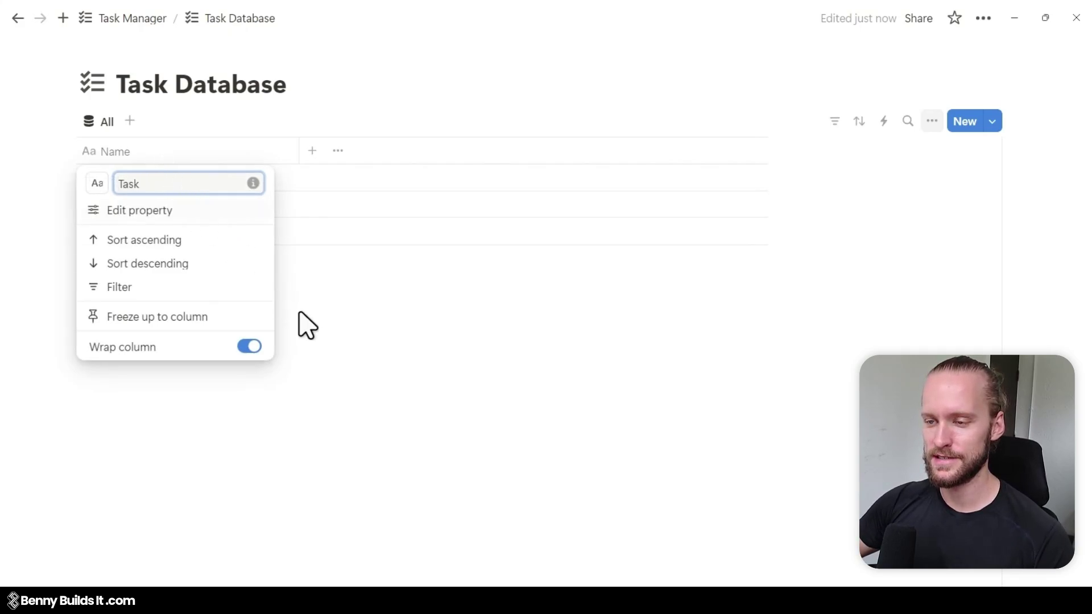
{"action": "left_click", "coordinate": [297, 324]}
Step: Add a Date property formatted Day/Month/Year with 24-hour time
{"action": "left_click", "coordinate": [313, 151]}
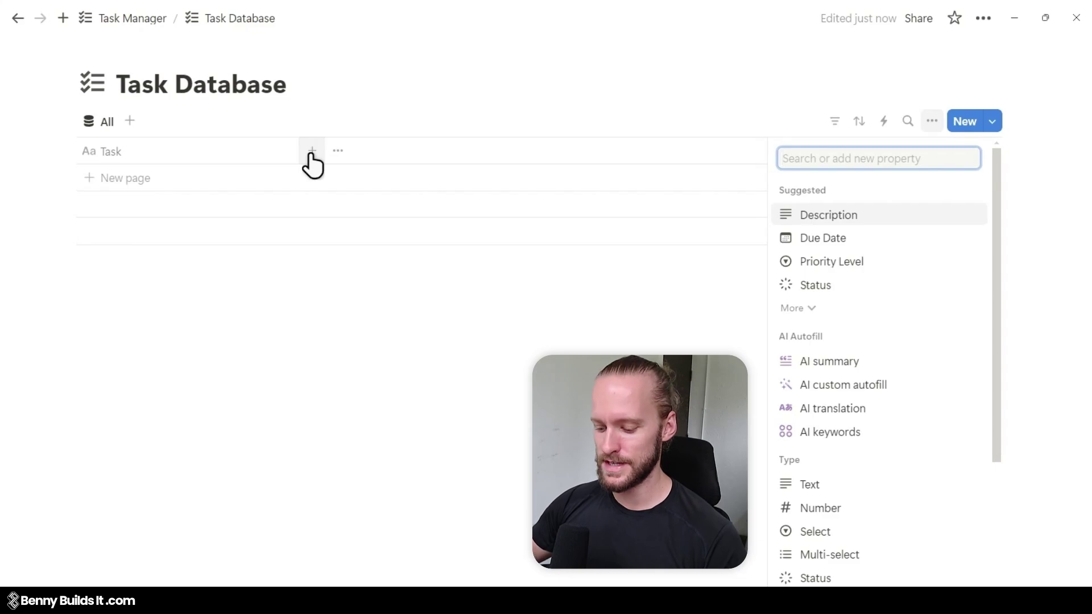
{"action": "type", "text": "Date"}
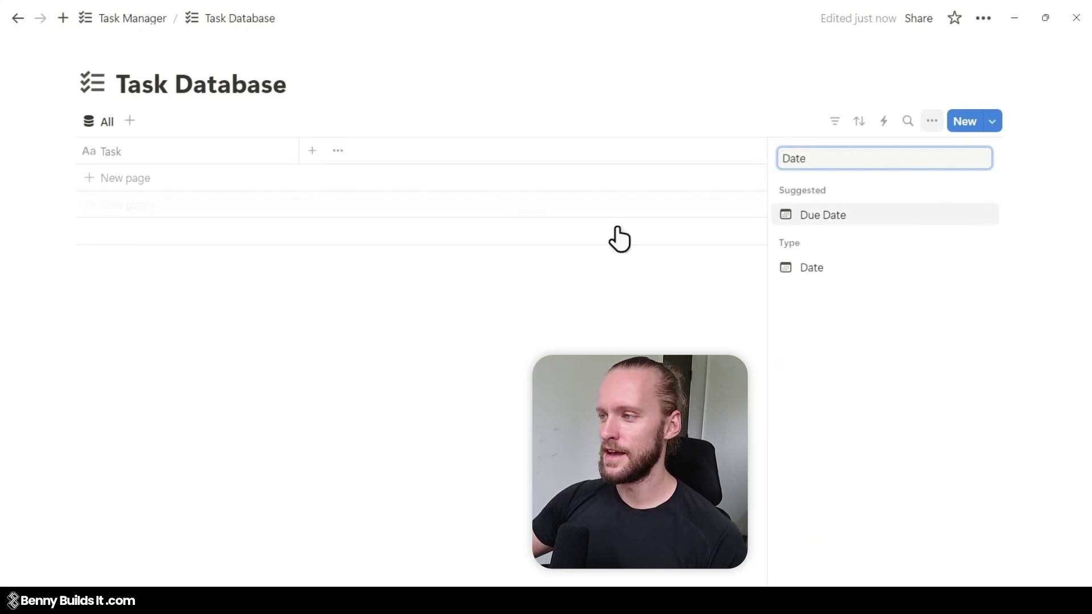
{"action": "left_click", "coordinate": [846, 273]}
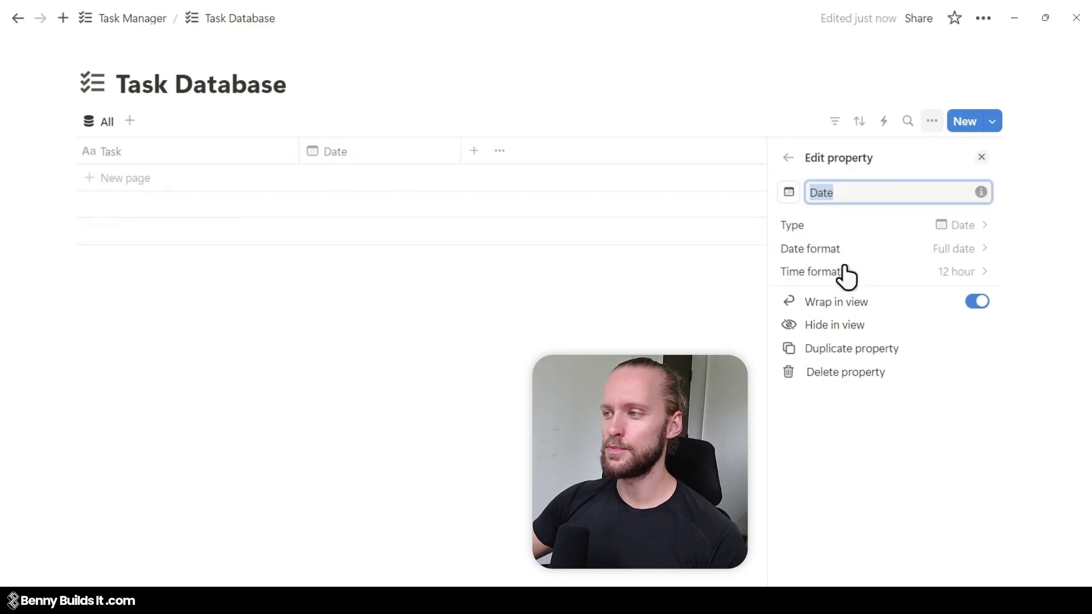
{"action": "left_click", "coordinate": [956, 253]}
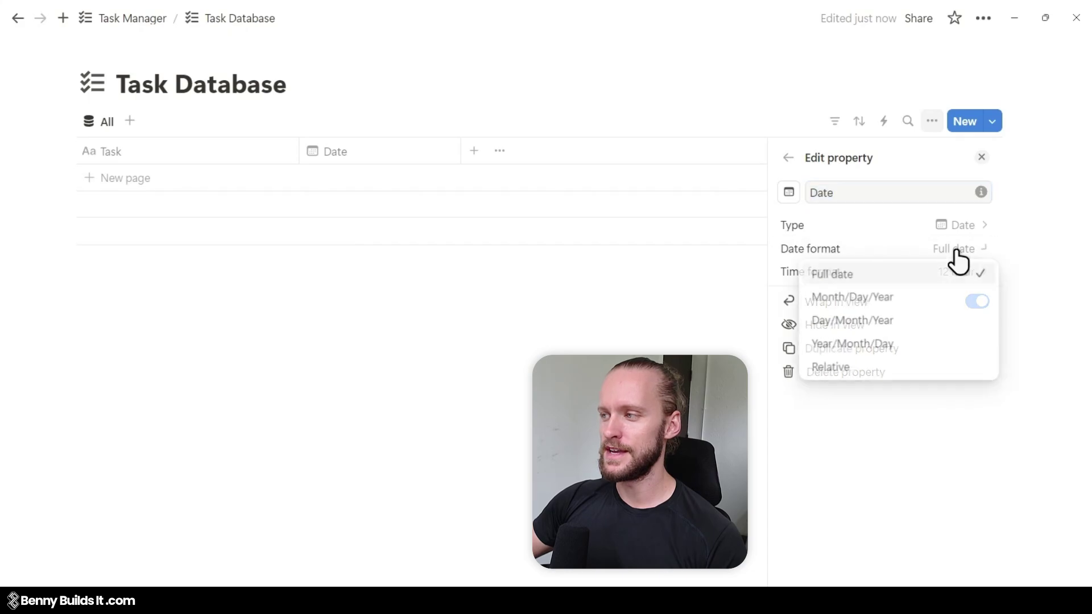
{"action": "left_click", "coordinate": [909, 323]}
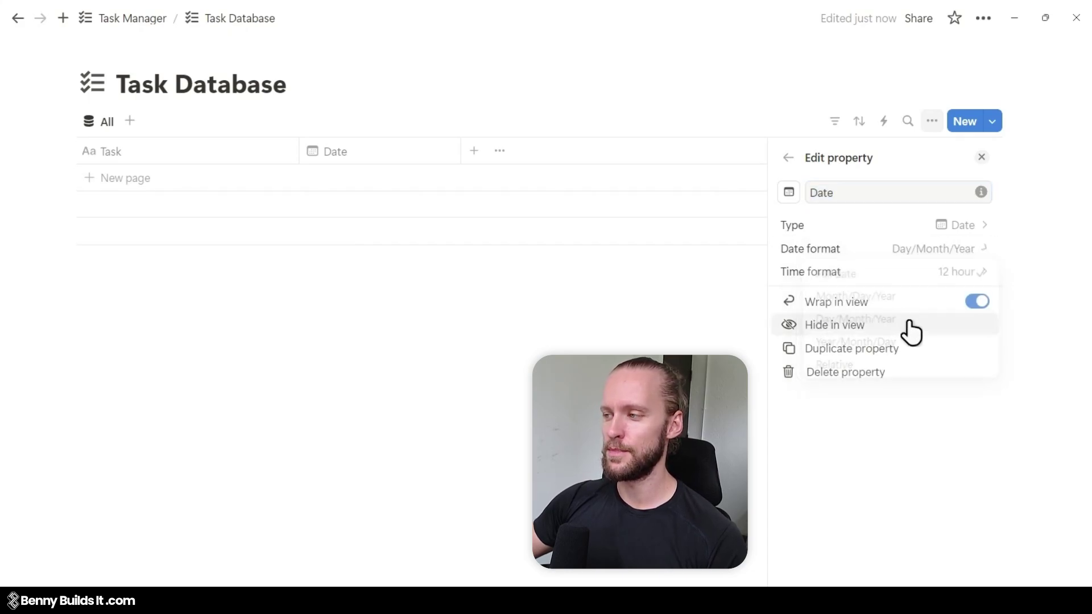
{"action": "left_click", "coordinate": [944, 273]}
{"action": "left_click", "coordinate": [870, 345]}
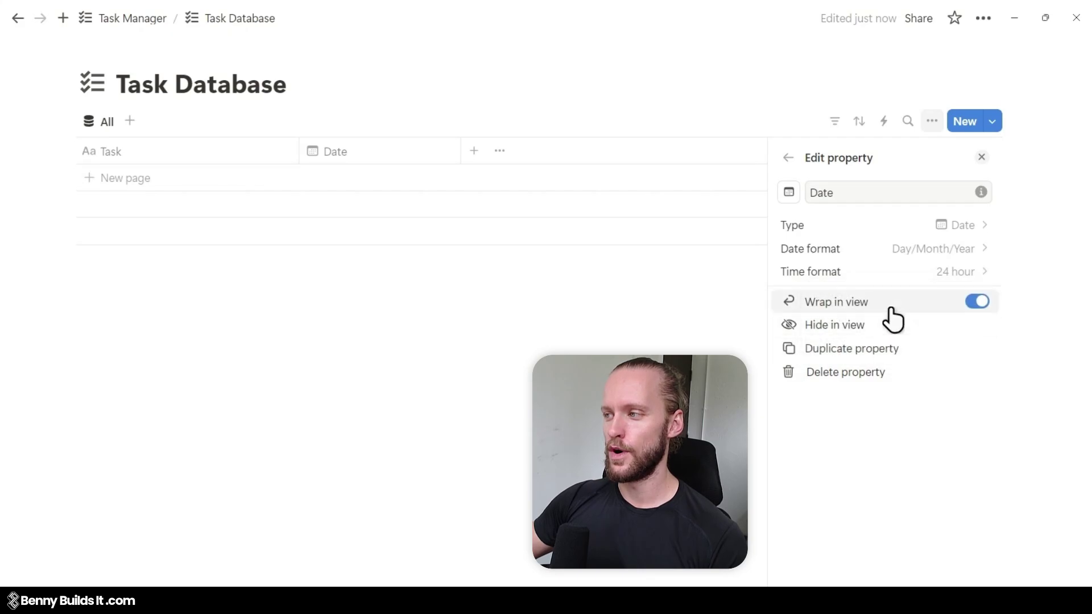
{"action": "left_click", "coordinate": [626, 309]}
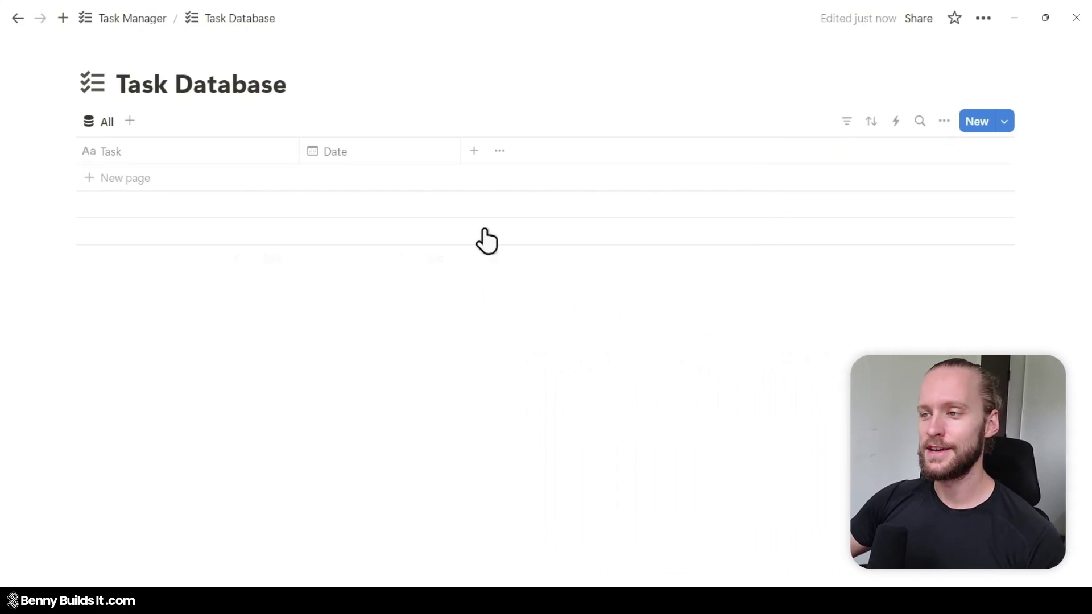
Step: Add a checkbox property named 'Done'
{"action": "left_click", "coordinate": [475, 151]}
{"action": "type", "text": "Check"}
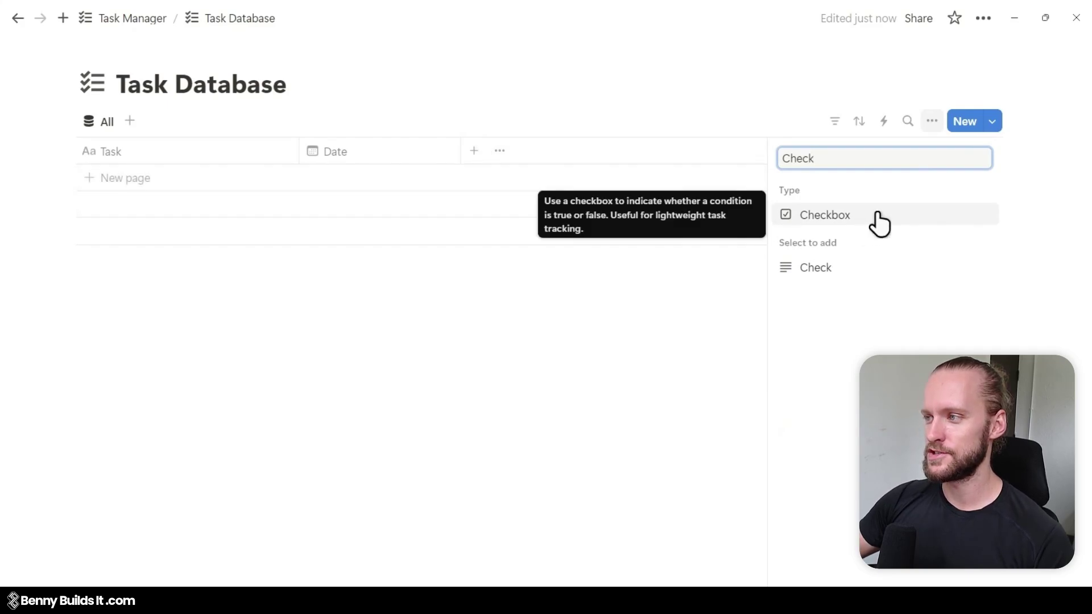
{"action": "left_click", "coordinate": [877, 224]}
{"action": "type", "text": "Done"}
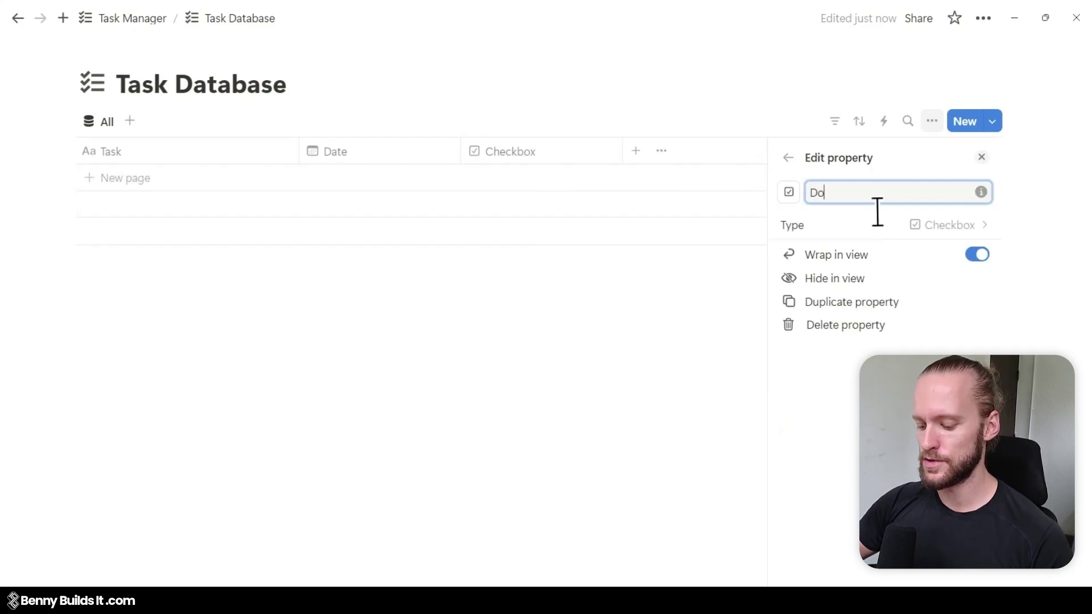
{"action": "left_click", "coordinate": [576, 307]}
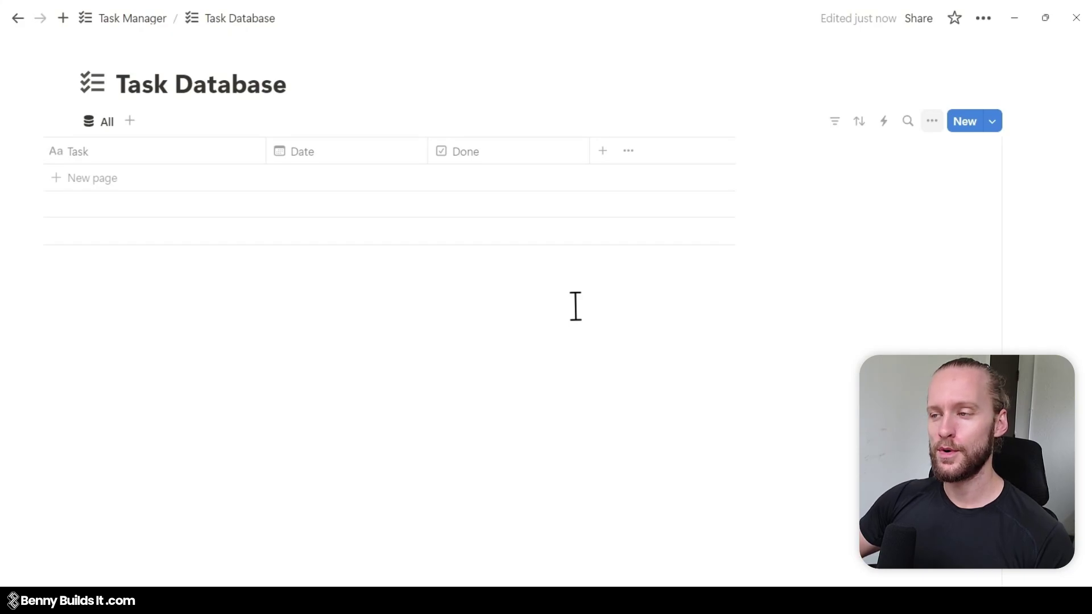
{"action": "left_click", "coordinate": [606, 158]}
Step: Add a 'Category' select property with options Personal, Work, Finance, Health and Learning
{"action": "type", "text": "Select"}
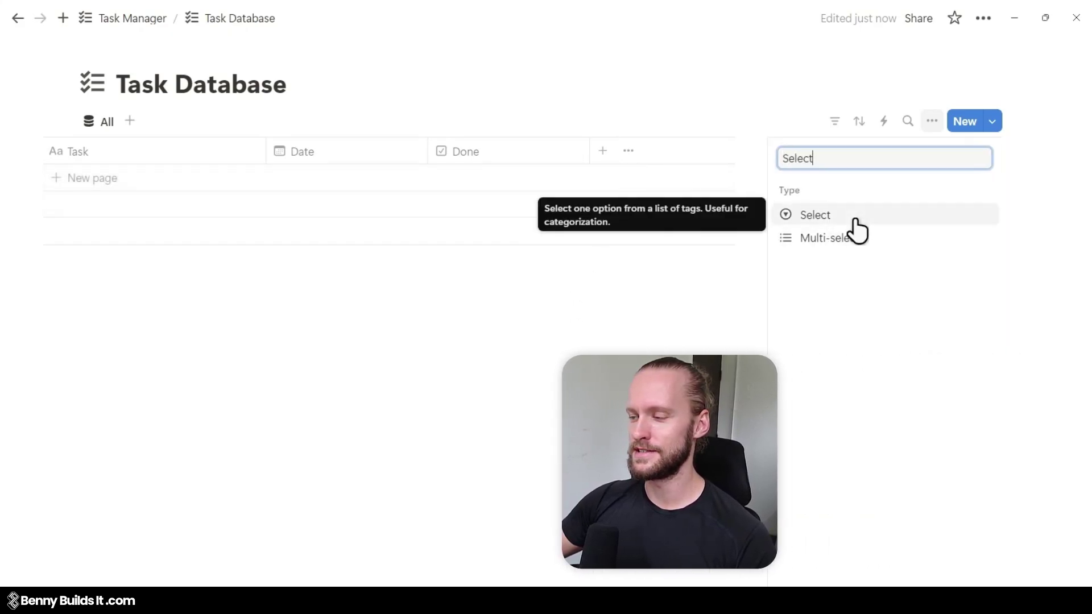
{"action": "left_click", "coordinate": [853, 216]}
{"action": "type", "text": "Cate"}
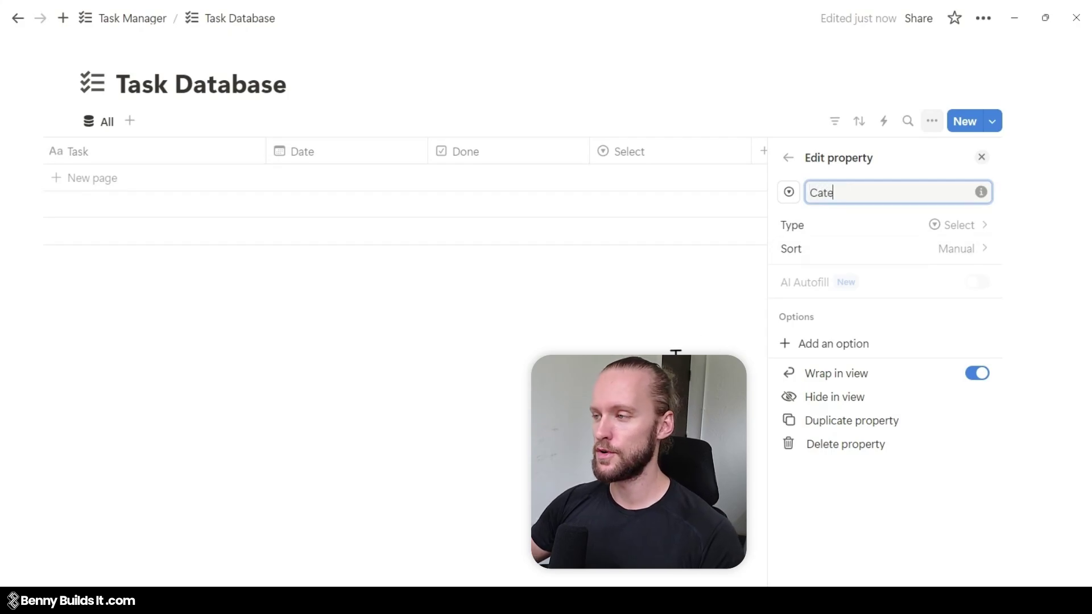
{"action": "type", "text": "gory"}
{"action": "key", "text": "Return"}
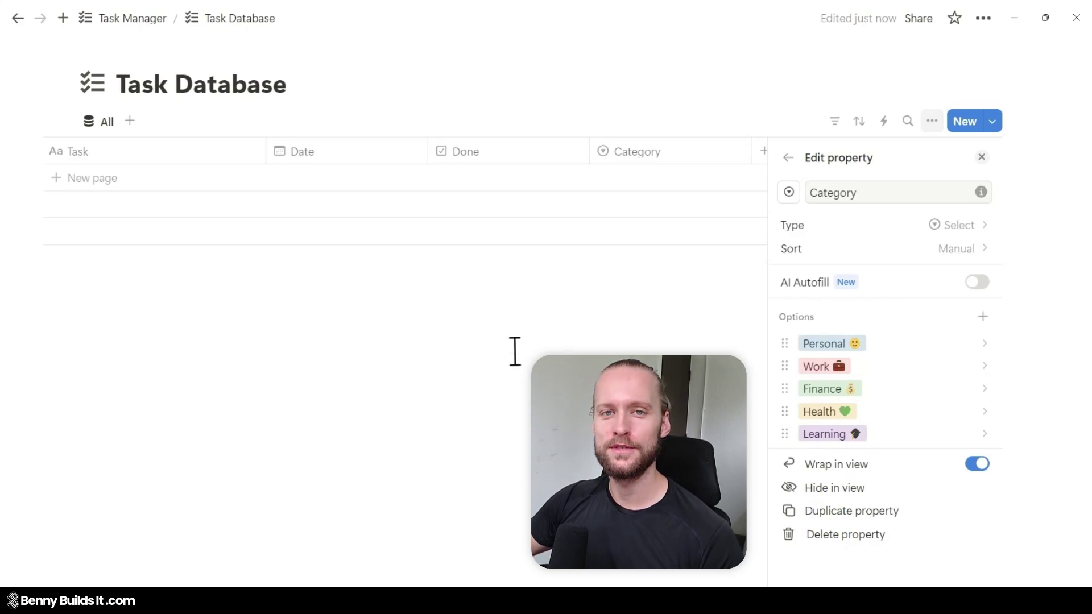
{"action": "left_click", "coordinate": [495, 353]}
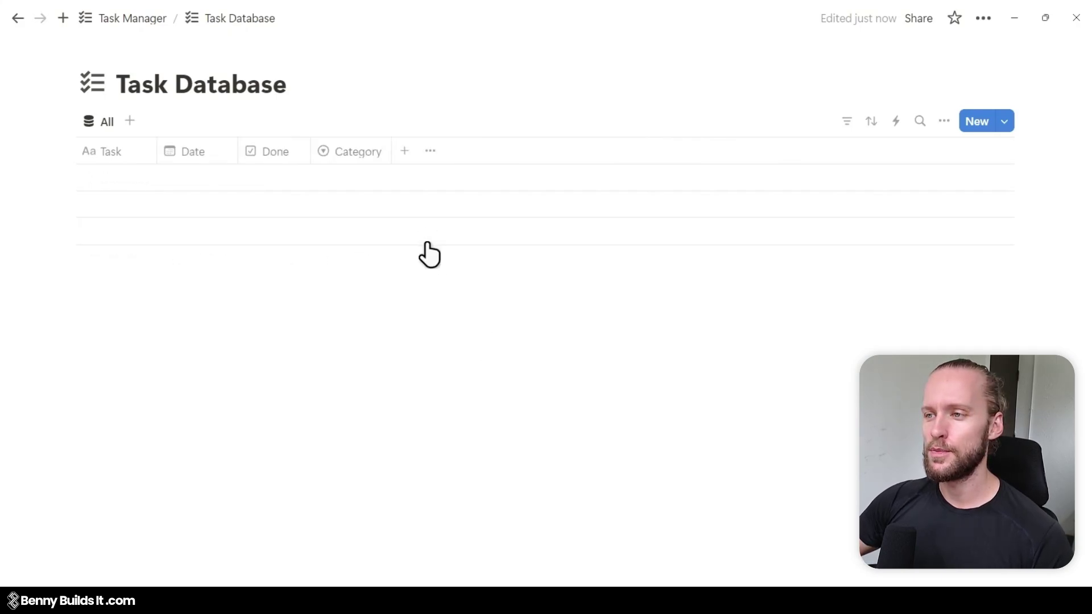
Step: Add a 'Link' URL property and an 'Attachments' files and media property
{"action": "left_click", "coordinate": [407, 159]}
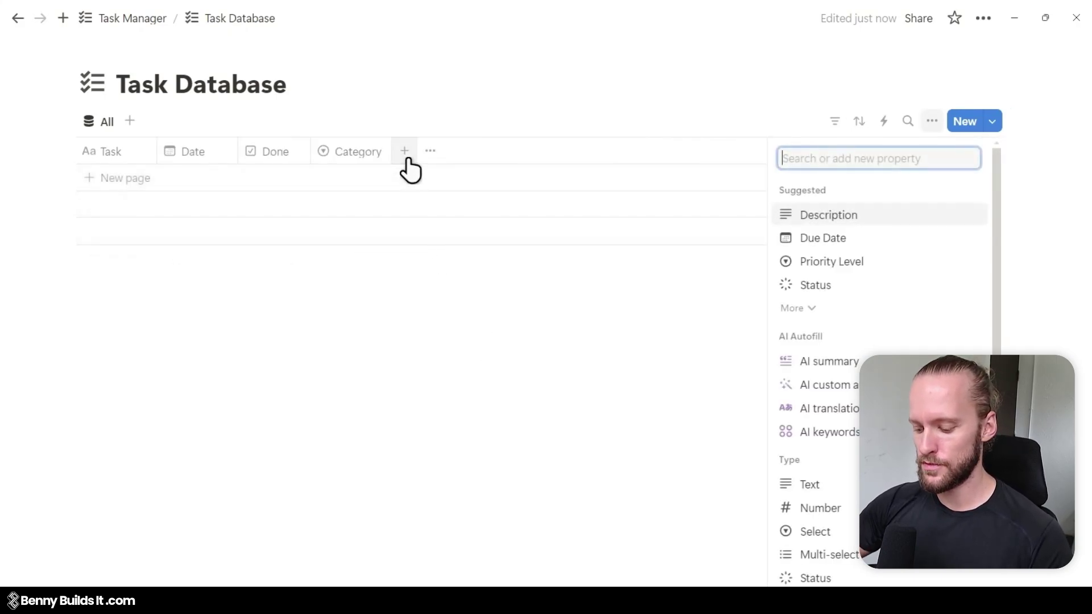
{"action": "type", "text": "URL"}
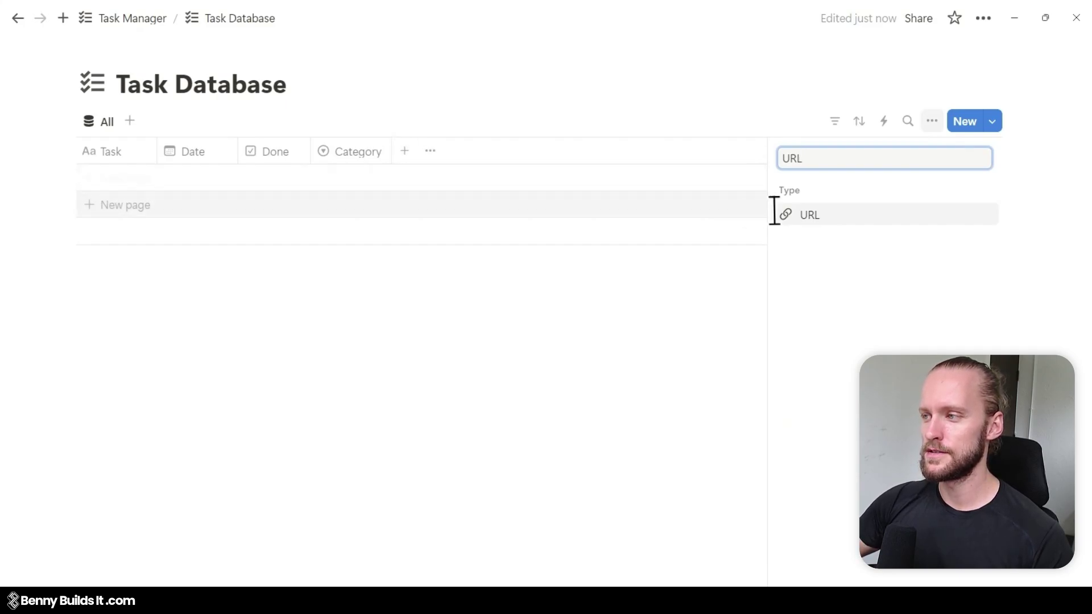
{"action": "left_click", "coordinate": [836, 223]}
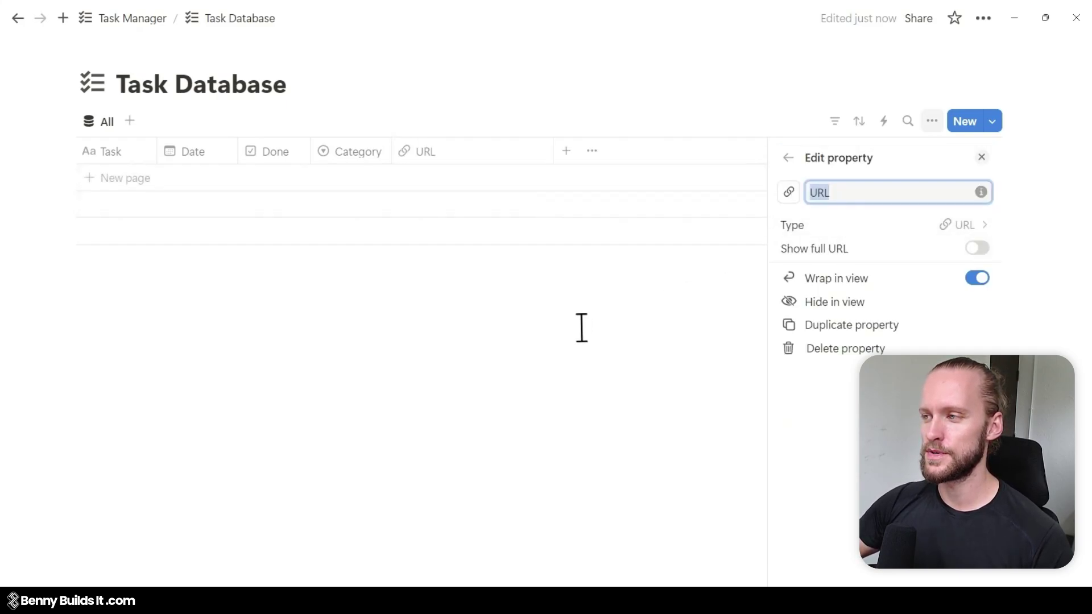
{"action": "type", "text": "Link"}
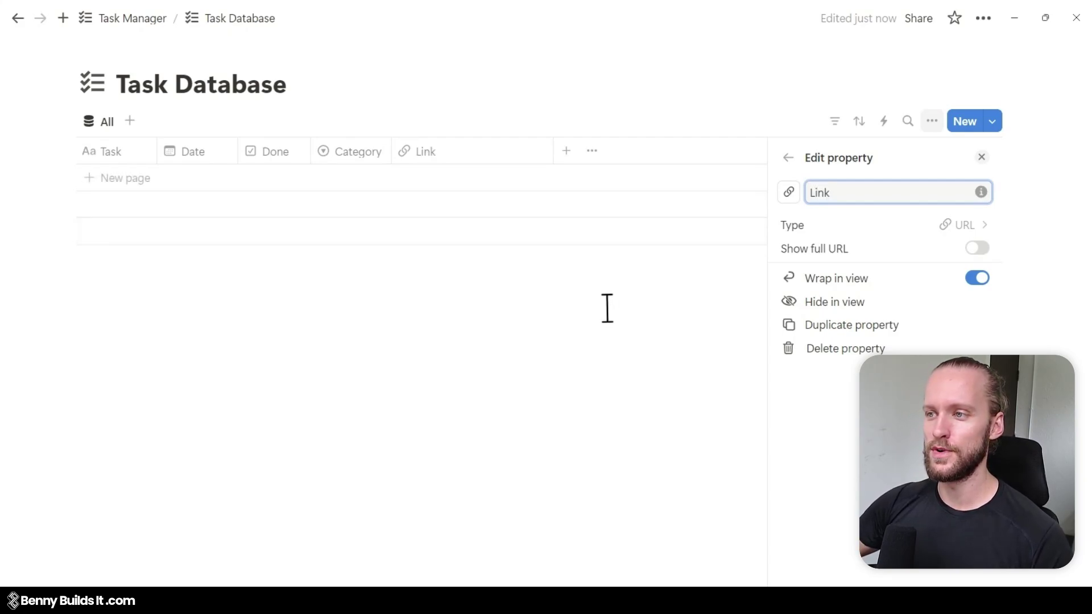
{"action": "left_click", "coordinate": [606, 310]}
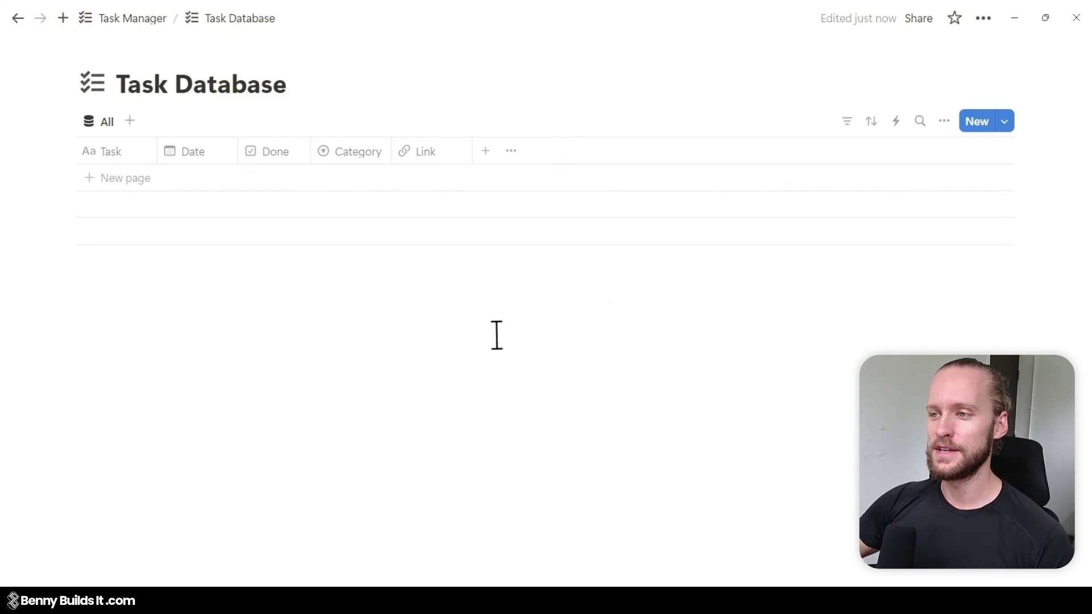
{"action": "left_click", "coordinate": [485, 151]}
{"action": "type", "text": "File"}
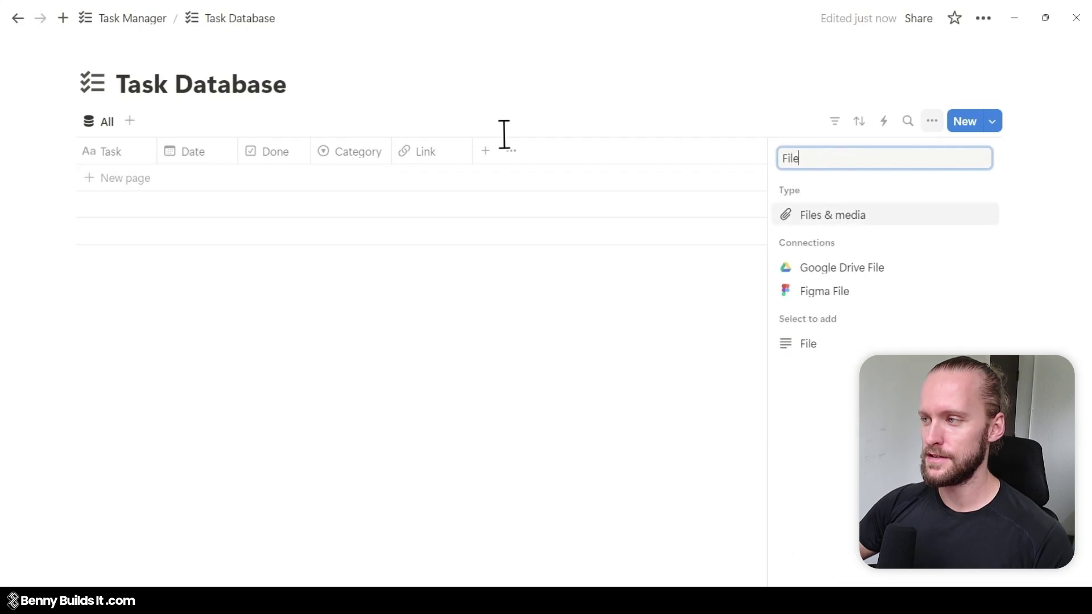
{"action": "left_click", "coordinate": [875, 219]}
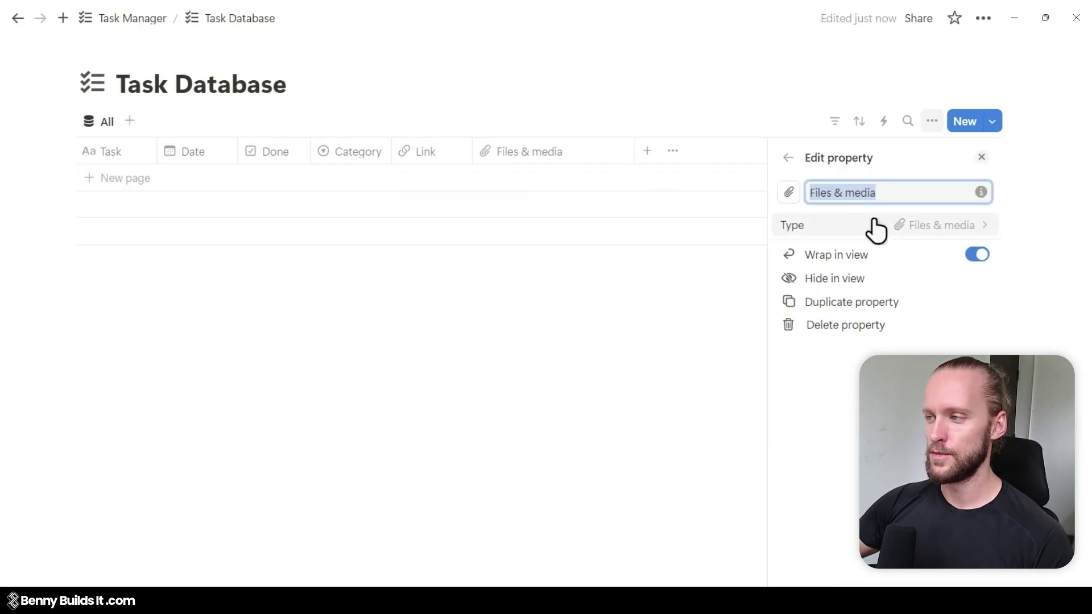
{"action": "type", "text": "Attachments"}
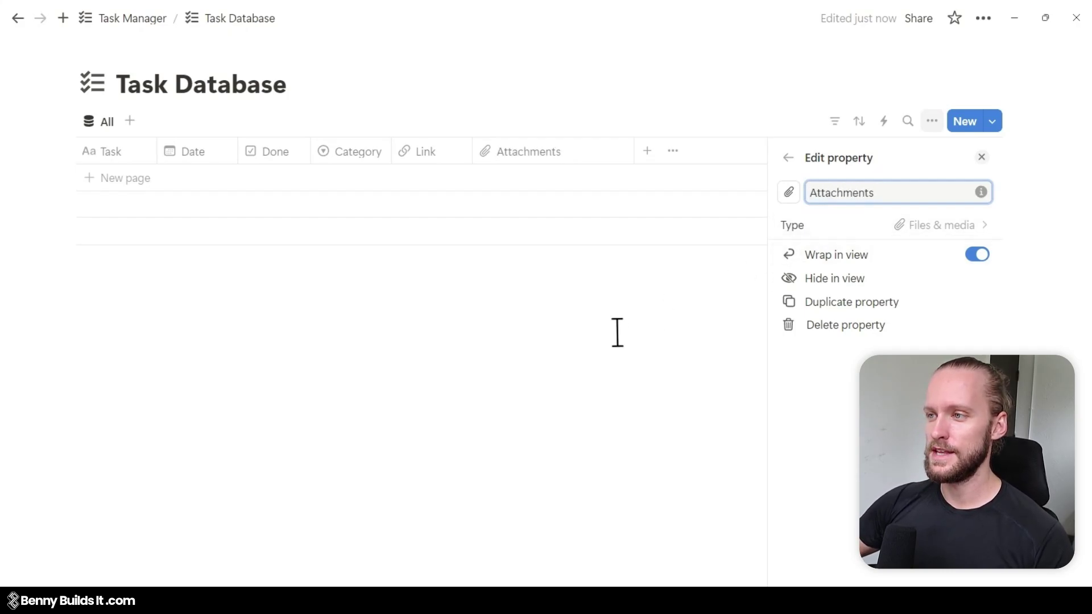
{"action": "left_click", "coordinate": [617, 333]}
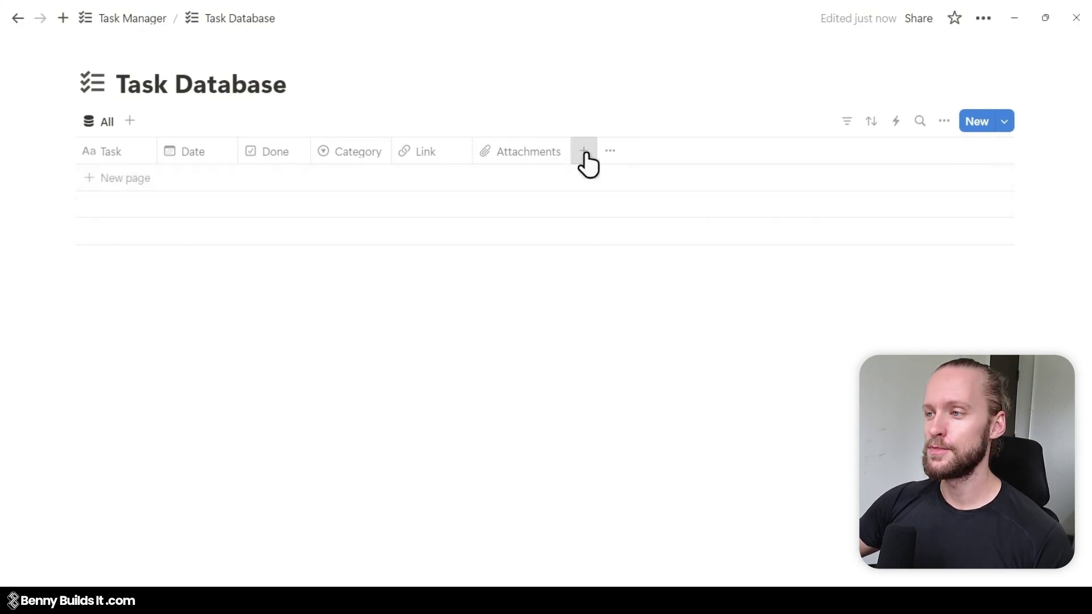
Step: Add a 'Location' URL property and a 'Contact' email property, narrowing the Contact column
{"action": "left_click", "coordinate": [584, 151]}
{"action": "type", "text": "URL"}
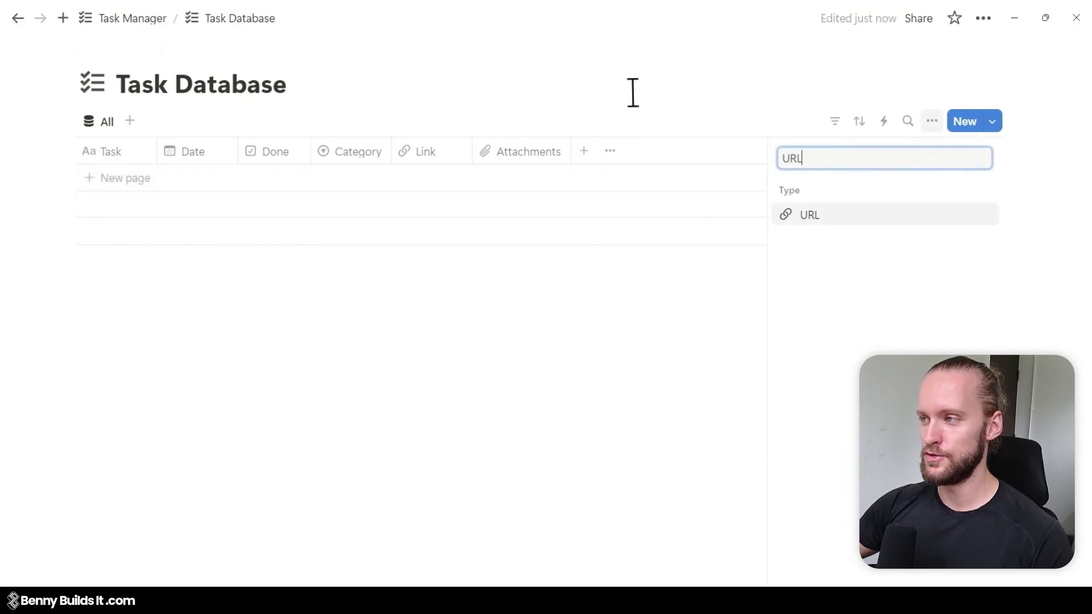
{"action": "left_click", "coordinate": [802, 215]}
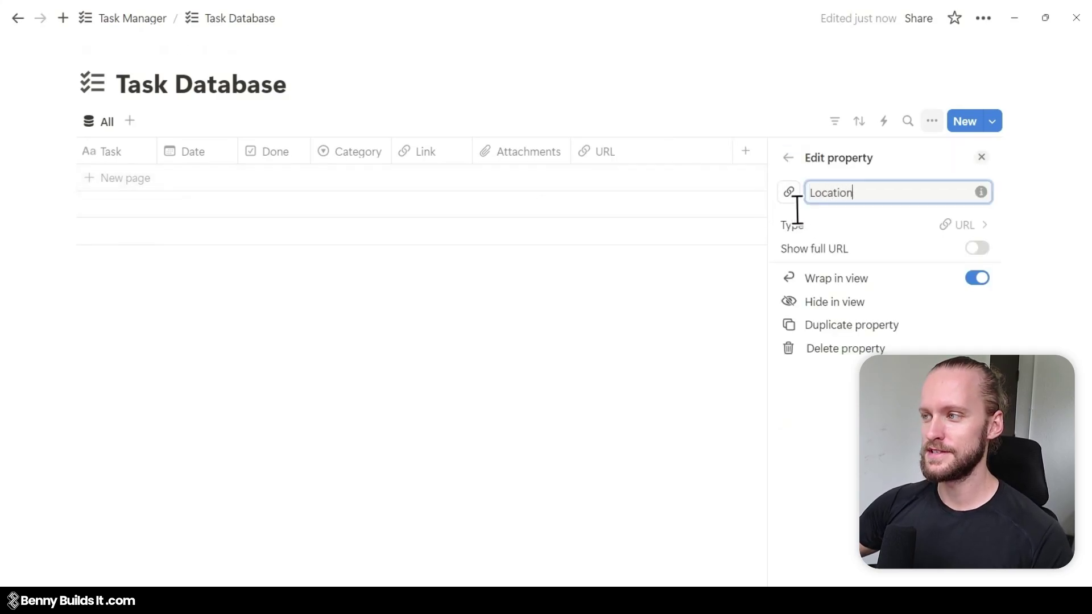
{"action": "left_click", "coordinate": [513, 289]}
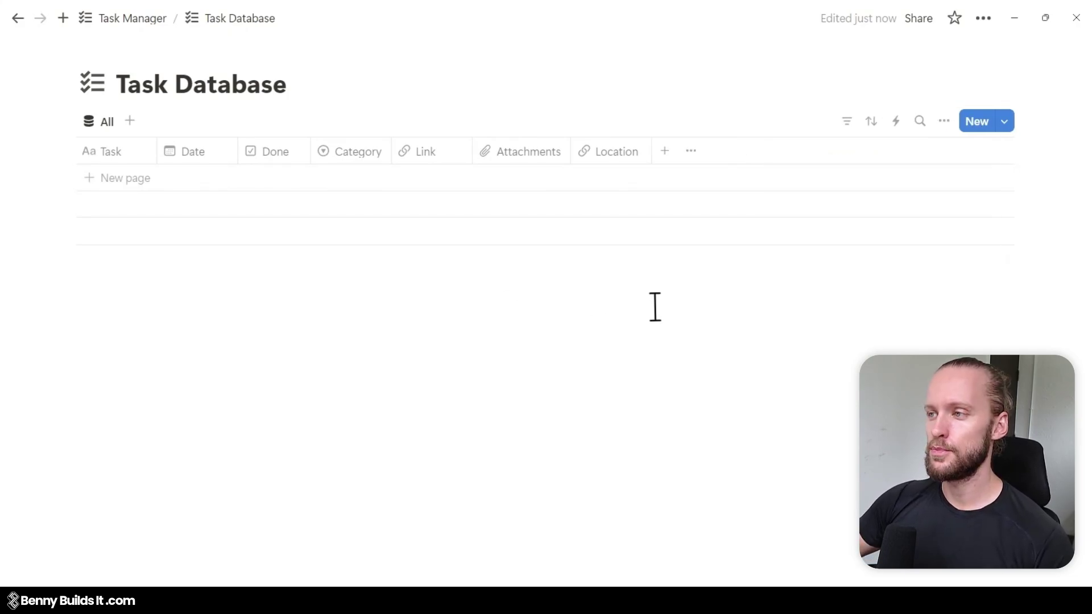
{"action": "left_click", "coordinate": [664, 152]}
{"action": "type", "text": "Email"}
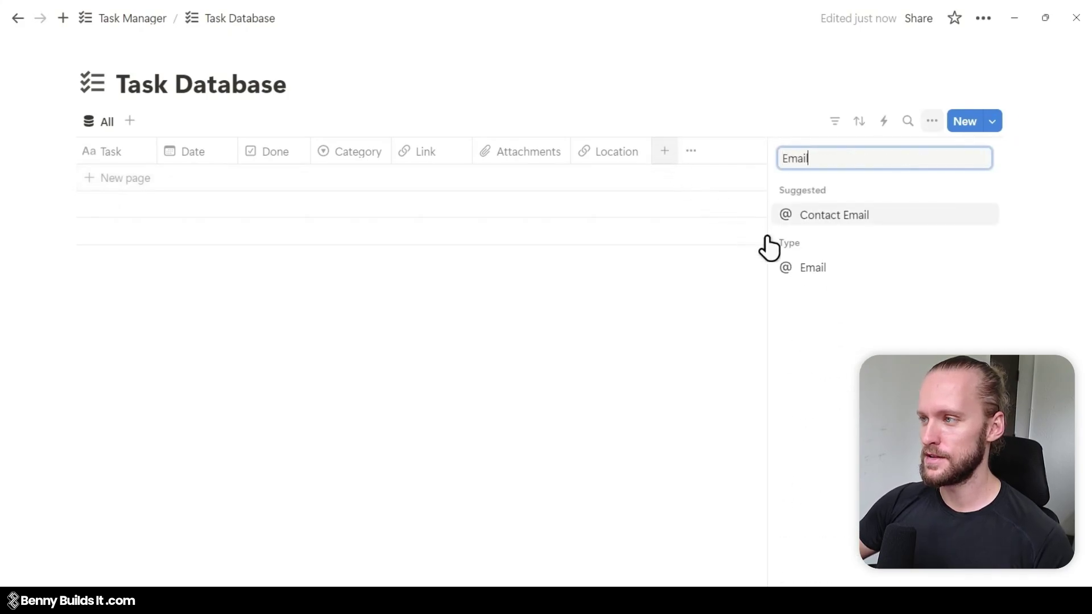
{"action": "left_click", "coordinate": [807, 267]}
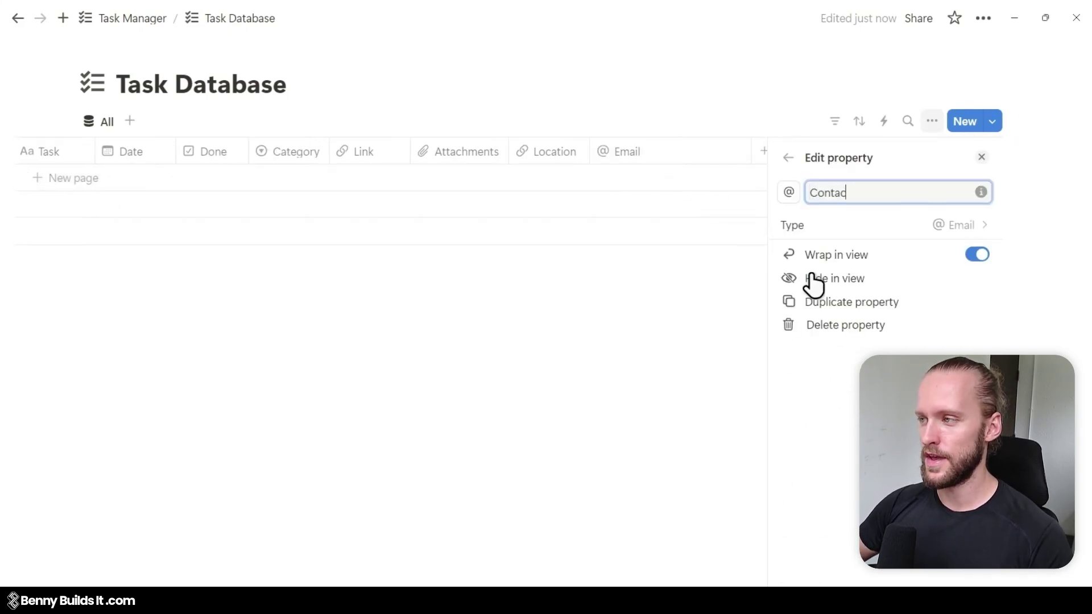
{"action": "left_click", "coordinate": [621, 297]}
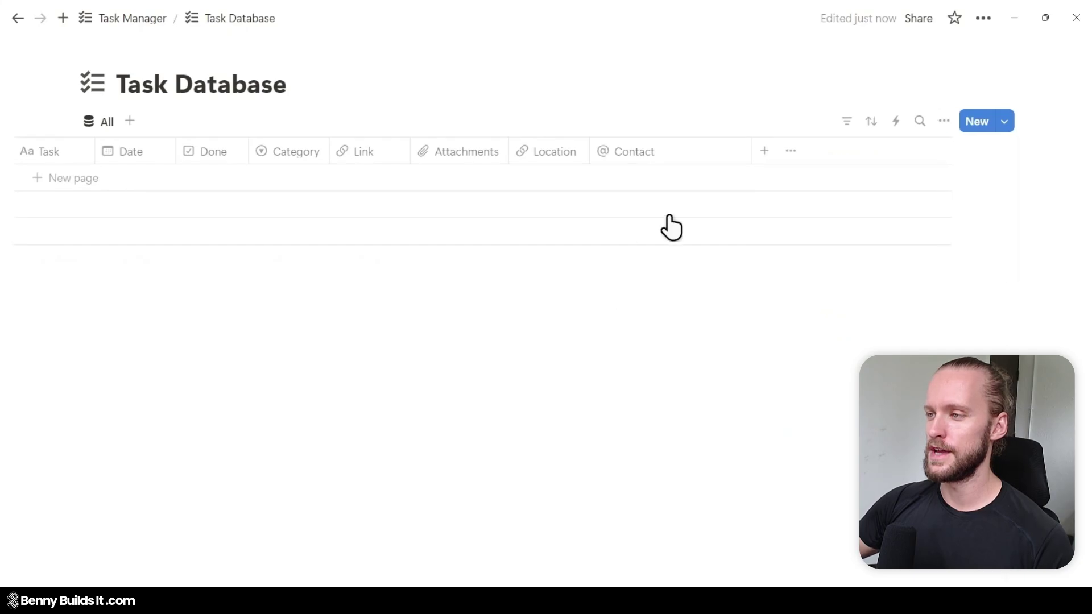
{"action": "left_click_drag", "start_coordinate": [751, 153], "coordinate": [672, 152]}
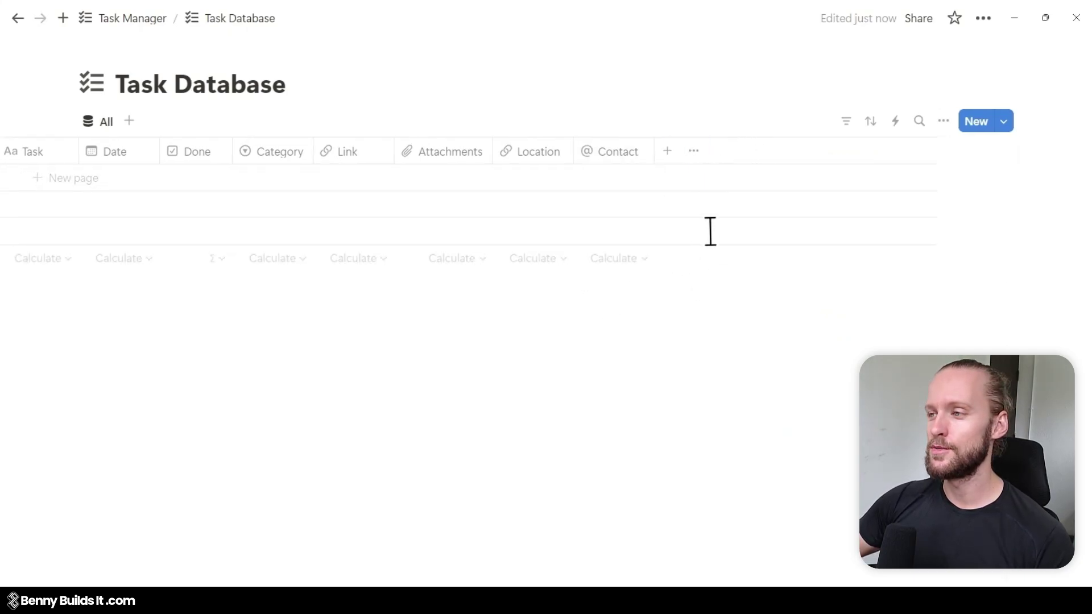
Step: Add a 'Phone' property and narrow its column
{"action": "left_click", "coordinate": [675, 151]}
{"action": "type", "text": "Pho"}
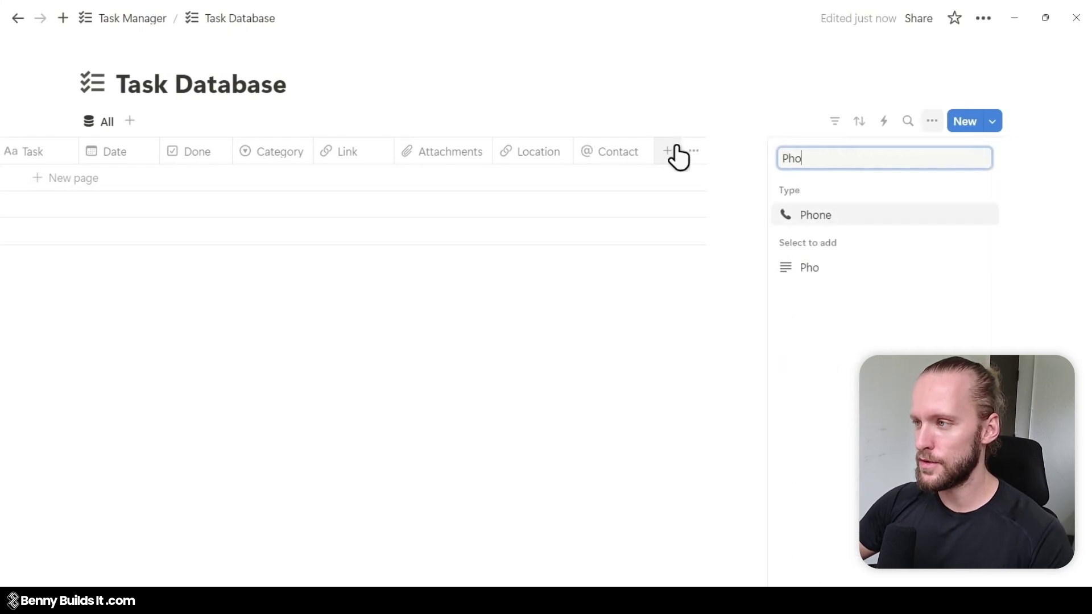
{"action": "left_click", "coordinate": [836, 216]}
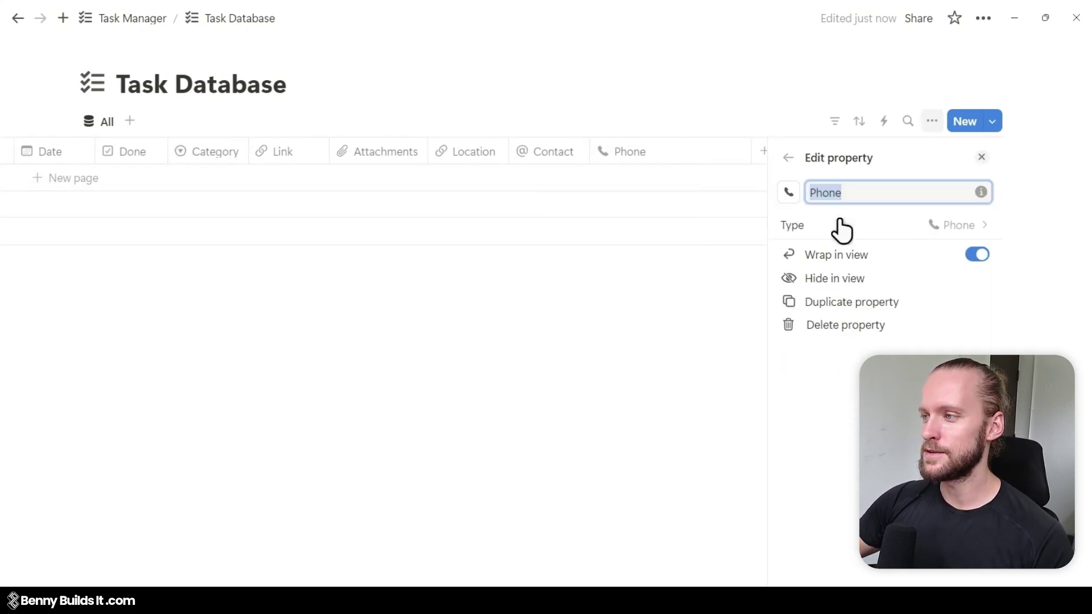
{"action": "left_click", "coordinate": [622, 317]}
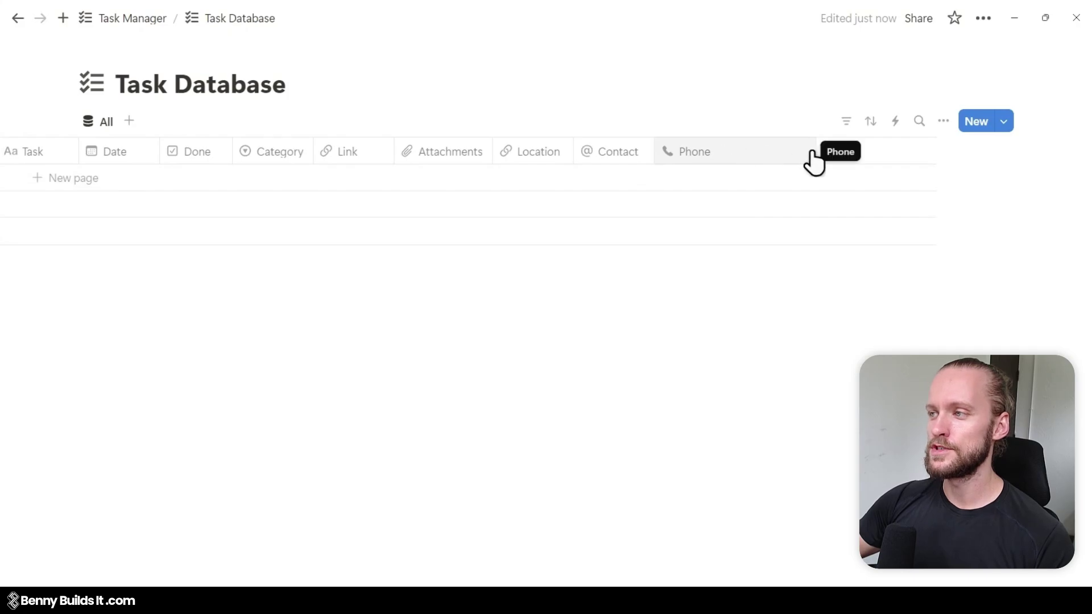
{"action": "left_click_drag", "start_coordinate": [814, 146], "coordinate": [734, 152]}
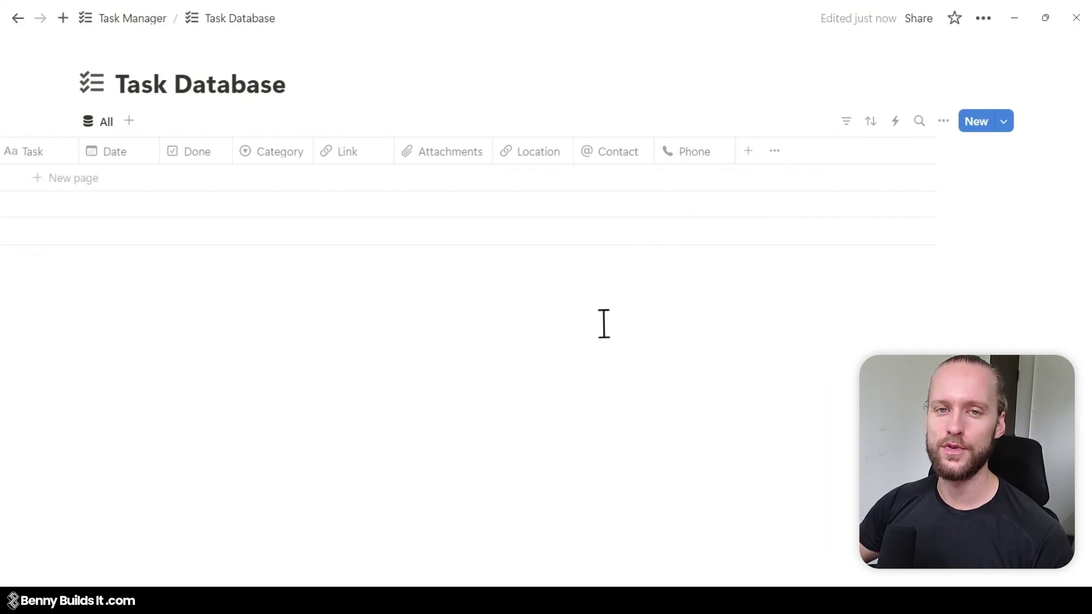
Step: Narrow the Done column and move the Date and Category columns after Phone
{"action": "scroll", "coordinate": [398, 371], "scroll_direction": "left", "scroll_amount": 3}
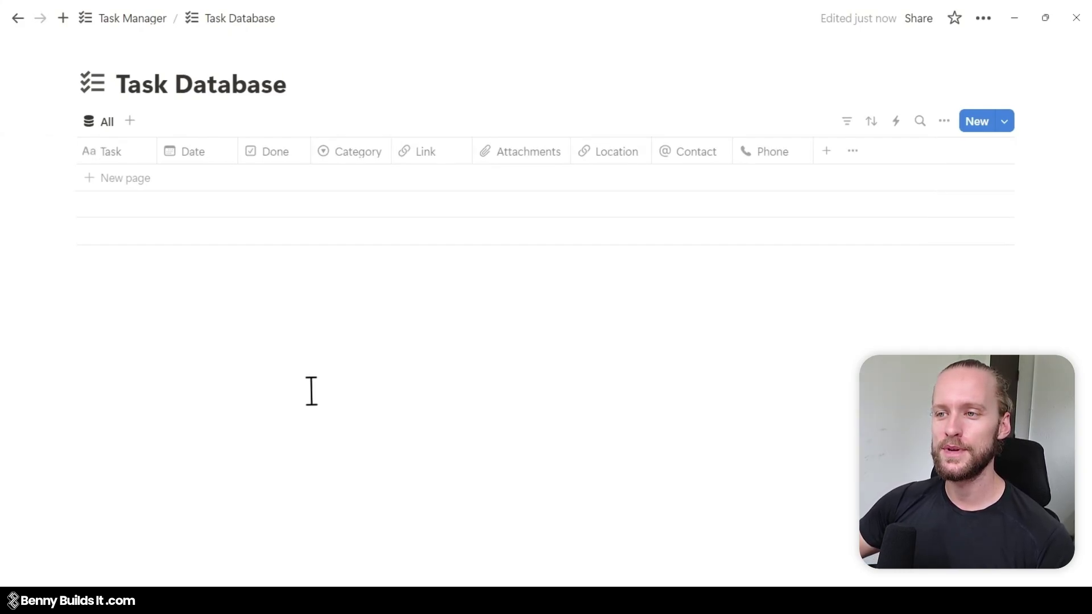
{"action": "left_click_drag", "start_coordinate": [310, 152], "coordinate": [795, 165]}
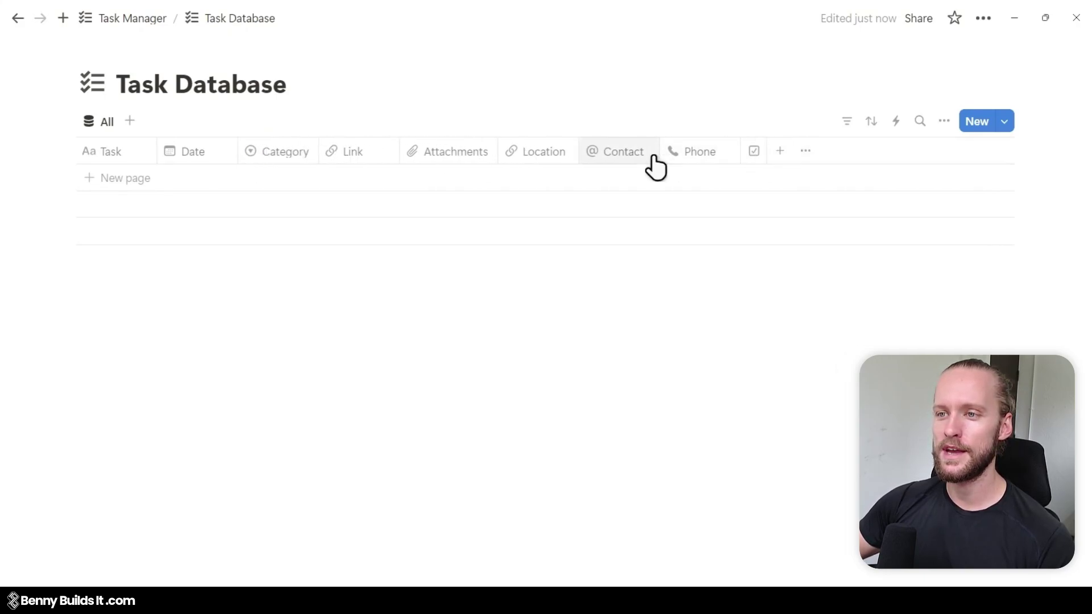
{"action": "left_click_drag", "start_coordinate": [206, 162], "coordinate": [635, 156]}
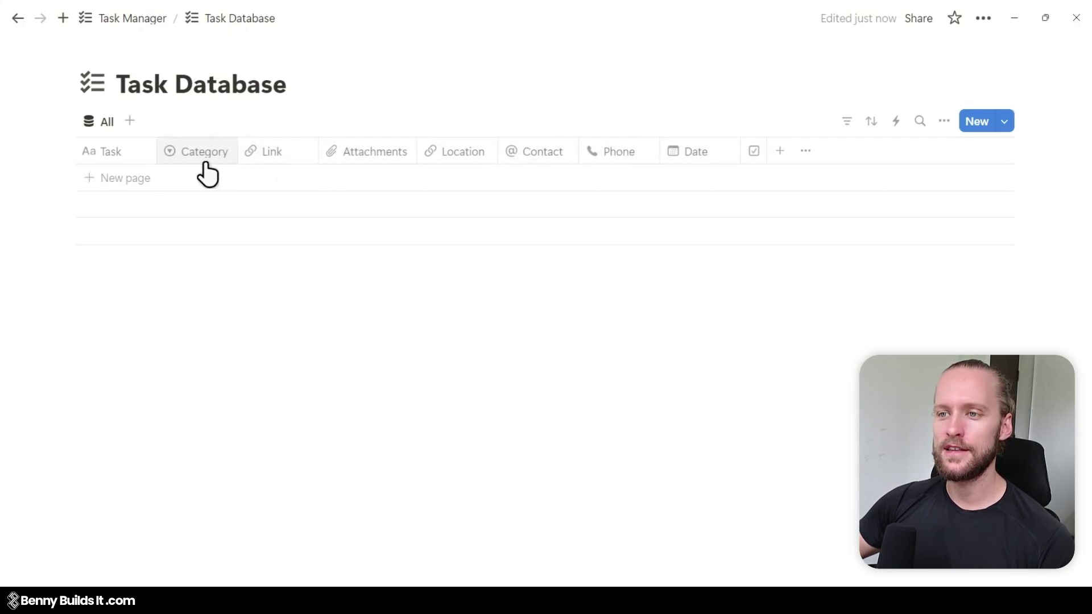
{"action": "left_click_drag", "start_coordinate": [193, 164], "coordinate": [620, 138]}
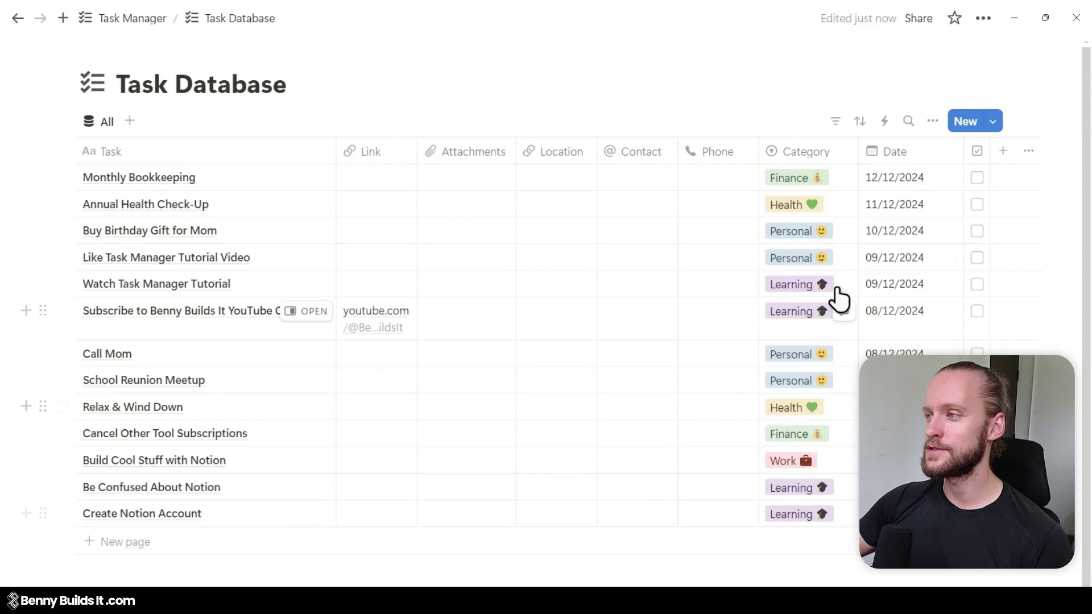
{"action": "left_click", "coordinate": [932, 122]}
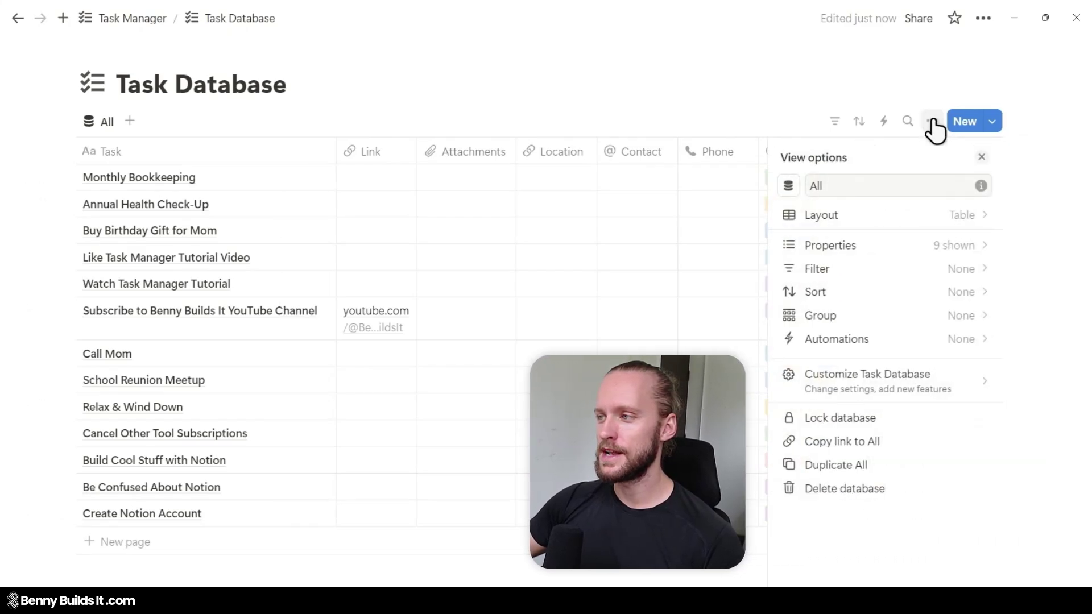
Step: Turn off Wrap all columns in the All view's layout
{"action": "left_click", "coordinate": [954, 221]}
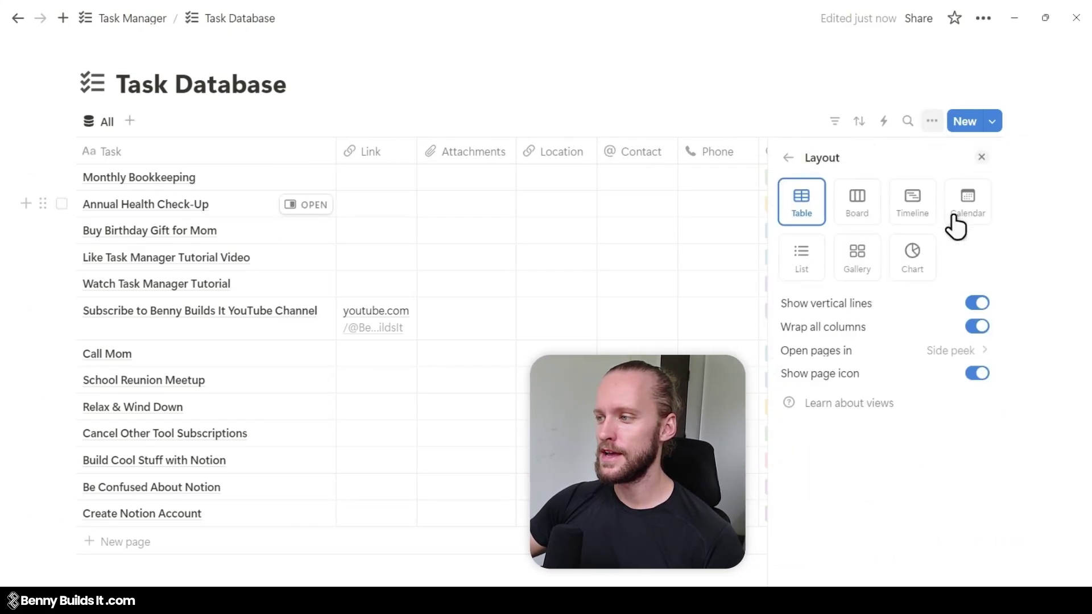
{"action": "left_click", "coordinate": [978, 327]}
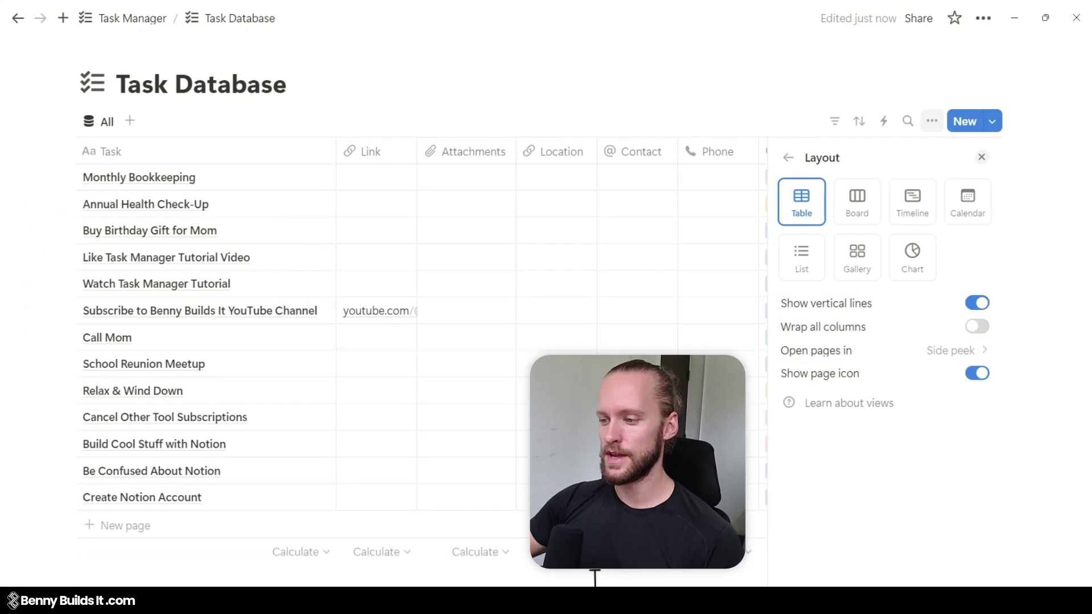
{"action": "key", "text": "Escape"}
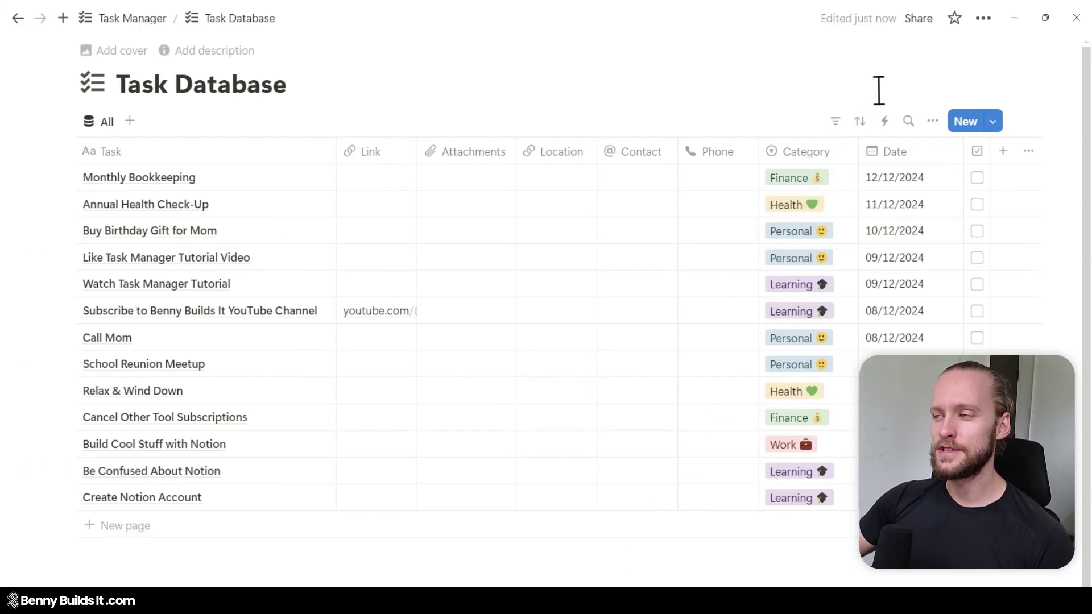
Step: Sort the All view by Date in descending order
{"action": "left_click", "coordinate": [860, 121]}
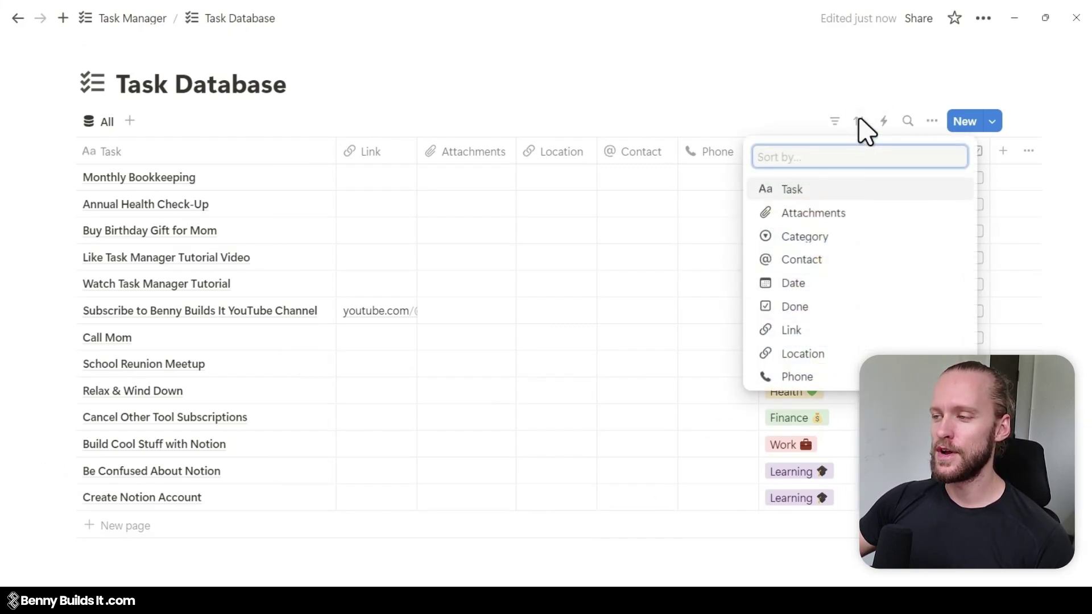
{"action": "left_click", "coordinate": [793, 283]}
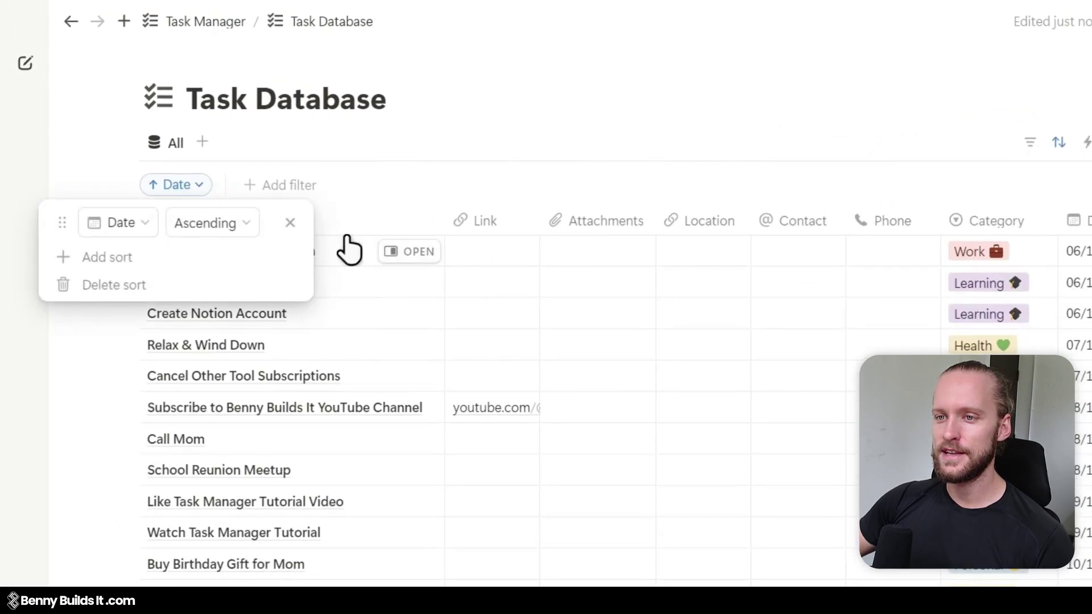
{"action": "left_click", "coordinate": [240, 228]}
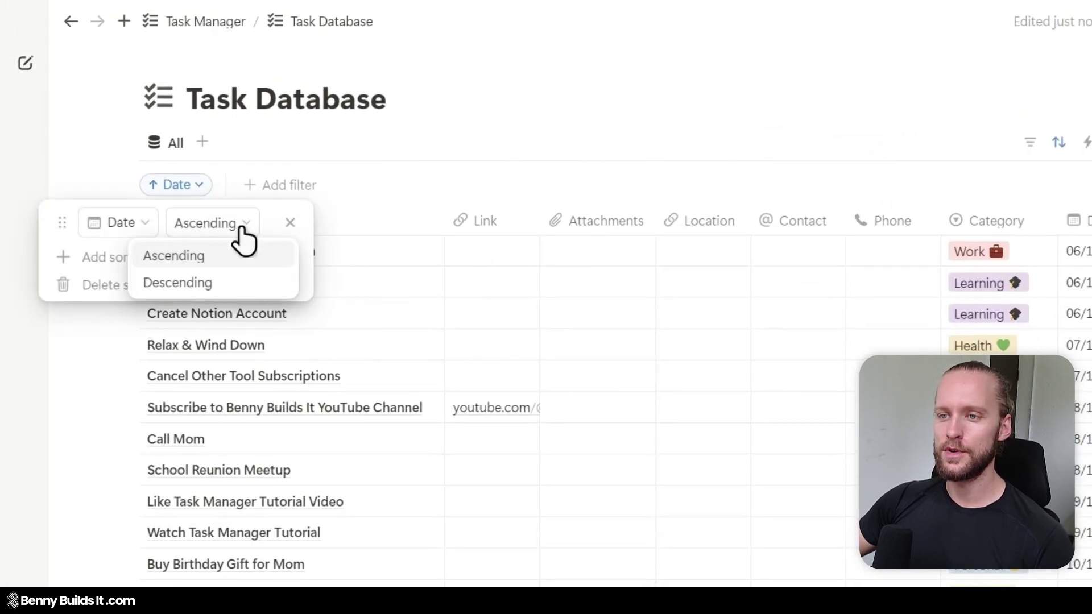
{"action": "left_click", "coordinate": [242, 293]}
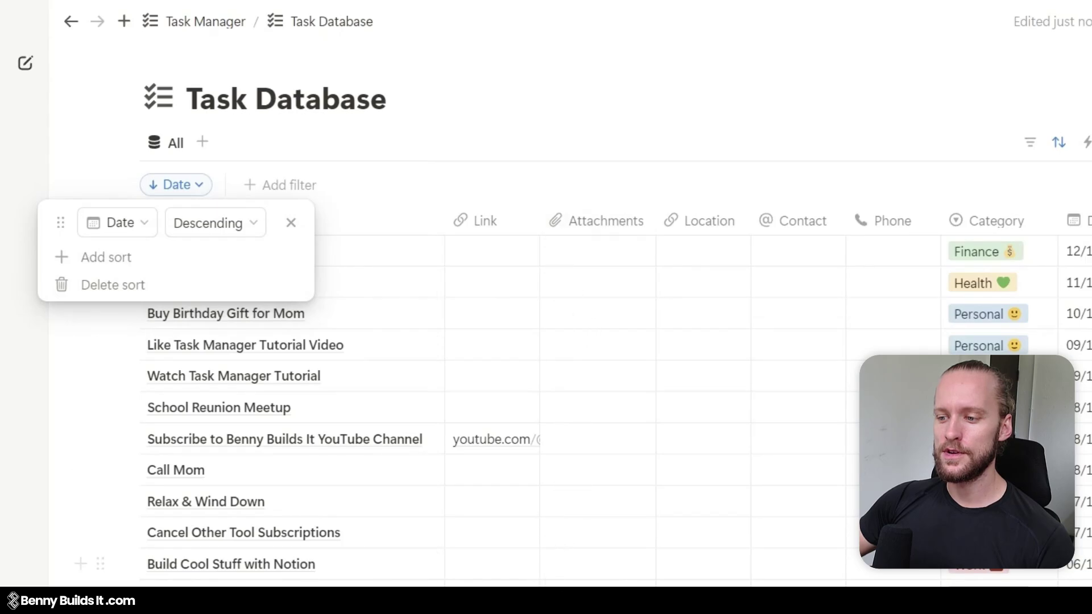
{"action": "key", "text": "Escape"}
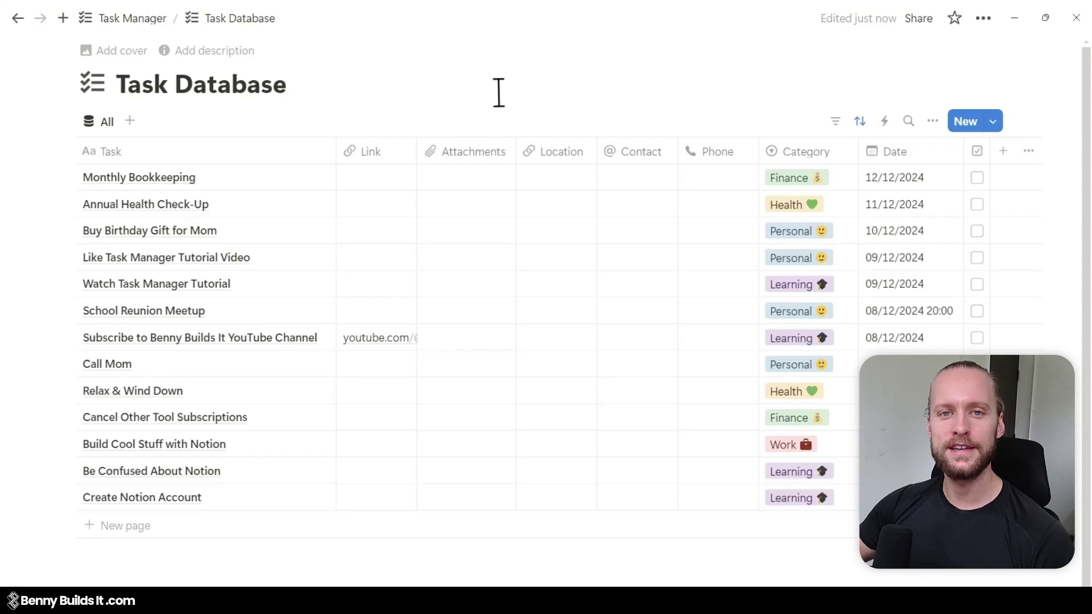
Step: Mark School Reunion Meetup and the YouTube subscription task done, then add a 'To Do' list view without page icons
{"action": "left_click", "coordinate": [977, 310]}
{"action": "left_click", "coordinate": [976, 337]}
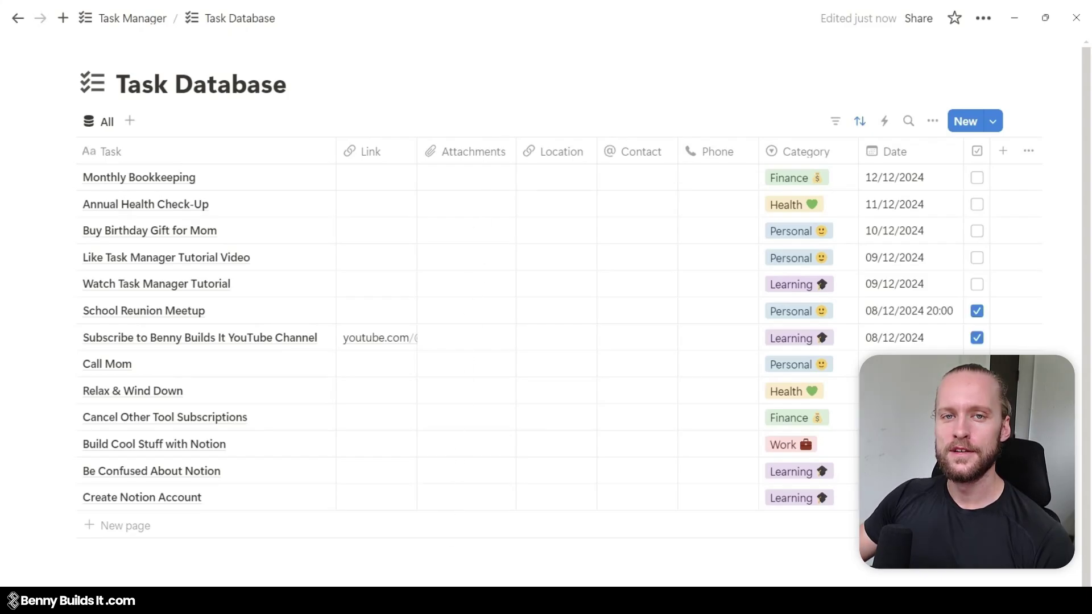
{"action": "left_click", "coordinate": [130, 121]}
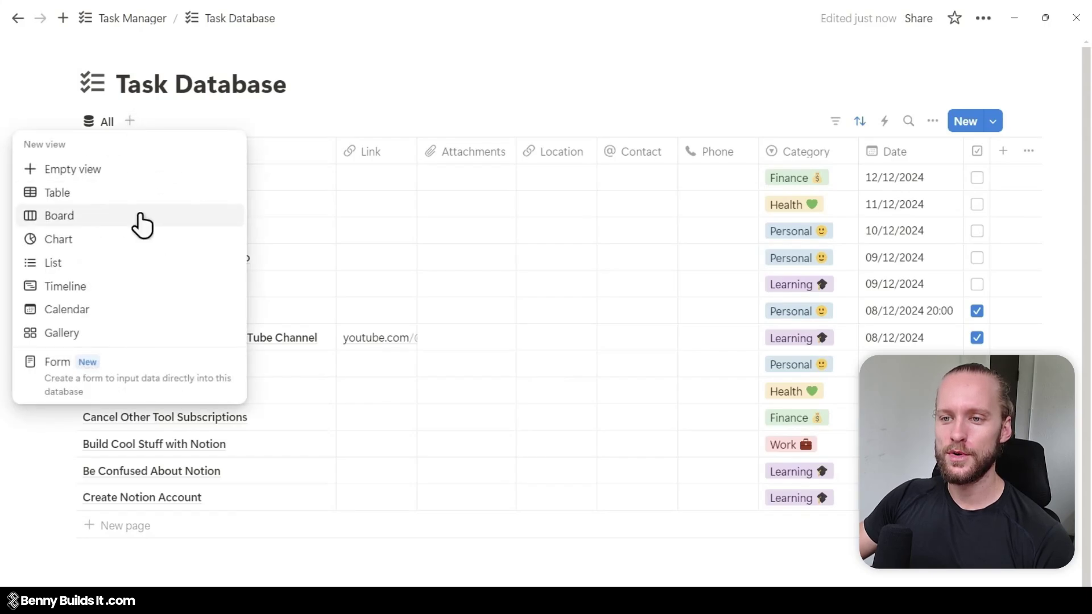
{"action": "left_click", "coordinate": [144, 269]}
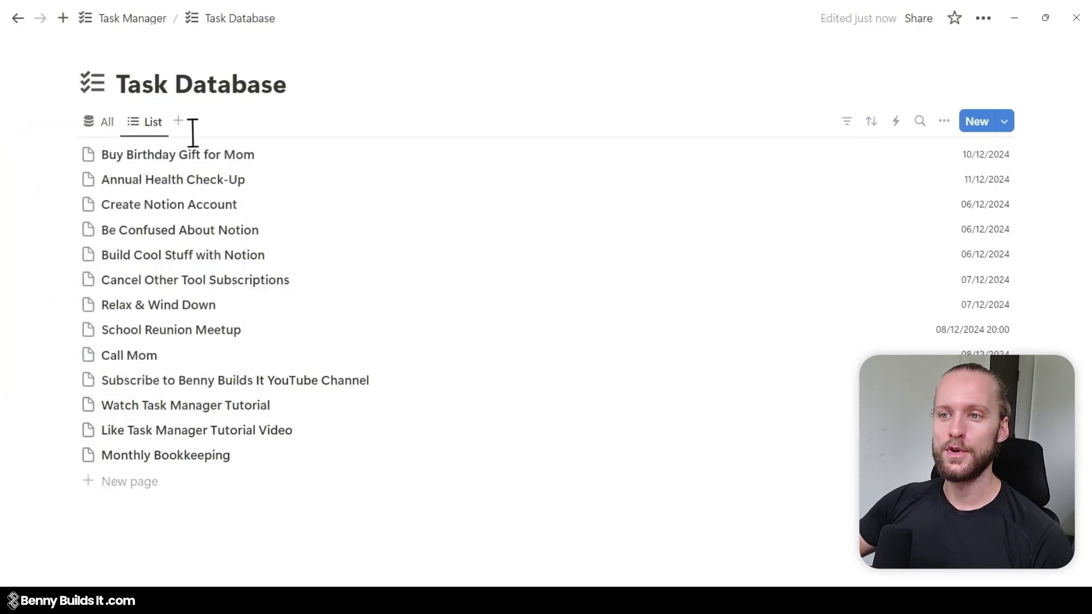
{"action": "left_click", "coordinate": [153, 128]}
{"action": "left_click", "coordinate": [251, 164]}
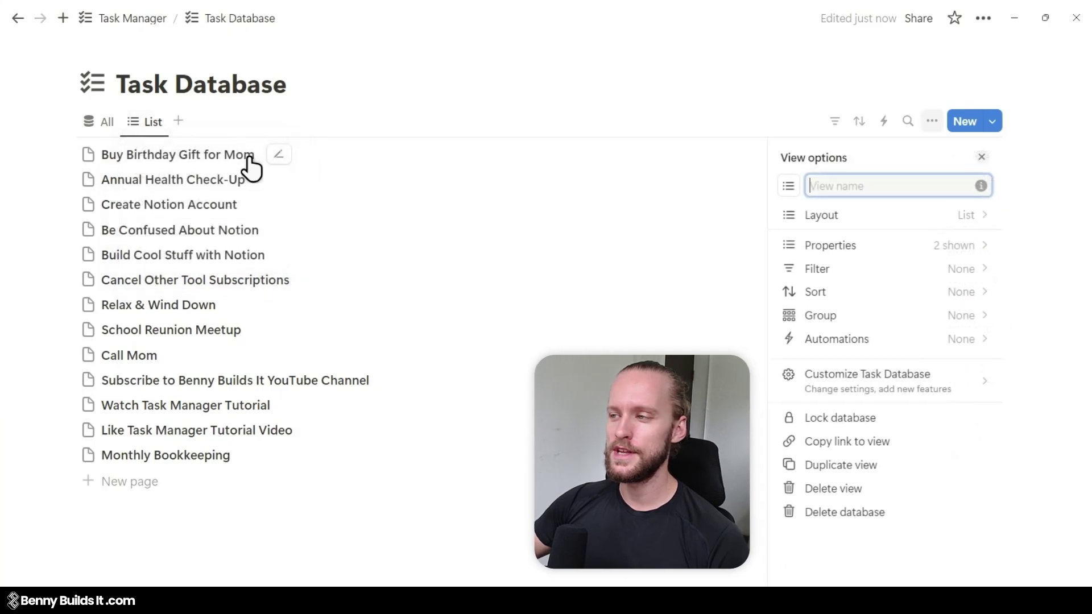
{"action": "type", "text": "To Do"}
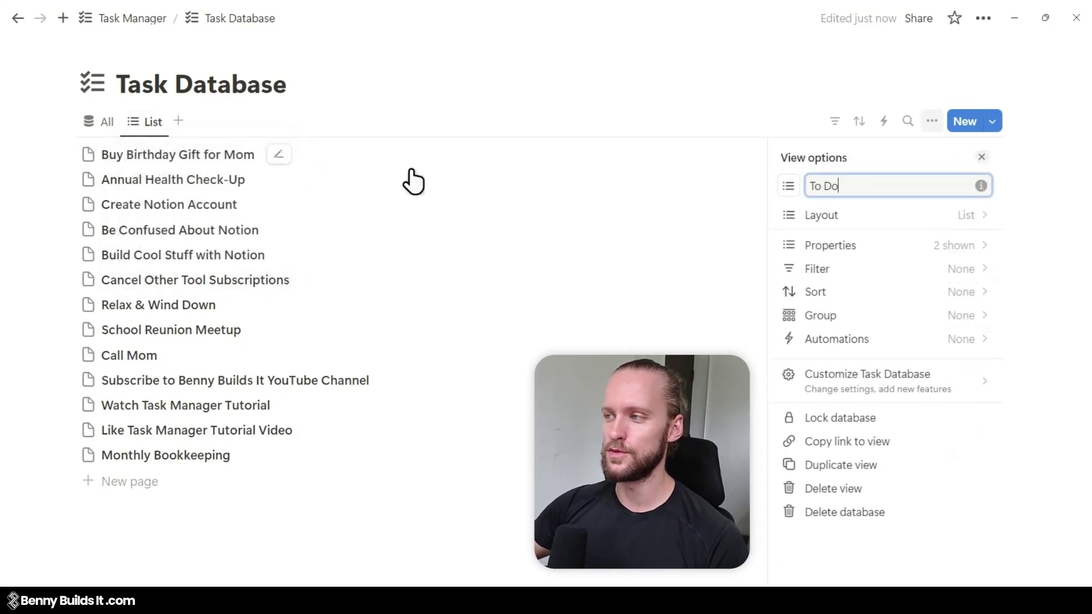
{"action": "left_click", "coordinate": [898, 216]}
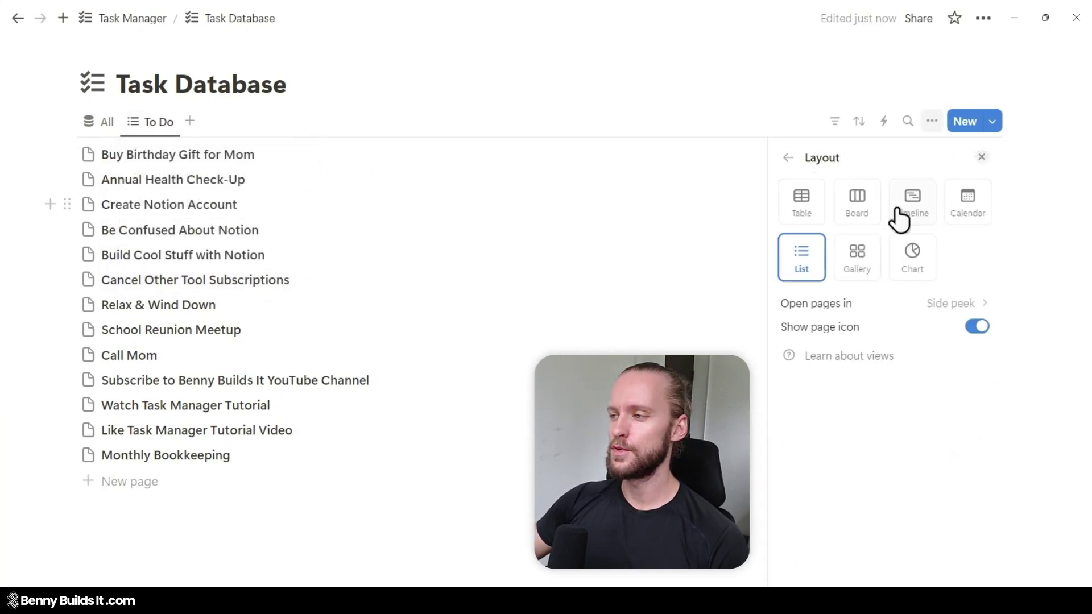
{"action": "left_click", "coordinate": [978, 328]}
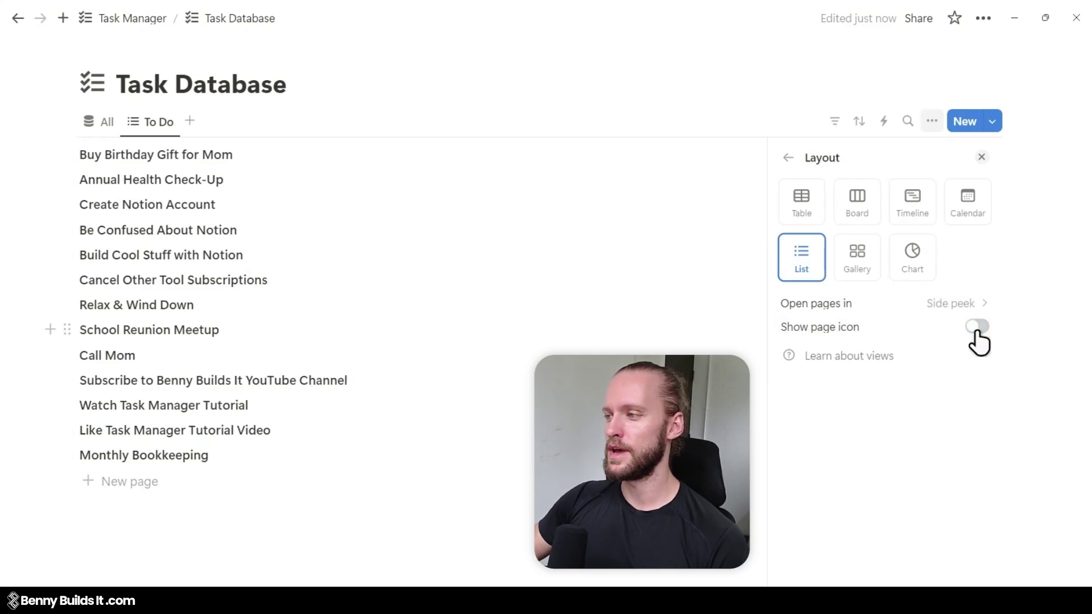
Step: Show all properties in To Do, ordered Link, Attachments, Location, Contact, Phone, Category, Date, Done
{"action": "left_click", "coordinate": [790, 159]}
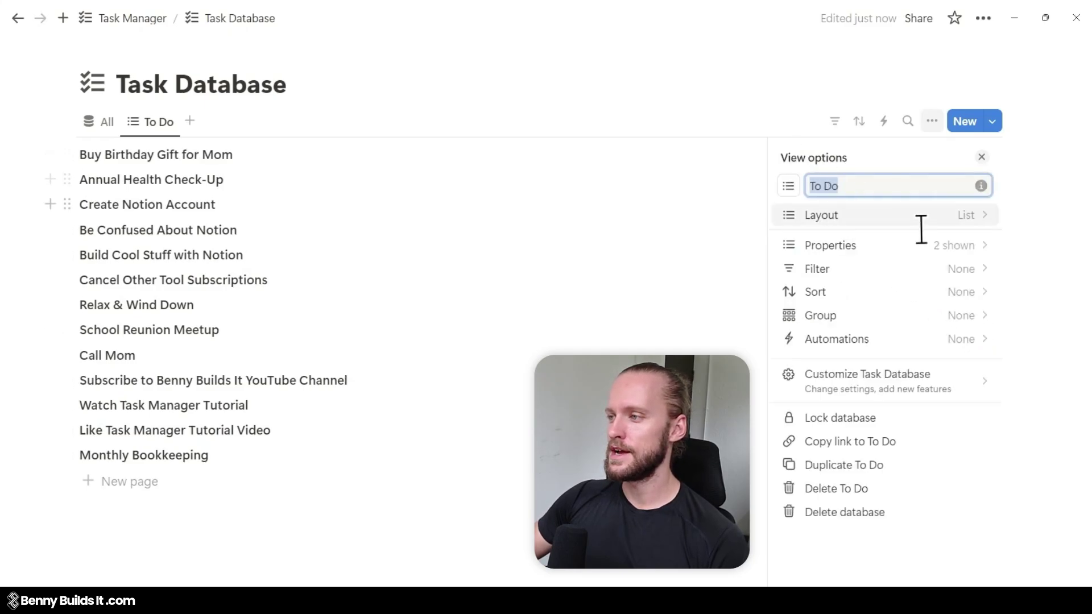
{"action": "left_click", "coordinate": [918, 256]}
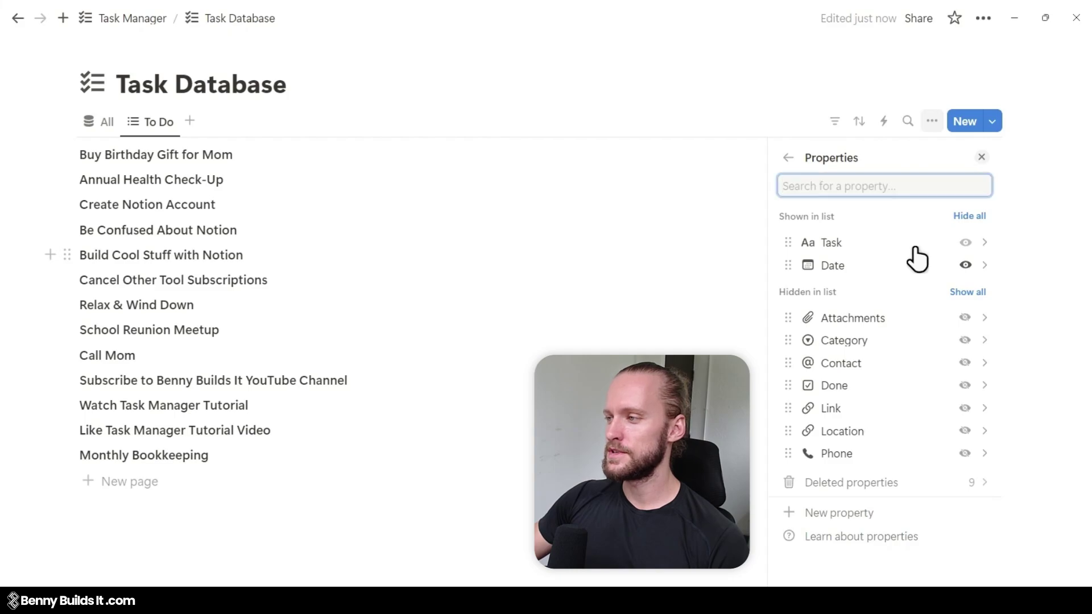
{"action": "left_click", "coordinate": [968, 293]}
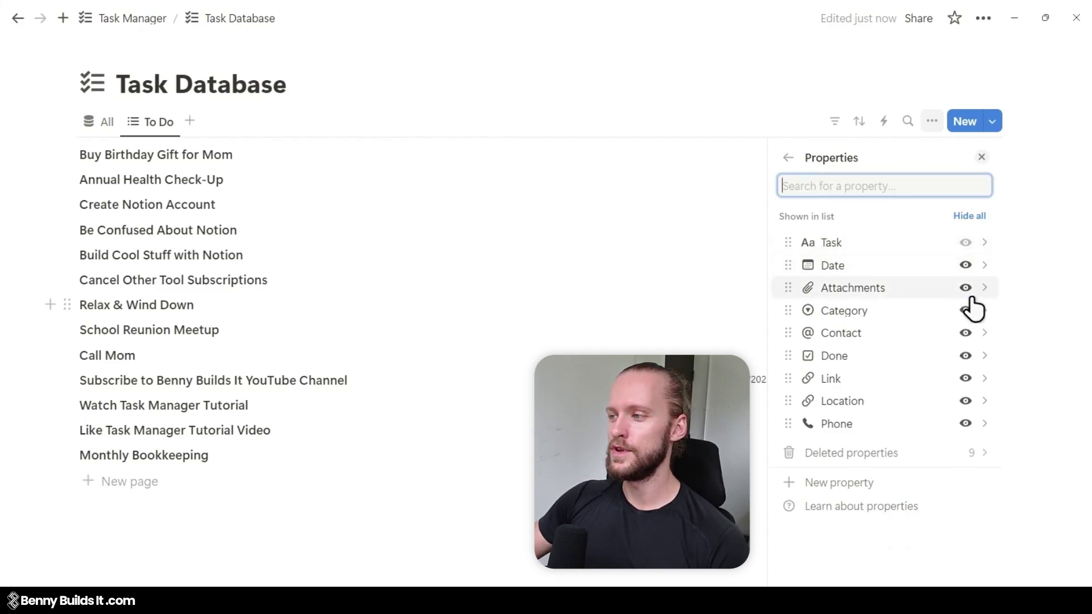
{"action": "left_click_drag", "start_coordinate": [795, 360], "coordinate": [802, 430]}
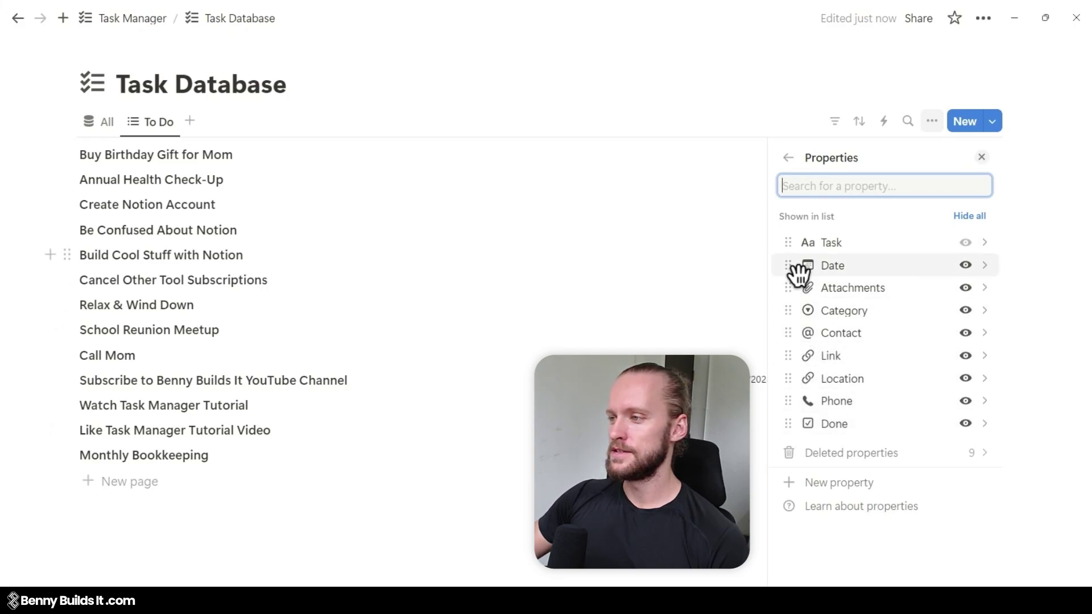
{"action": "left_click_drag", "start_coordinate": [799, 274], "coordinate": [812, 411]}
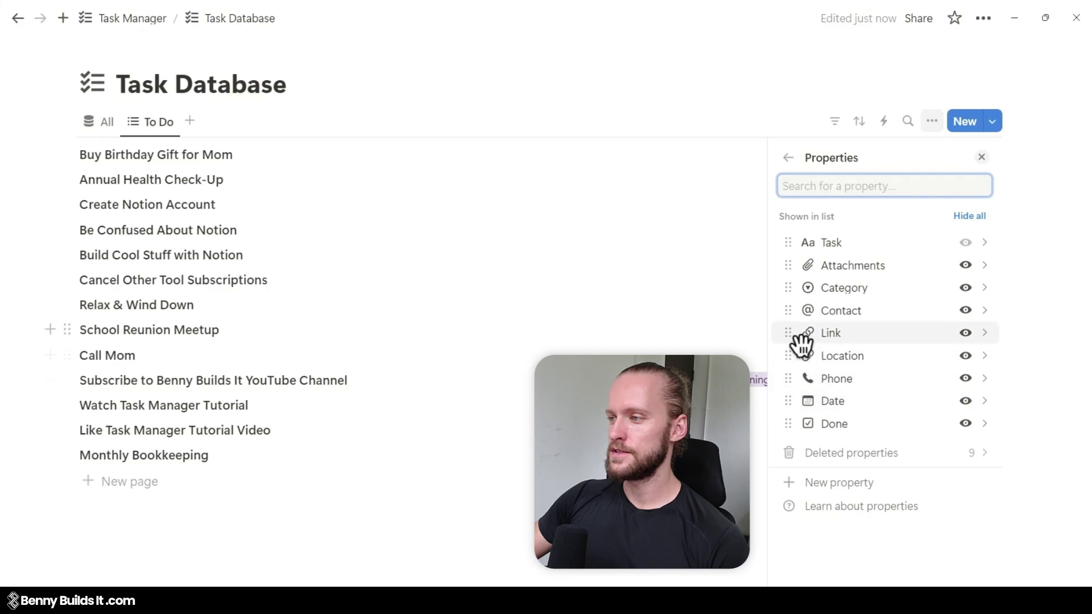
{"action": "left_click_drag", "start_coordinate": [789, 288], "coordinate": [813, 380]}
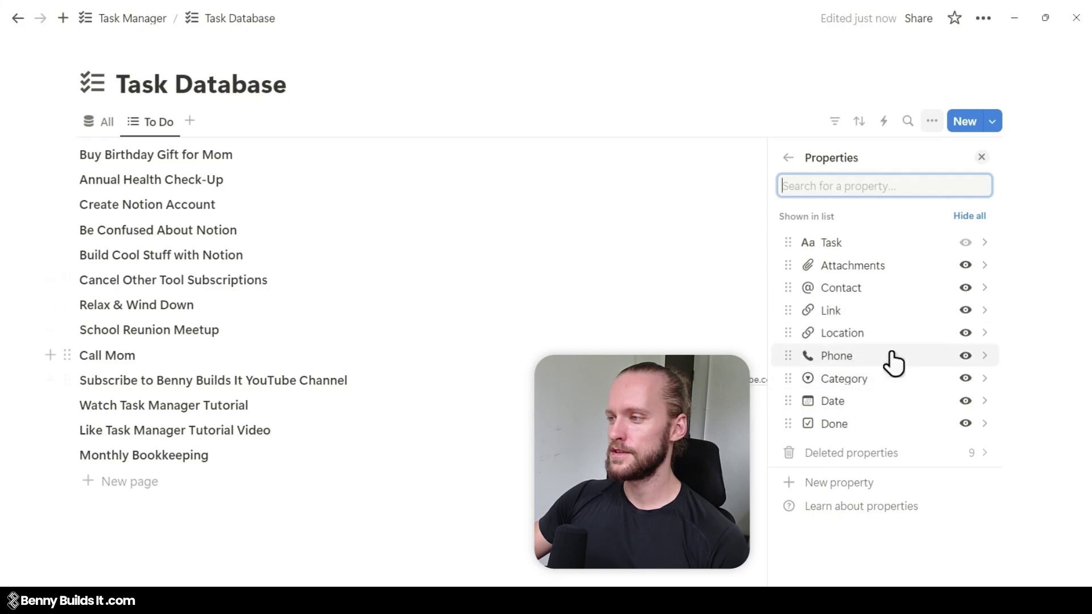
{"action": "left_click_drag", "start_coordinate": [790, 321], "coordinate": [808, 291]}
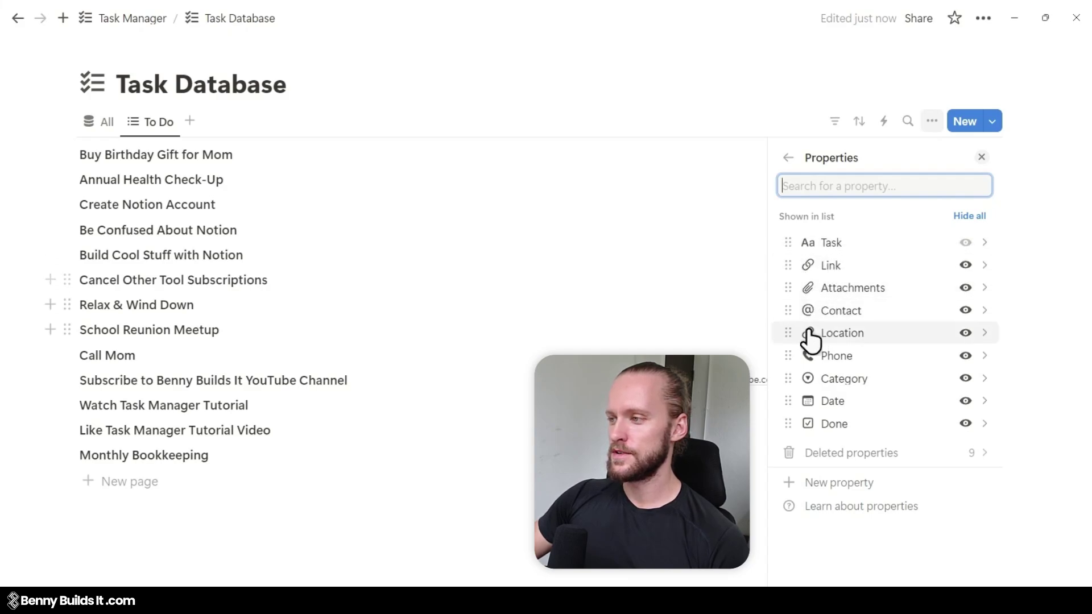
{"action": "left_click_drag", "start_coordinate": [797, 338], "coordinate": [804, 311]}
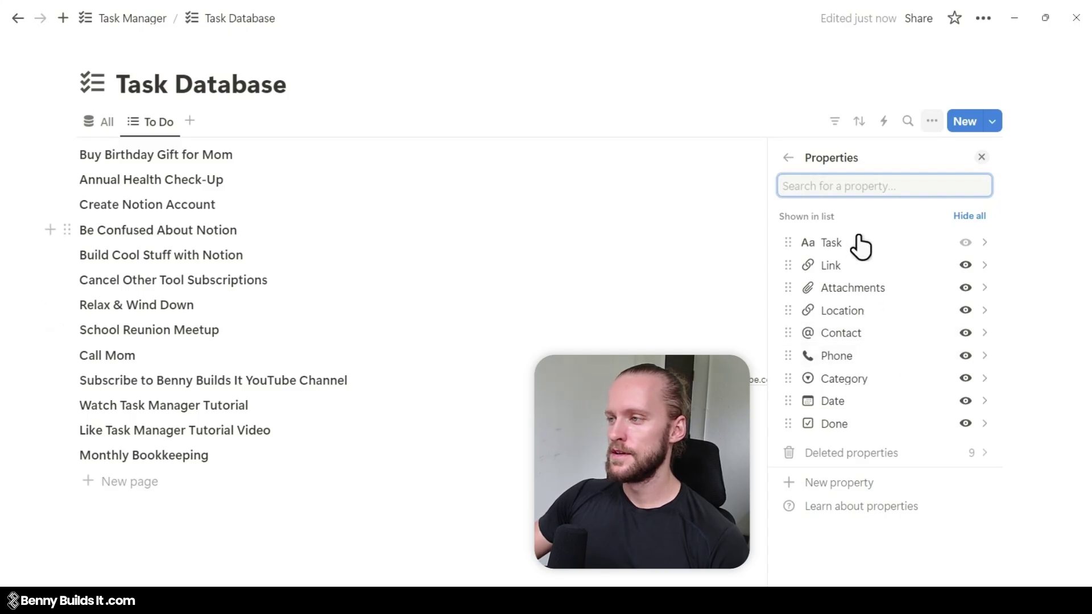
{"action": "left_click", "coordinate": [788, 158]}
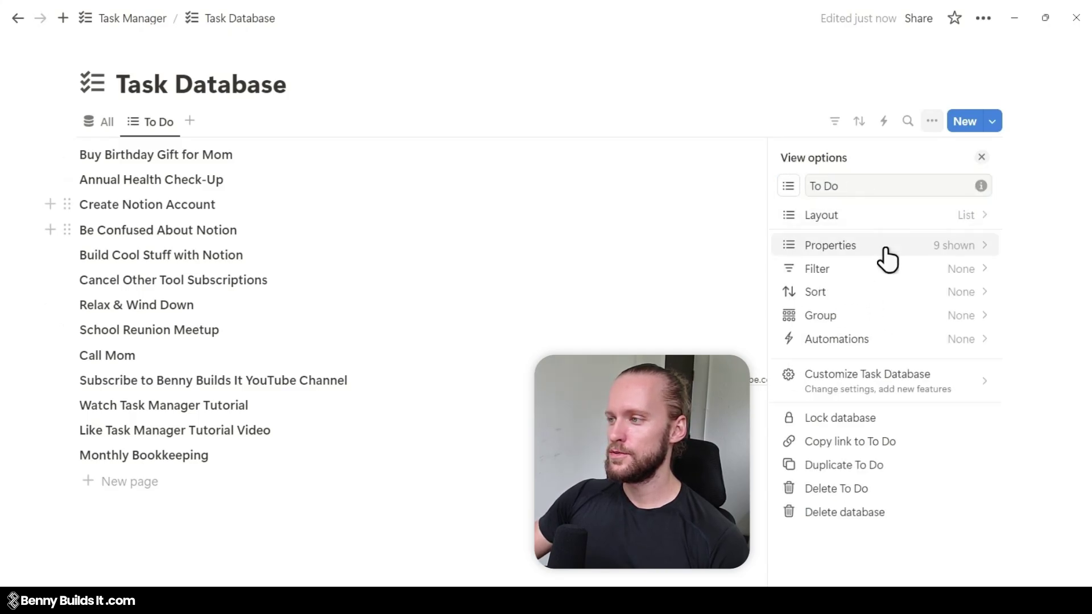
Step: Filter the To Do view to tasks whose Done box is unchecked
{"action": "left_click", "coordinate": [887, 273]}
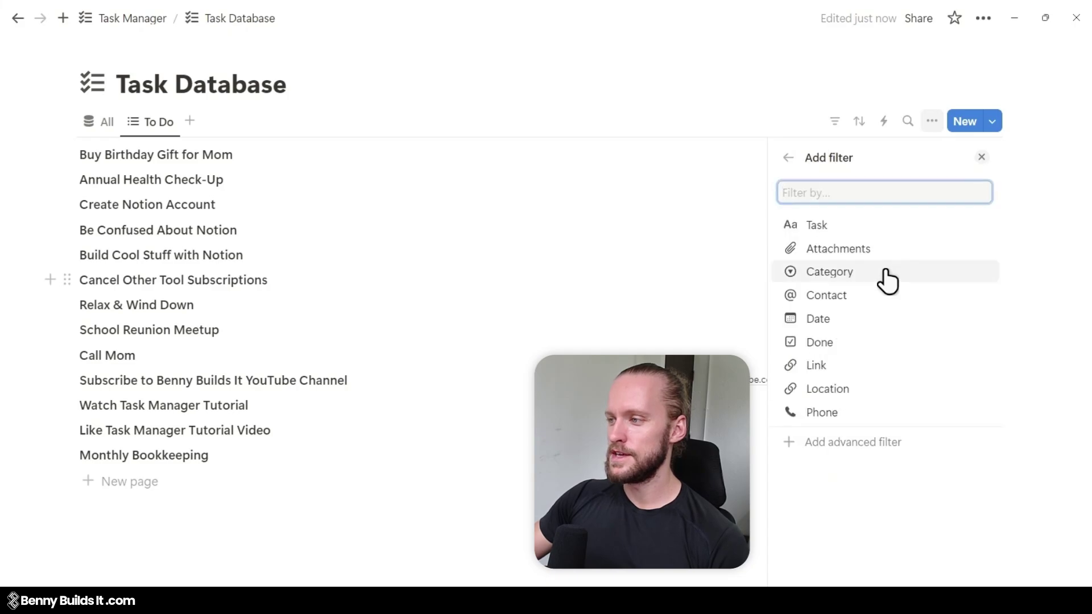
{"action": "left_click", "coordinate": [885, 344]}
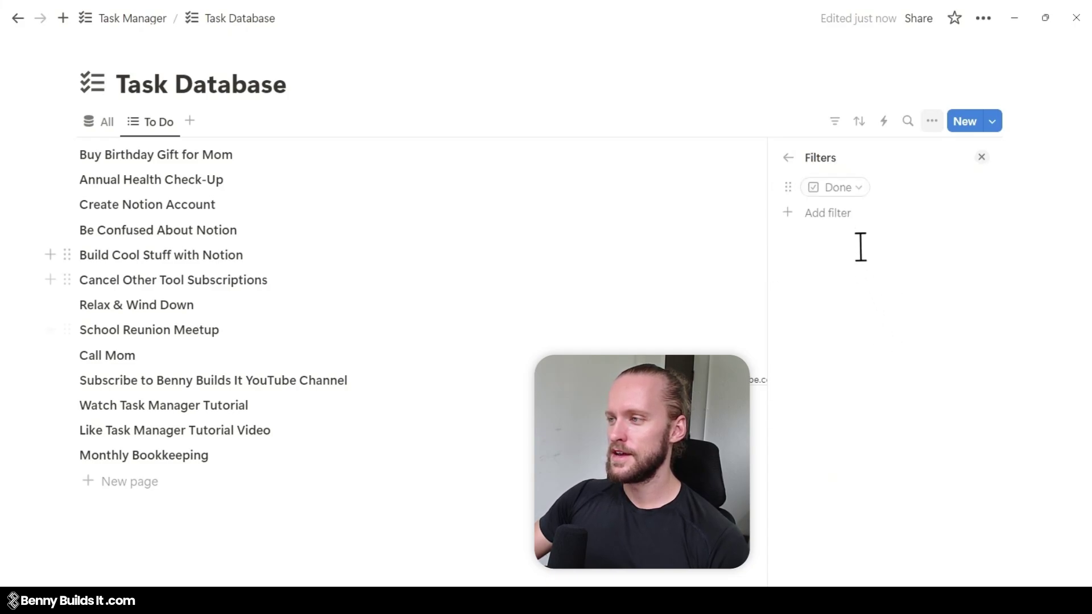
{"action": "left_click", "coordinate": [854, 188]}
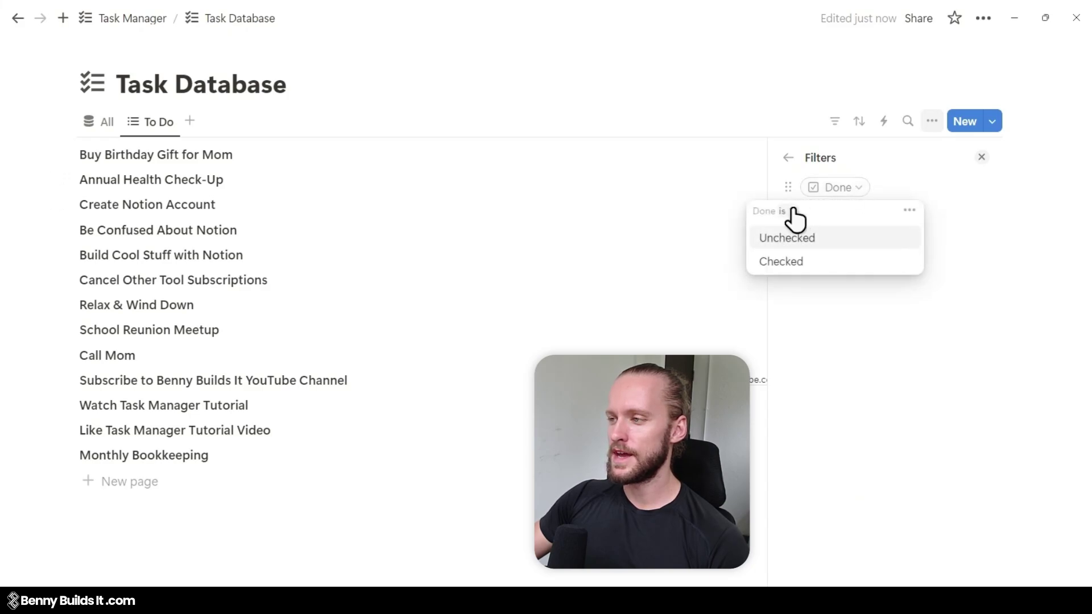
{"action": "left_click", "coordinate": [827, 239]}
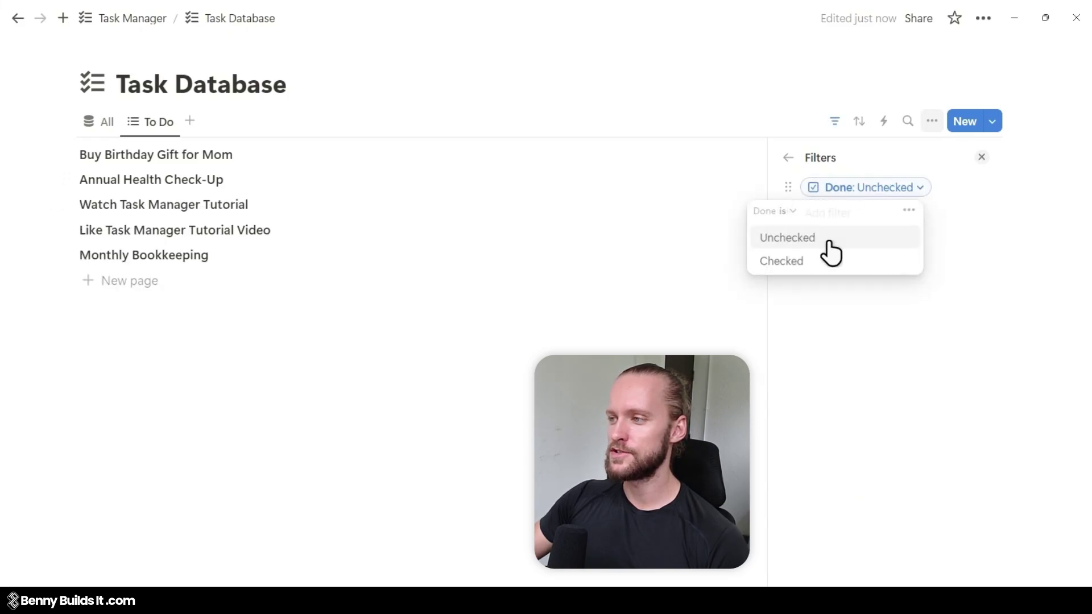
{"action": "left_click", "coordinate": [788, 157]}
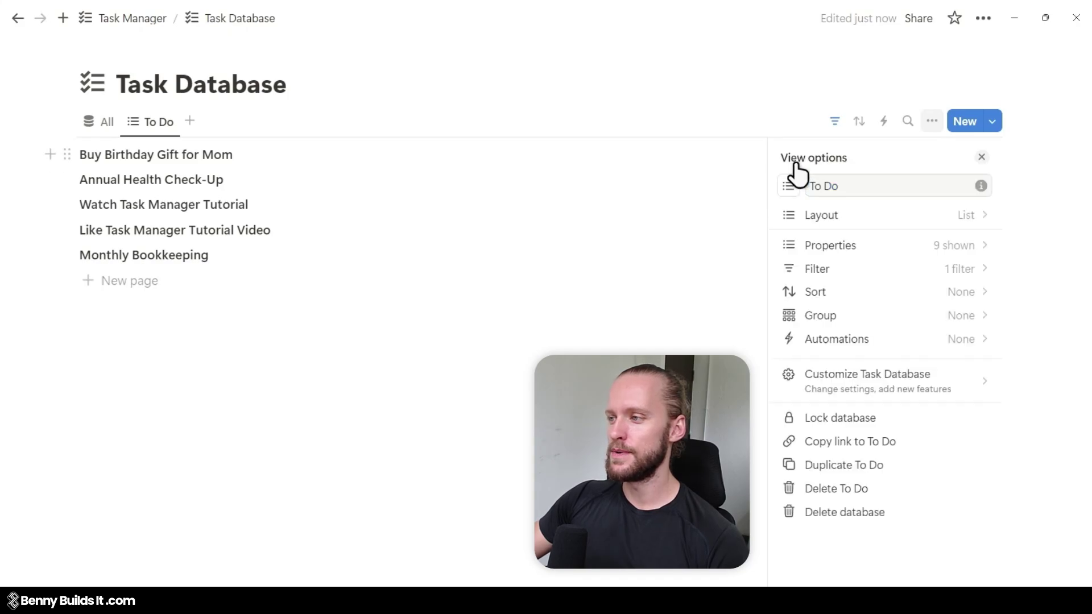
Step: Sort the To Do view by Date ascending
{"action": "left_click", "coordinate": [882, 296]}
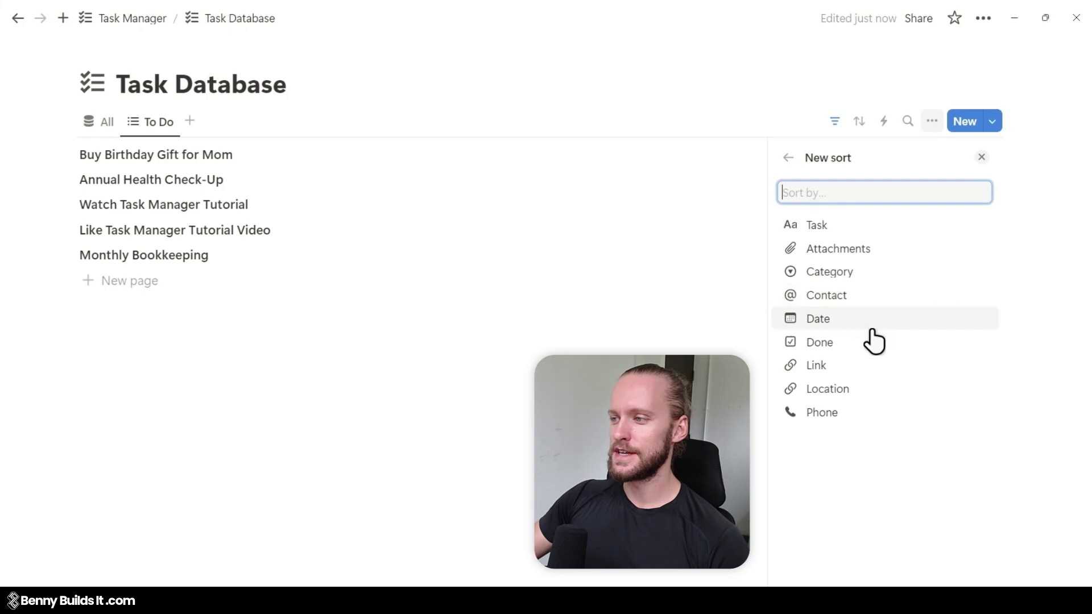
{"action": "left_click", "coordinate": [876, 319]}
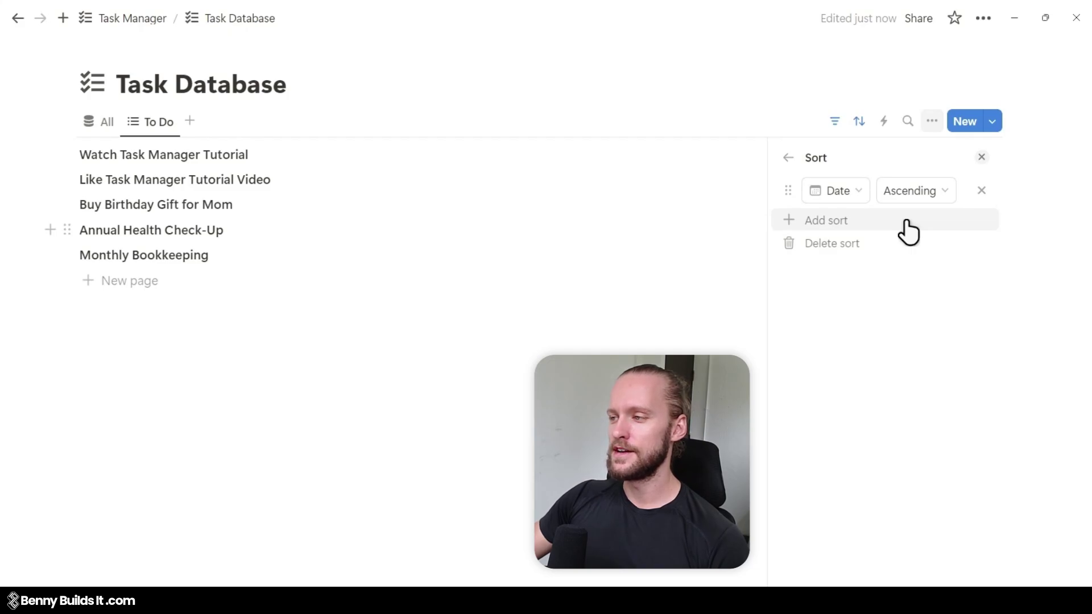
{"action": "left_click", "coordinate": [788, 159]}
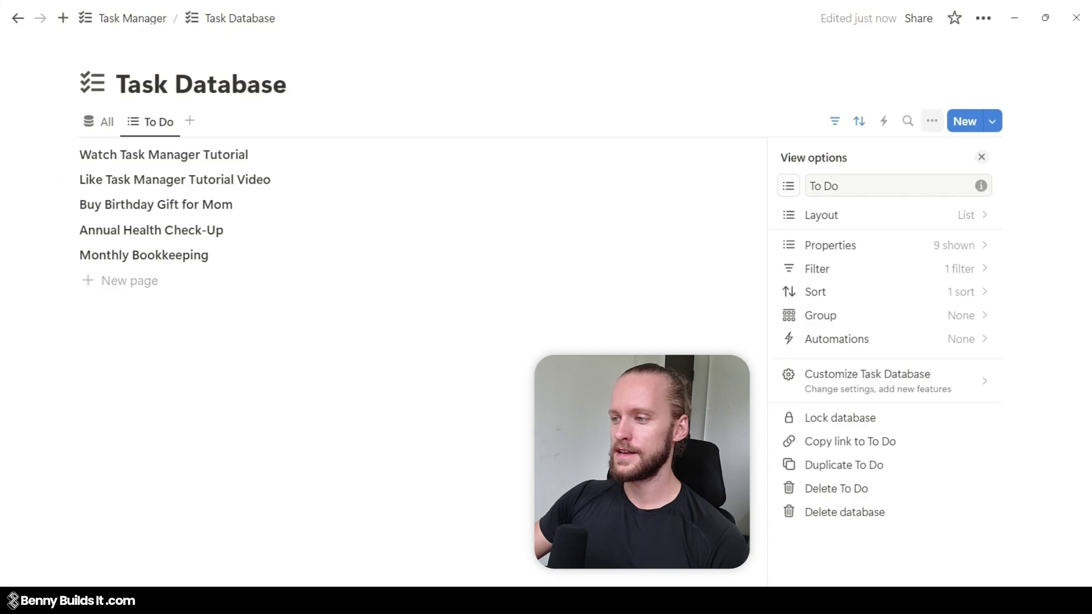
{"action": "left_click", "coordinate": [624, 444]}
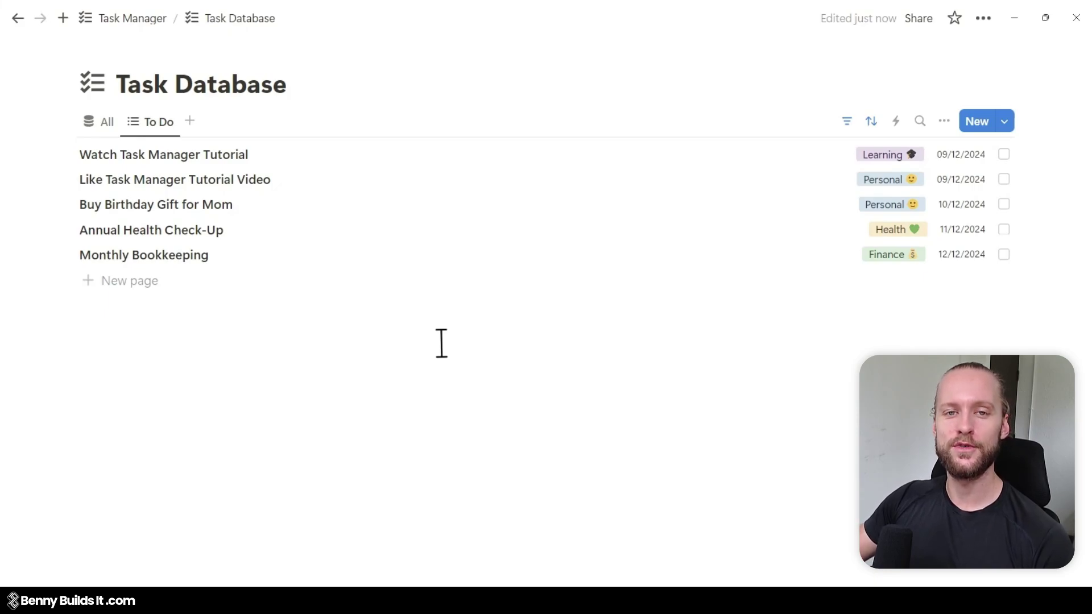
Step: Duplicate the To Do view as a new view named Done with a checklist icon
{"action": "left_click", "coordinate": [155, 125]}
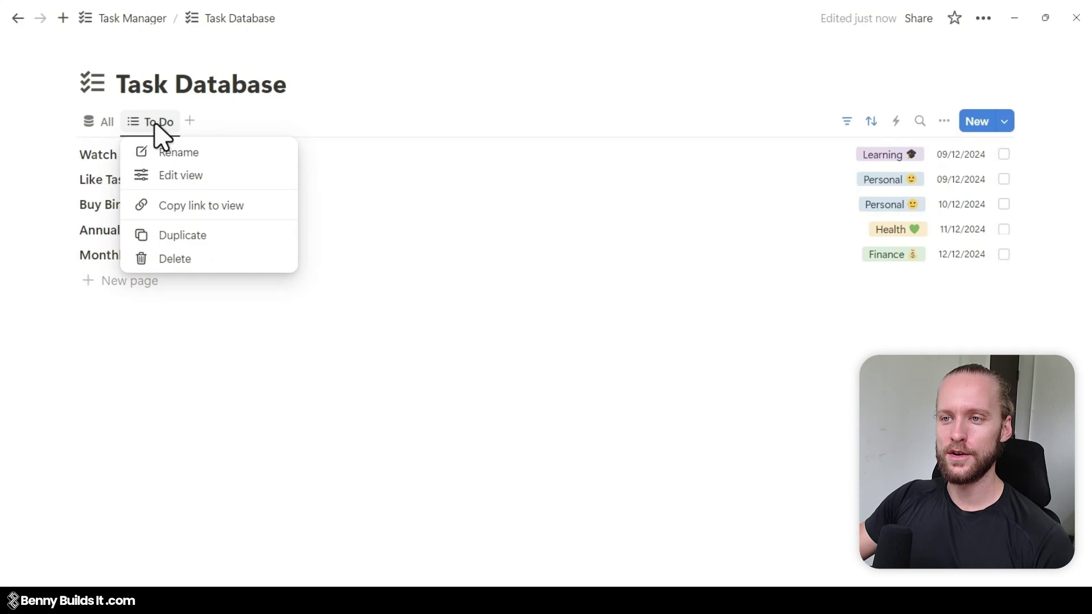
{"action": "left_click", "coordinate": [239, 243]}
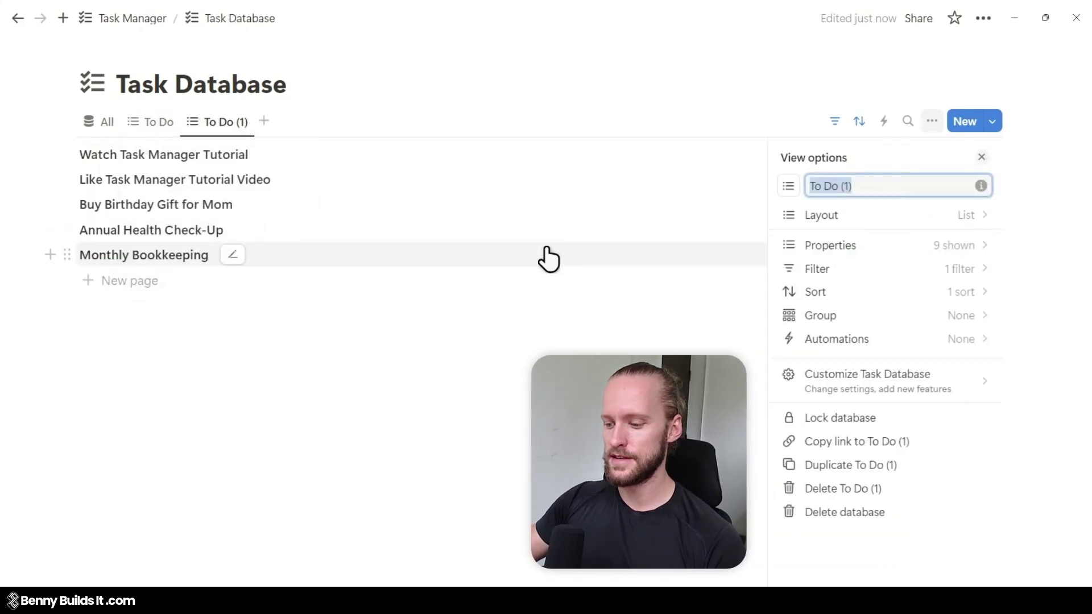
{"action": "type", "text": "Done"}
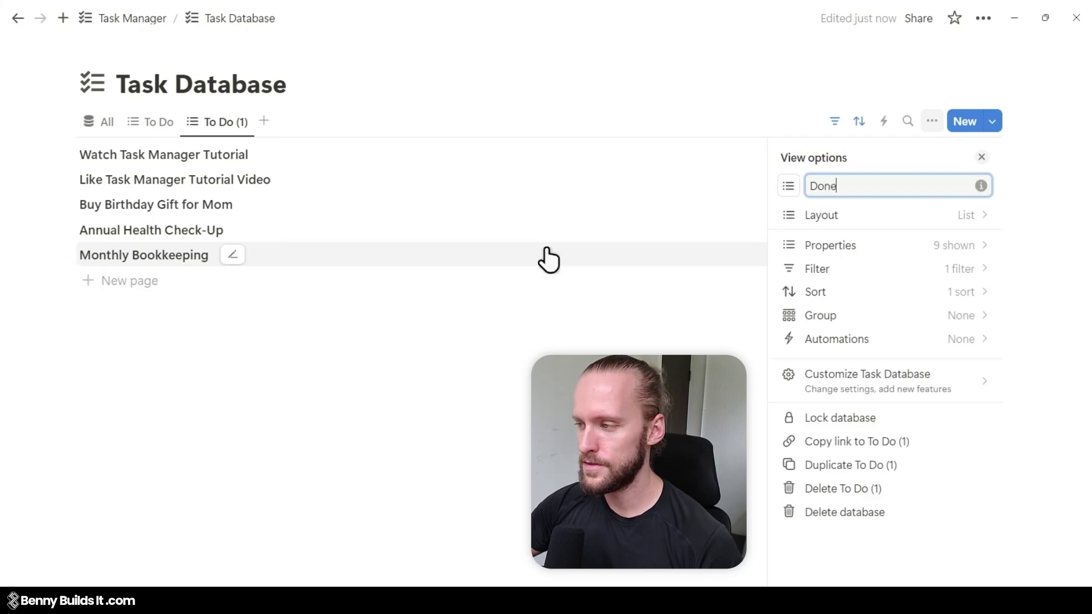
{"action": "left_click", "coordinate": [782, 187]}
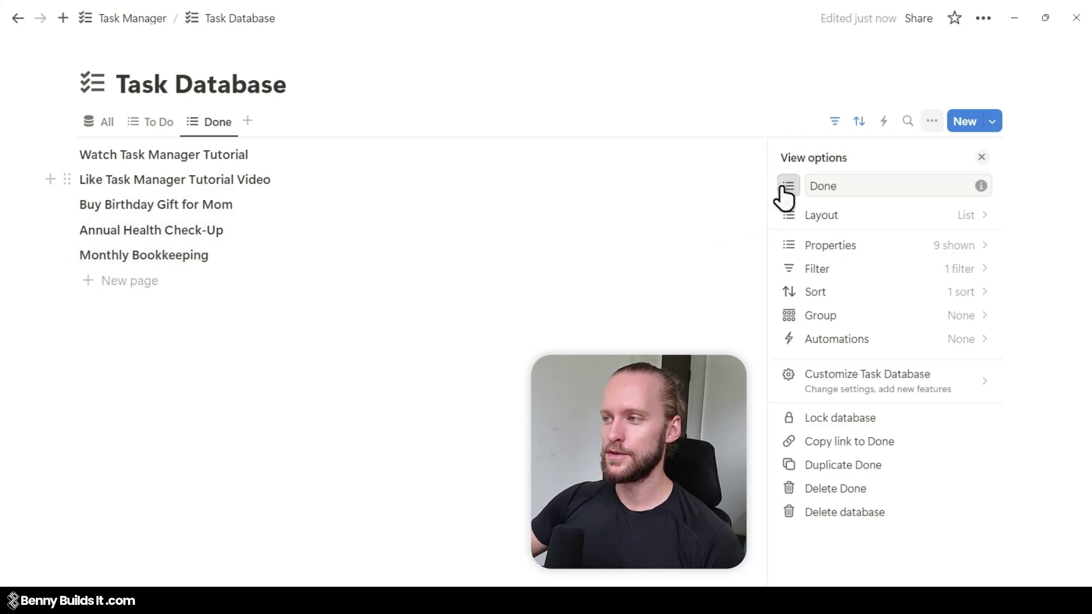
{"action": "left_click", "coordinate": [671, 310]}
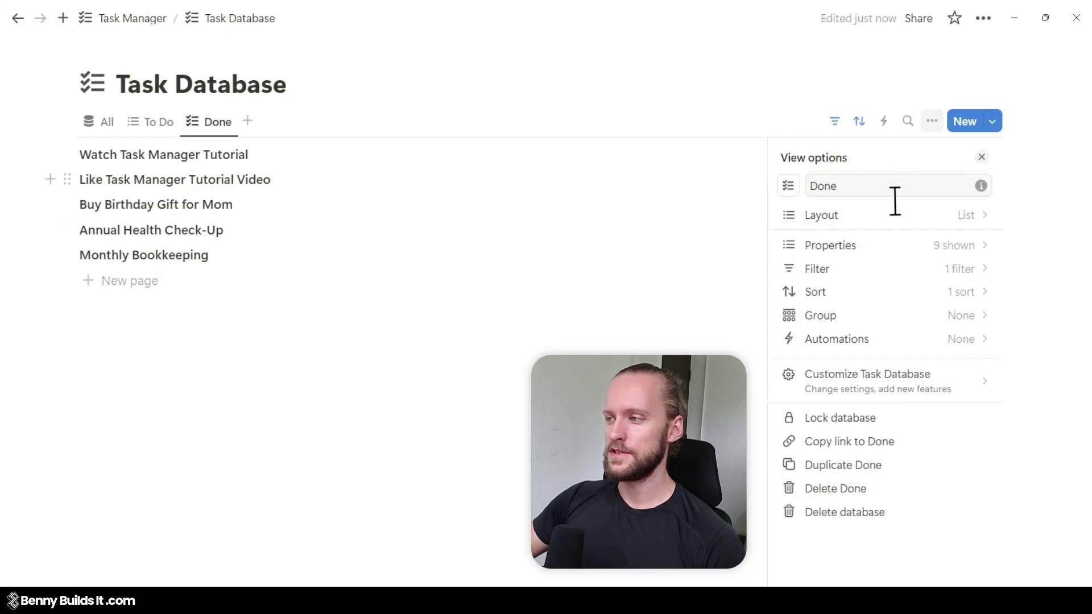
Step: Filter the Done view to completed tasks only (Done: Checked)
{"action": "left_click", "coordinate": [894, 270]}
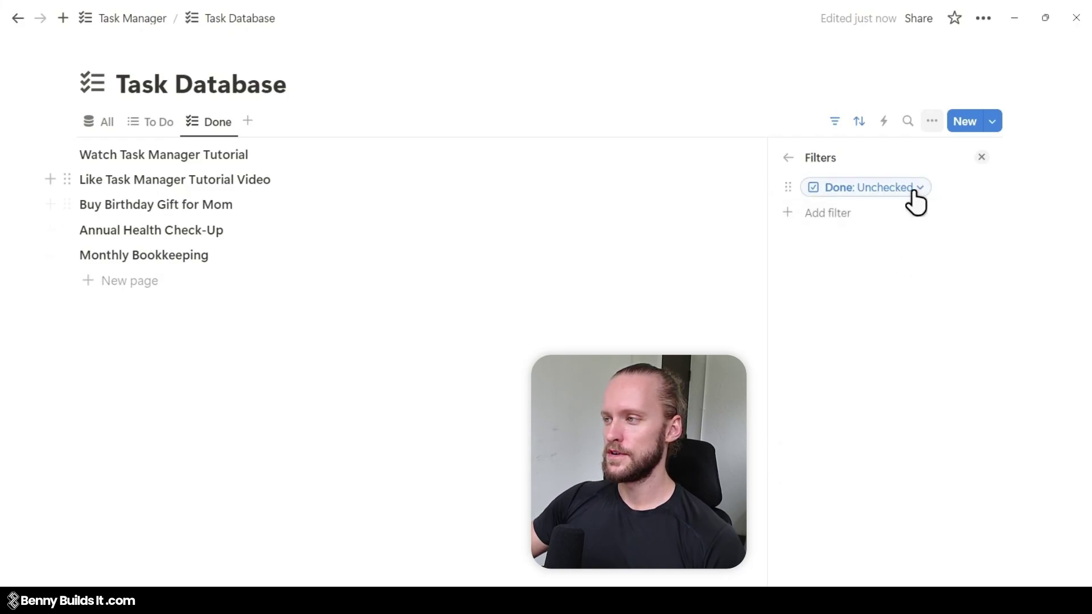
{"action": "left_click", "coordinate": [914, 192]}
{"action": "left_click", "coordinate": [881, 261]}
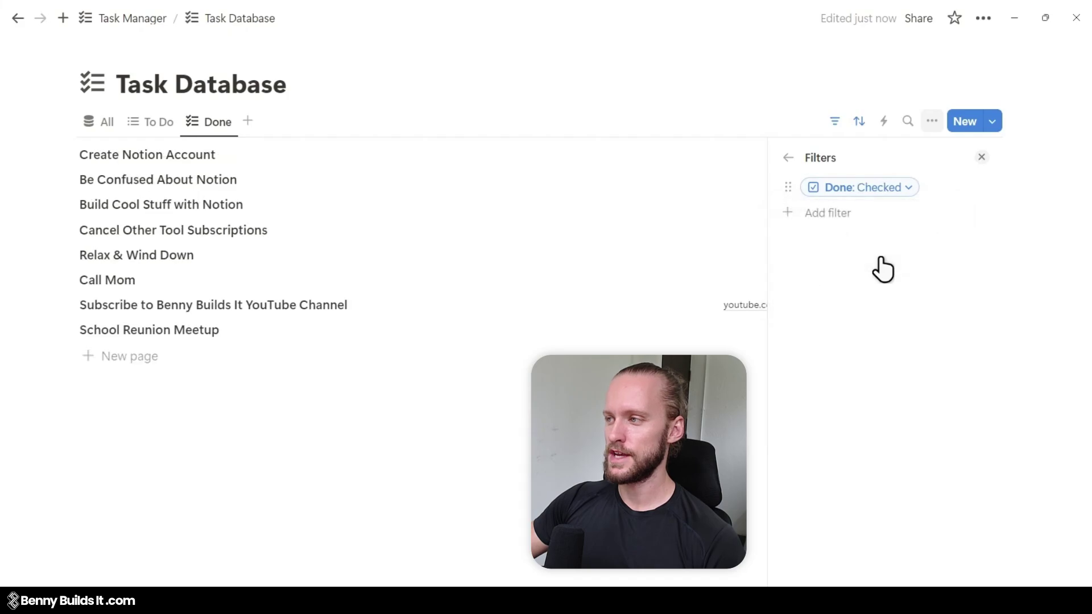
{"action": "left_click", "coordinate": [788, 159]}
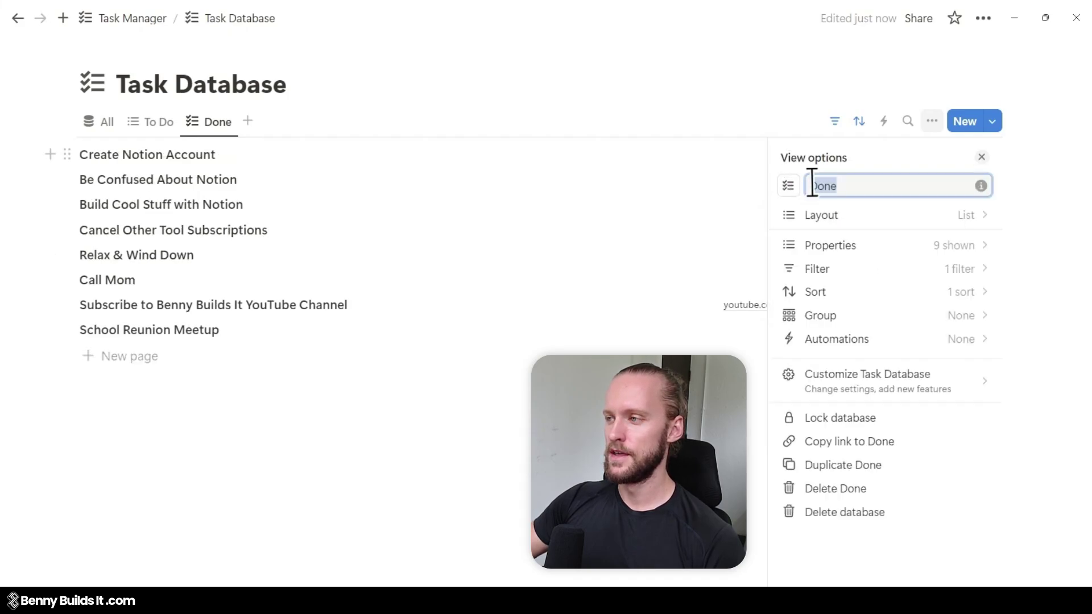
Step: Sort the Done view by Date descending, newest first
{"action": "left_click", "coordinate": [890, 302]}
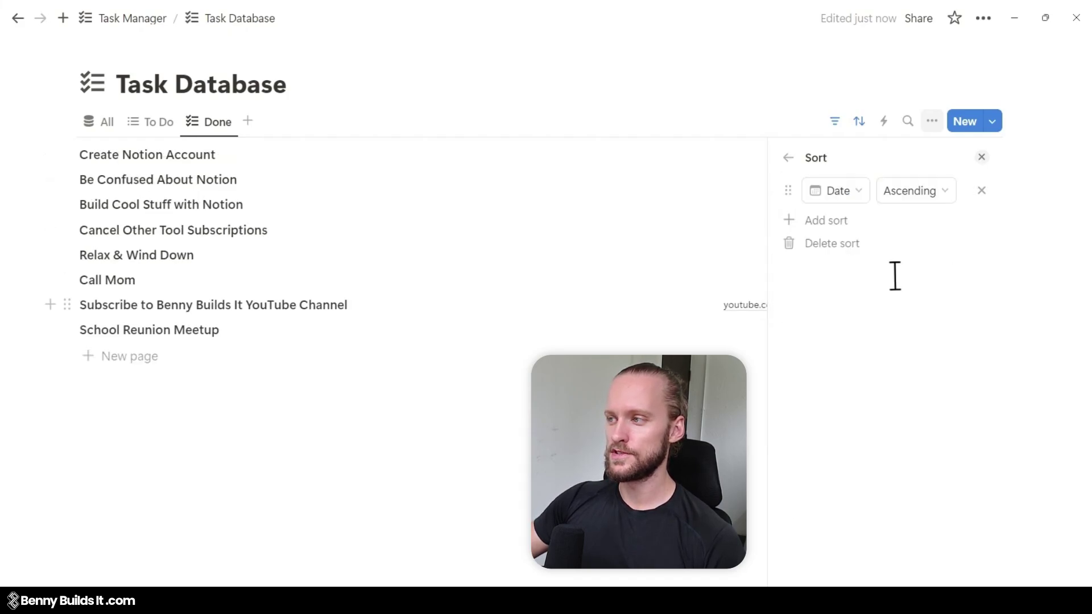
{"action": "left_click", "coordinate": [927, 193]}
{"action": "left_click", "coordinate": [902, 244]}
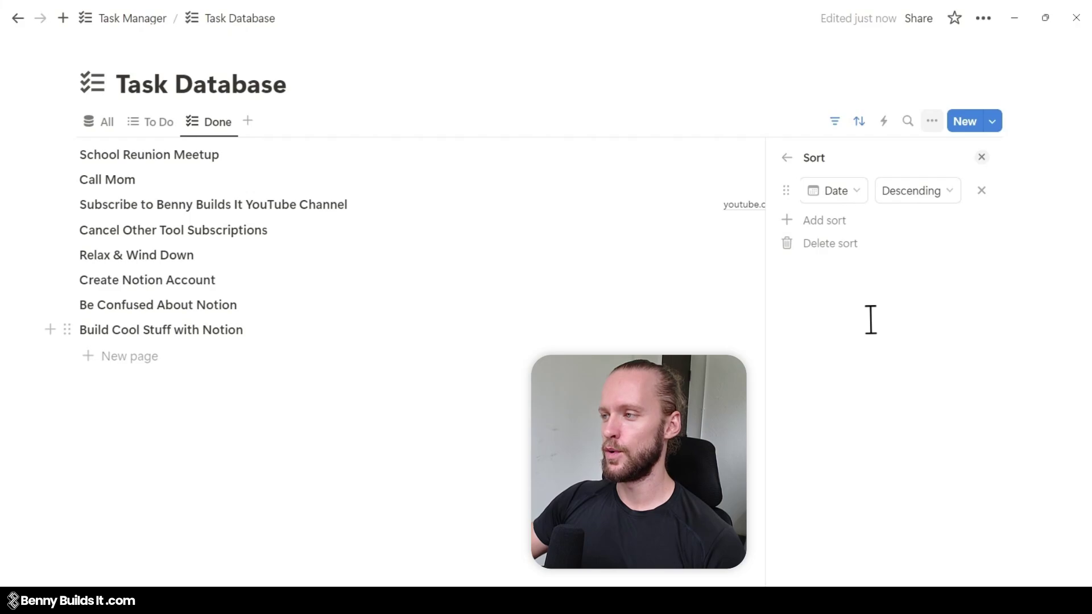
{"action": "left_click", "coordinate": [788, 158]}
{"action": "key", "text": "Escape"}
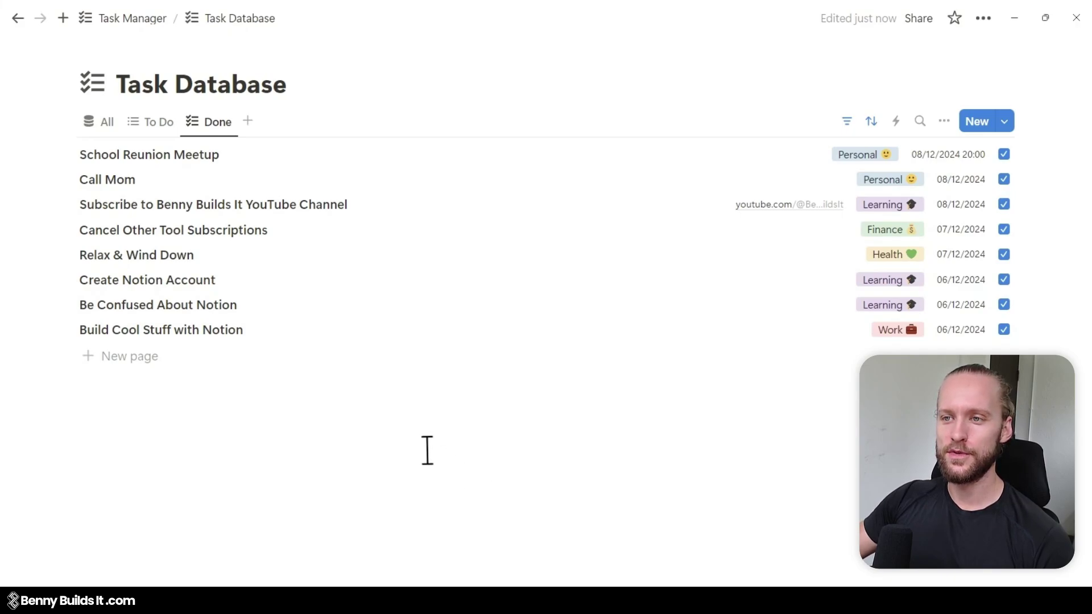
Step: Duplicate the To Do view, name the copy To Do, and switch it to Calendar layout
{"action": "right_click", "coordinate": [154, 122]}
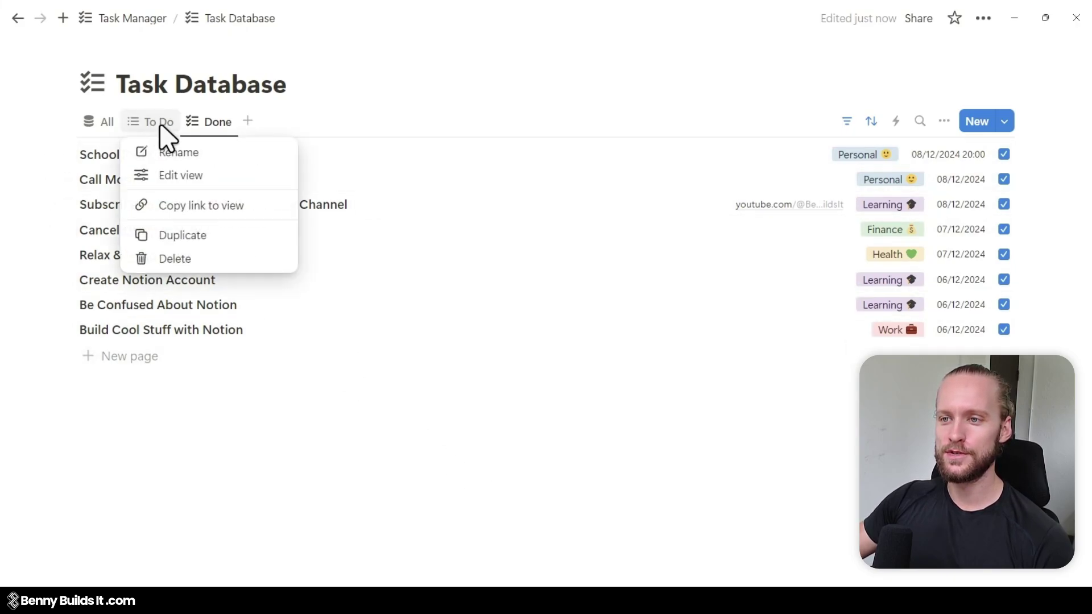
{"action": "left_click", "coordinate": [222, 235]}
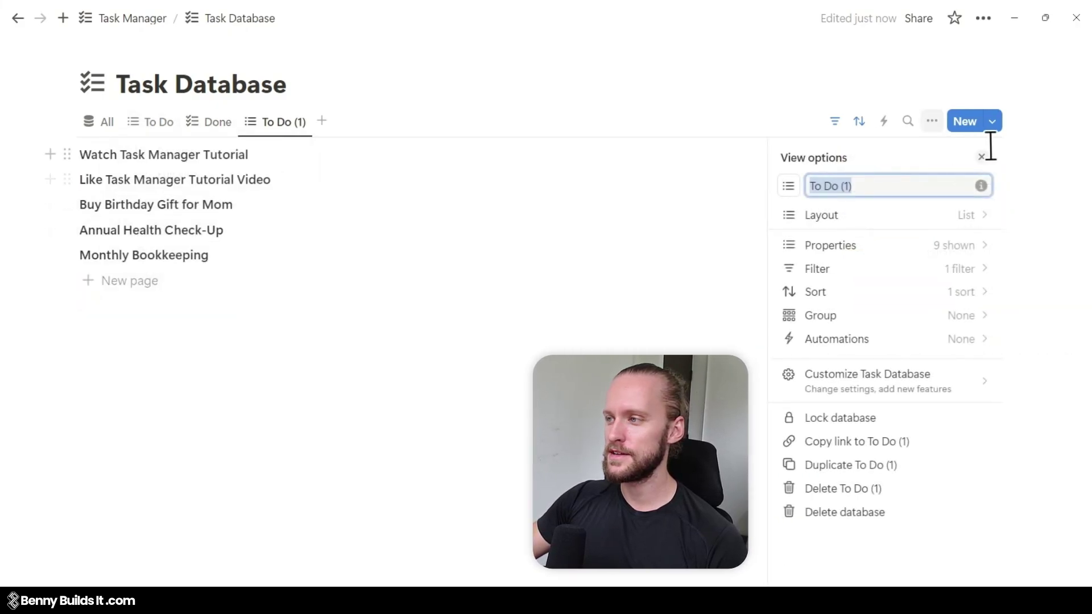
{"action": "type", "text": "To"}
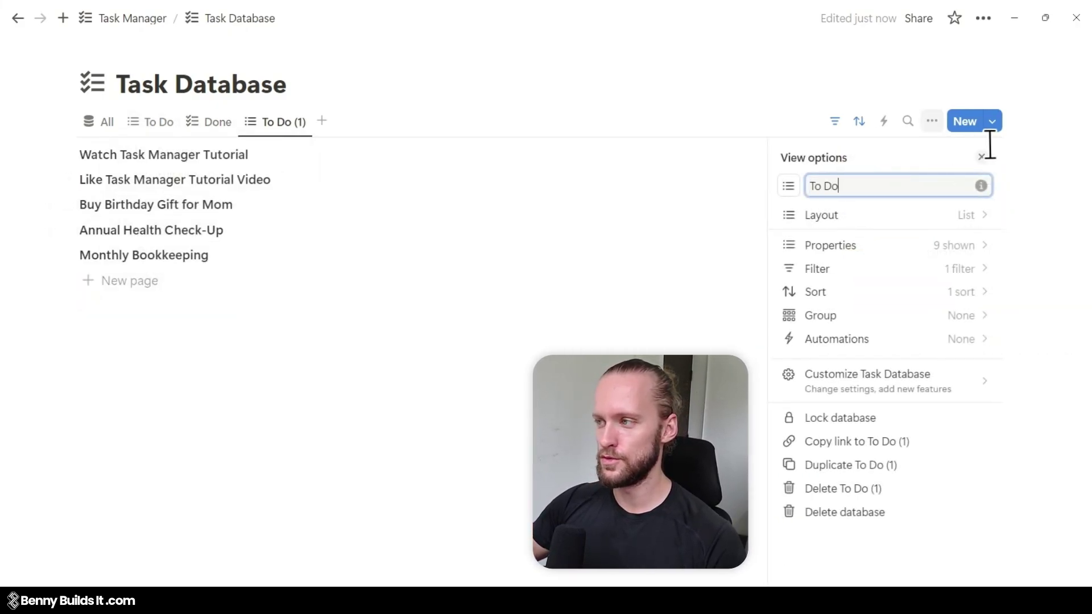
{"action": "left_click", "coordinate": [951, 227]}
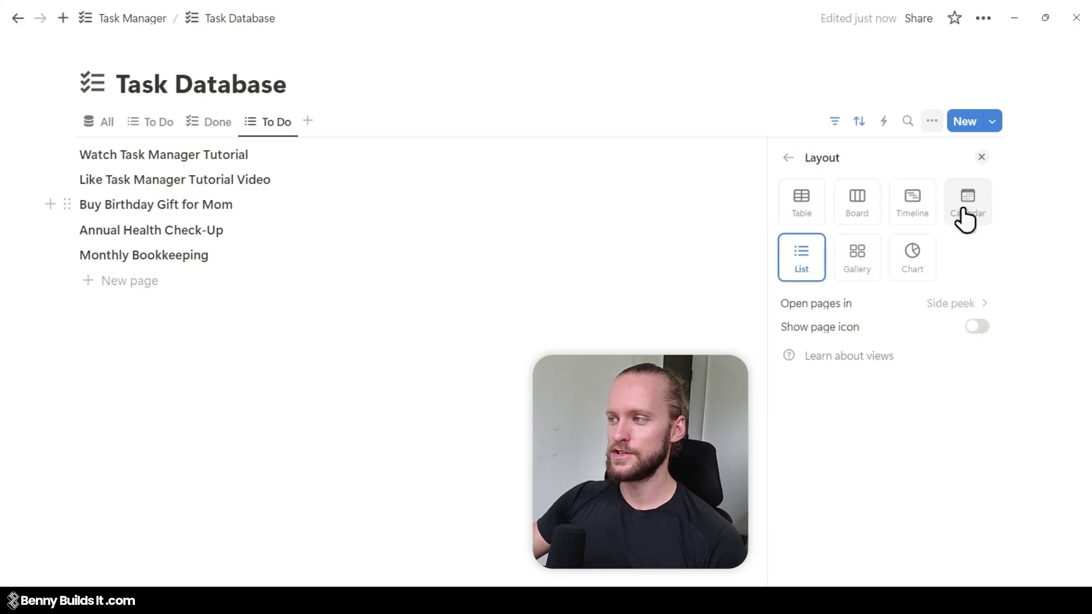
{"action": "left_click", "coordinate": [965, 220]}
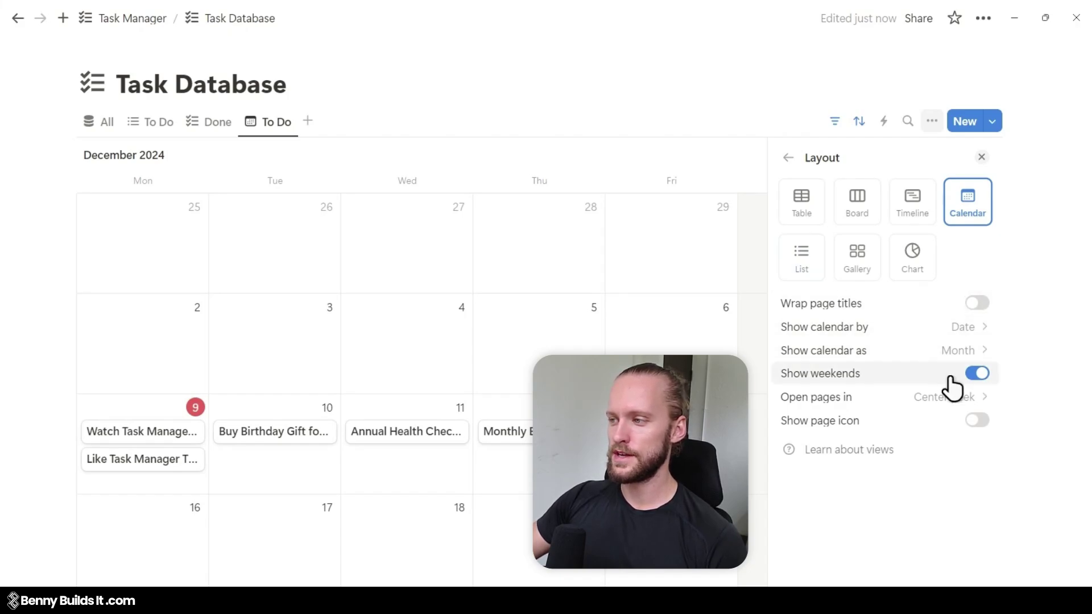
Step: Review the calendar view's filters and remove its date sort
{"action": "left_click", "coordinate": [788, 158]}
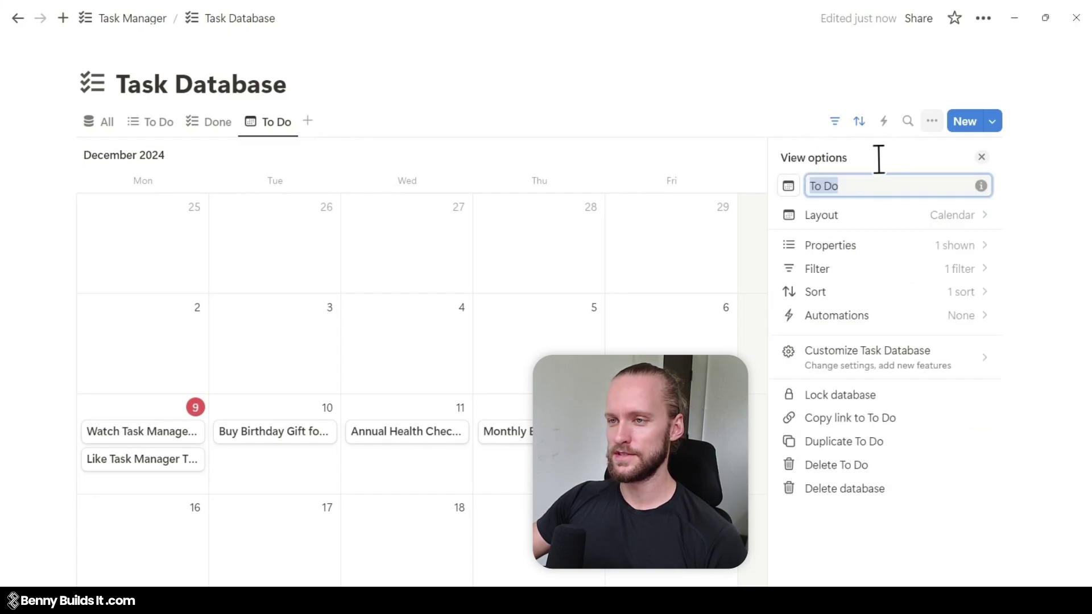
{"action": "left_click", "coordinate": [907, 278]}
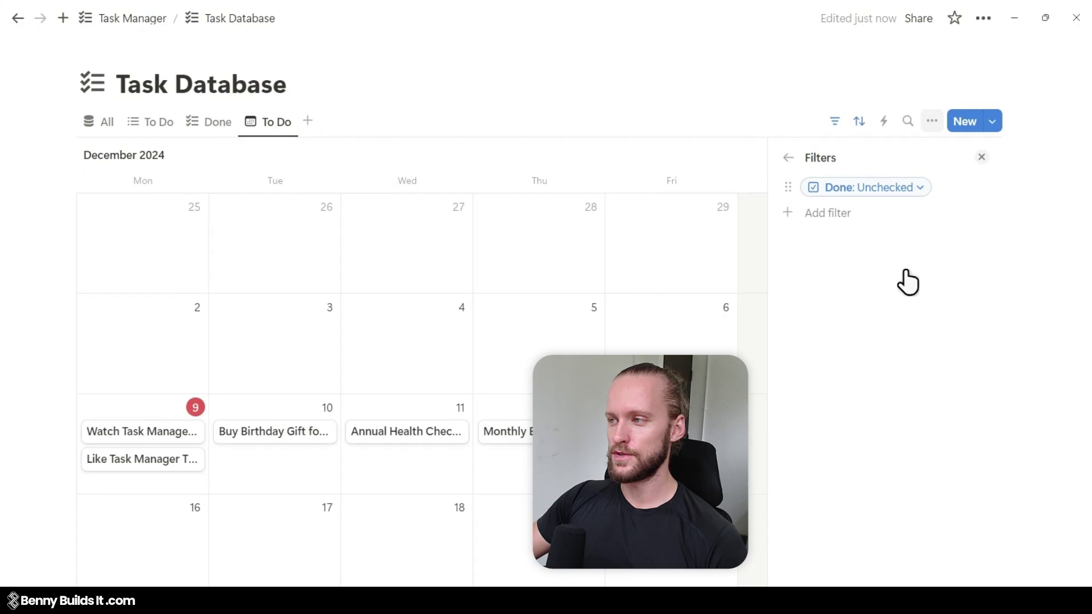
{"action": "left_click", "coordinate": [788, 159]}
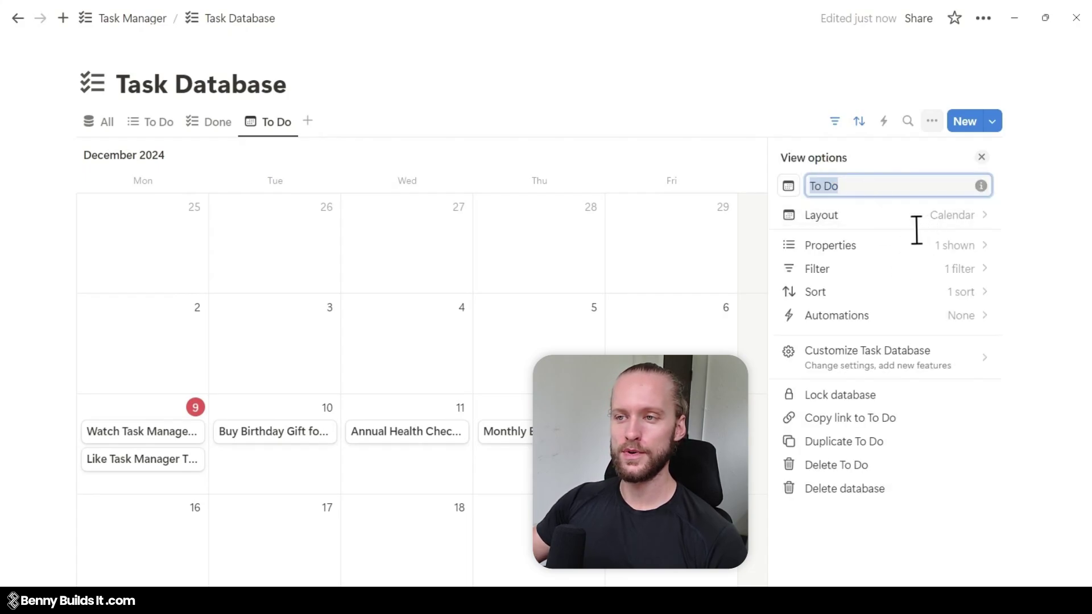
{"action": "left_click", "coordinate": [927, 292]}
{"action": "left_click", "coordinate": [981, 191]}
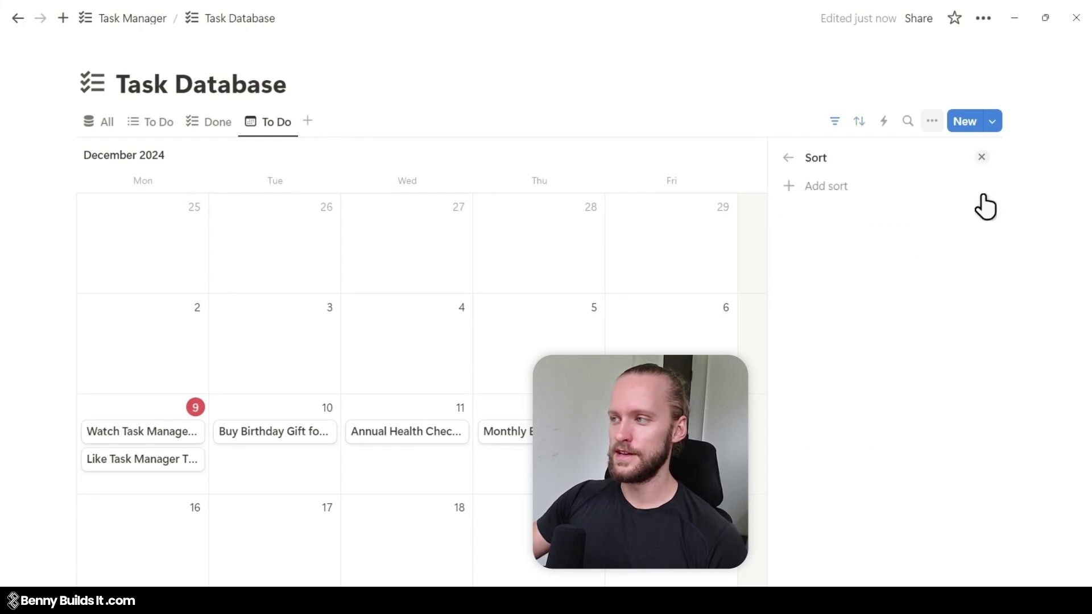
{"action": "left_click", "coordinate": [789, 161]}
Step: Move the Done property to Shown in calendar so cards display its checkbox
{"action": "left_click", "coordinate": [900, 245]}
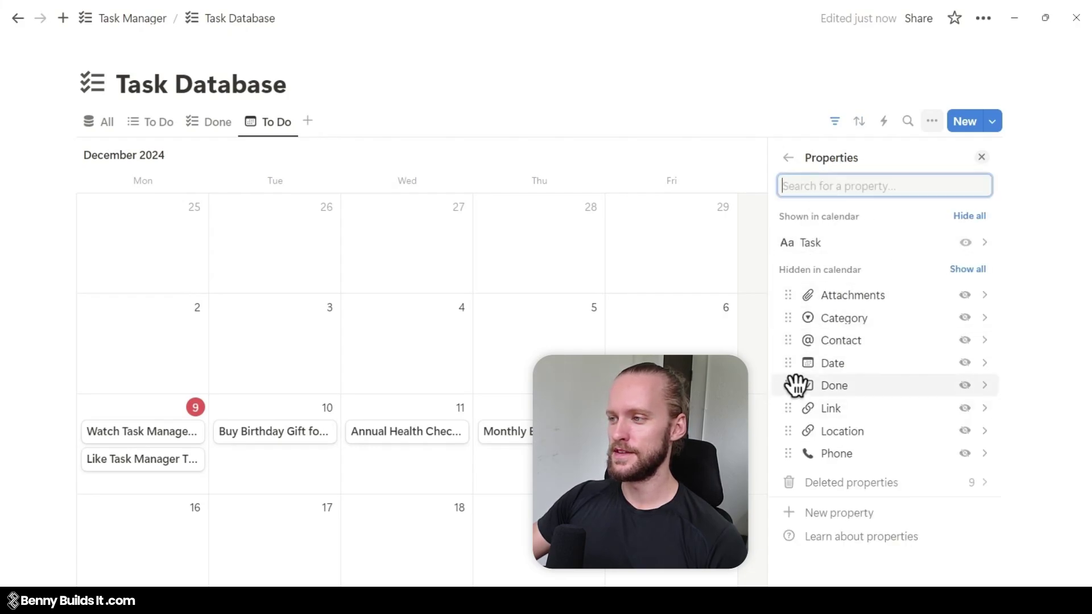
{"action": "left_click_drag", "start_coordinate": [795, 385], "coordinate": [812, 268]}
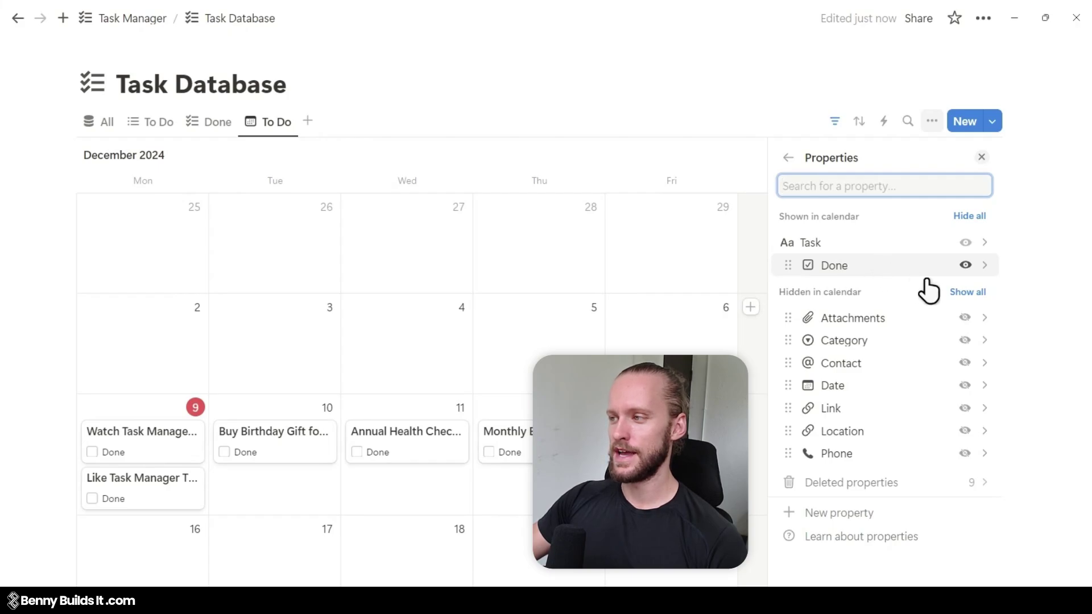
{"action": "key", "text": "Escape"}
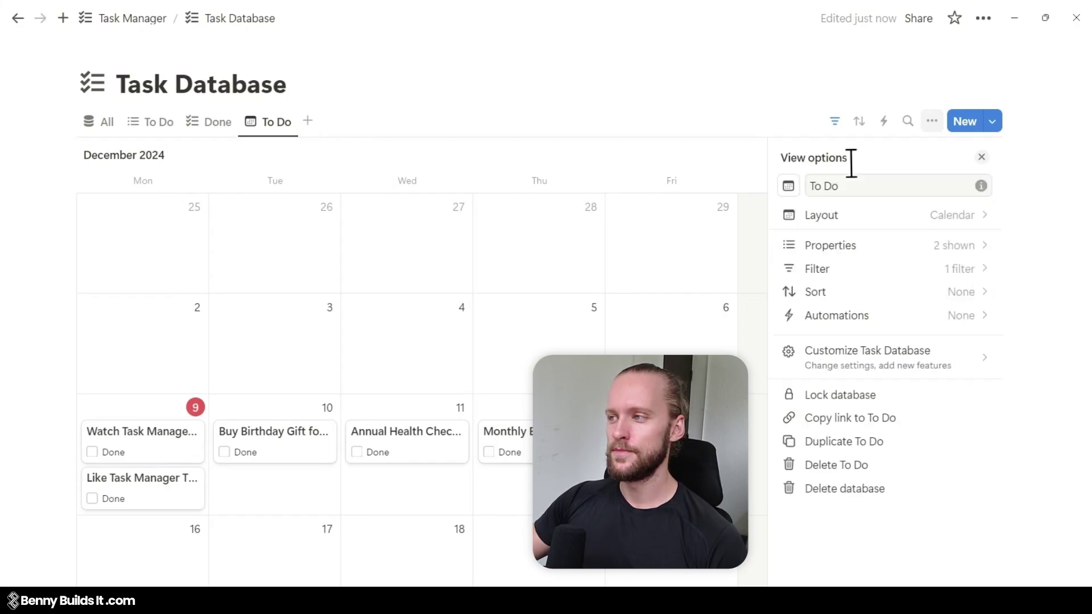
{"action": "left_click", "coordinate": [502, 105]}
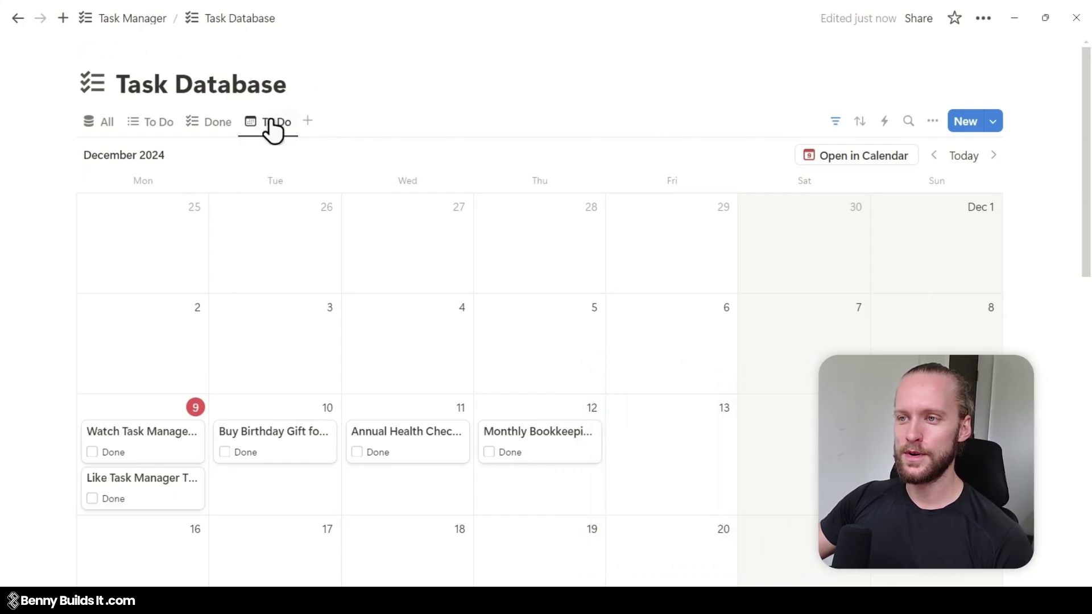
Step: Duplicate the calendar To Do view as Done and change its filter to Done: Checked
{"action": "left_click", "coordinate": [272, 126]}
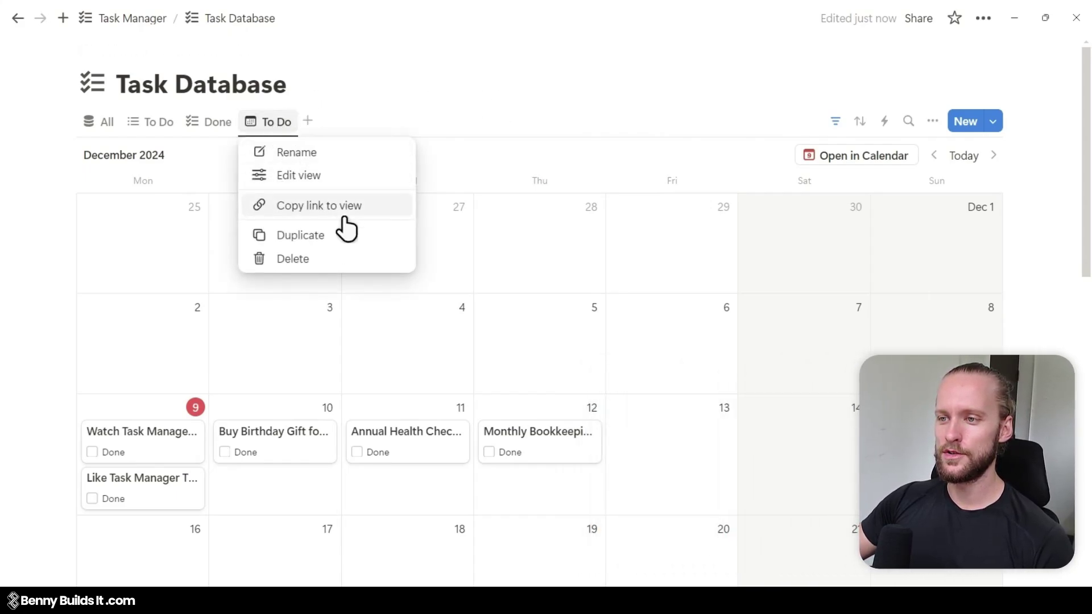
{"action": "left_click", "coordinate": [343, 248]}
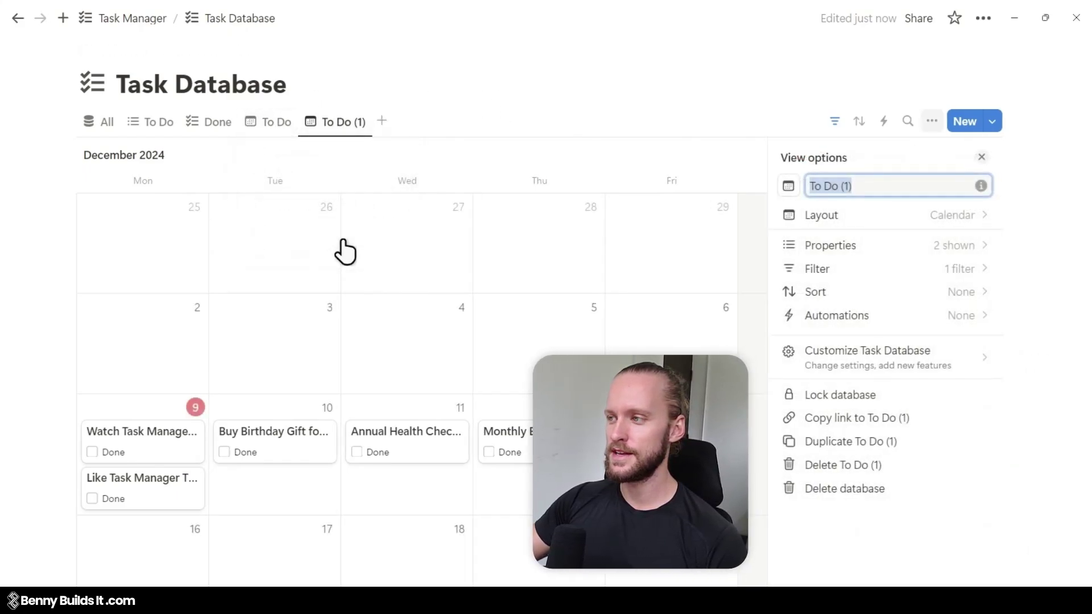
{"action": "type", "text": "Done"}
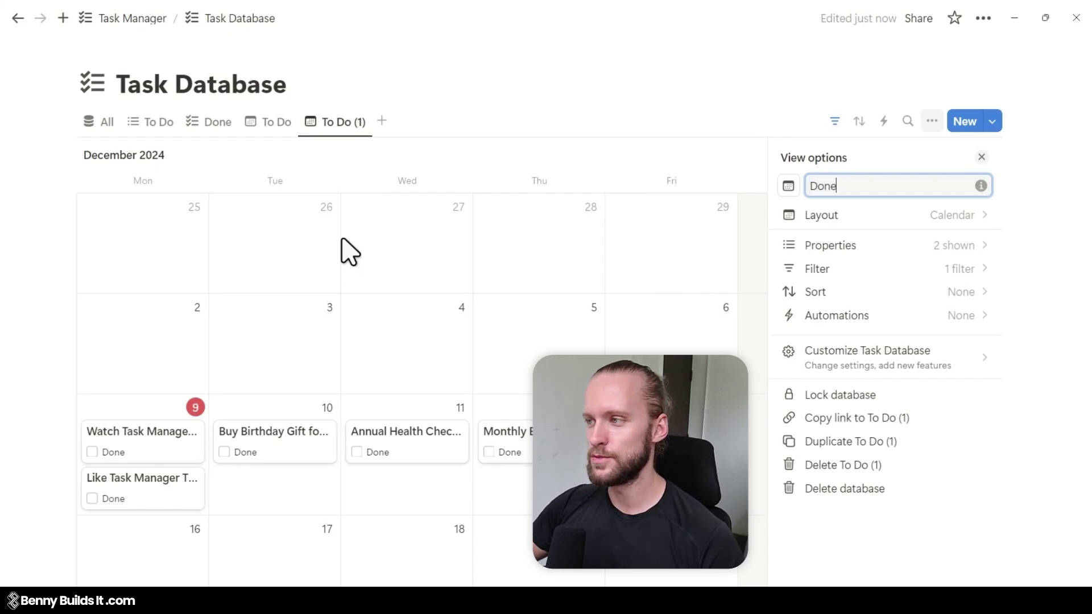
{"action": "left_click", "coordinate": [896, 270]}
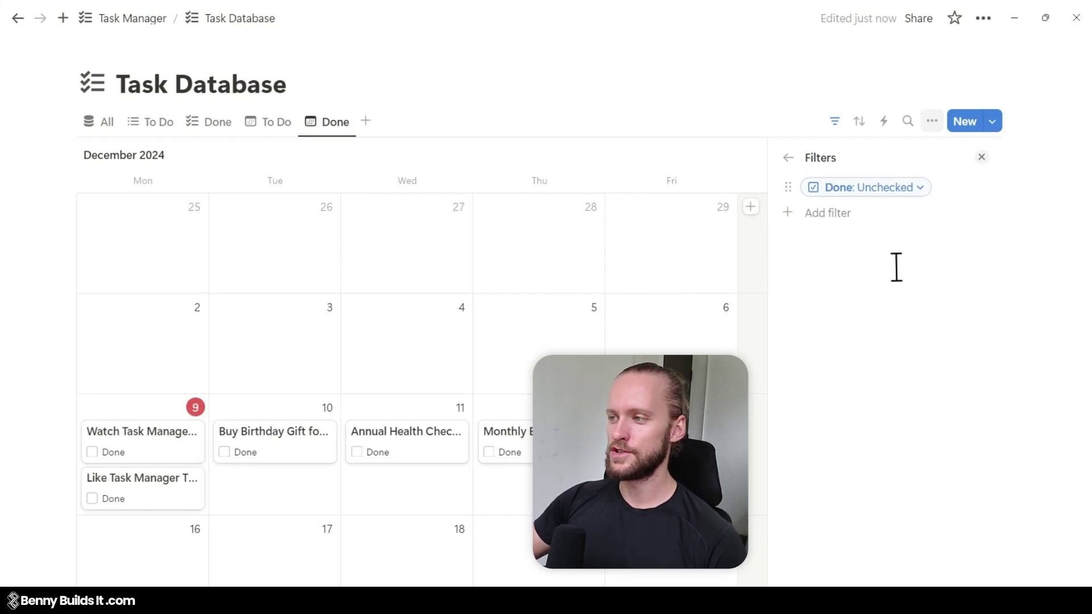
{"action": "left_click", "coordinate": [899, 190]}
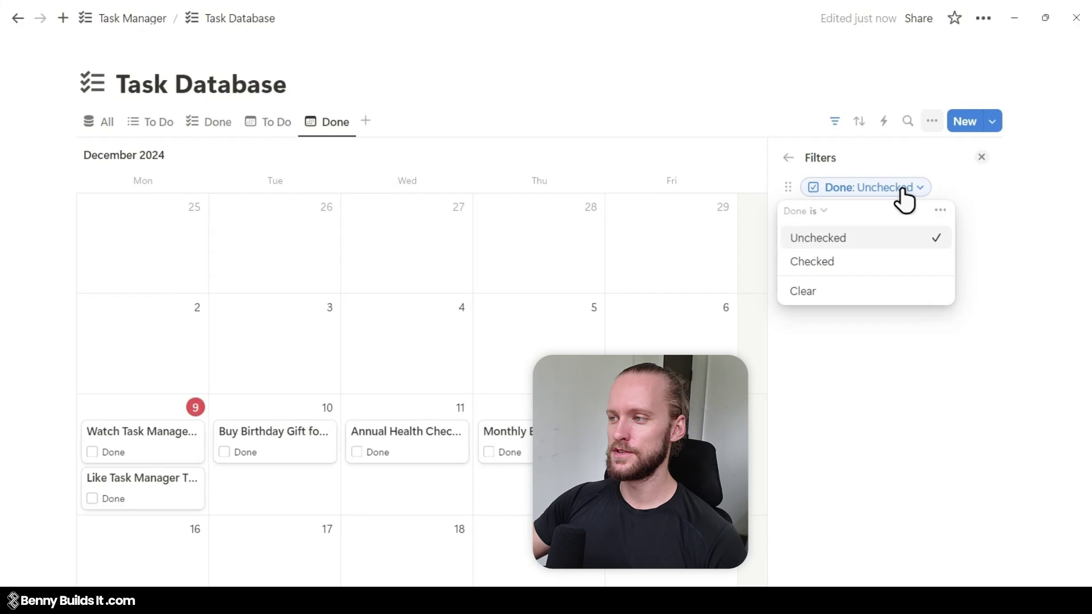
{"action": "left_click", "coordinate": [836, 263]}
{"action": "left_click", "coordinate": [538, 121]}
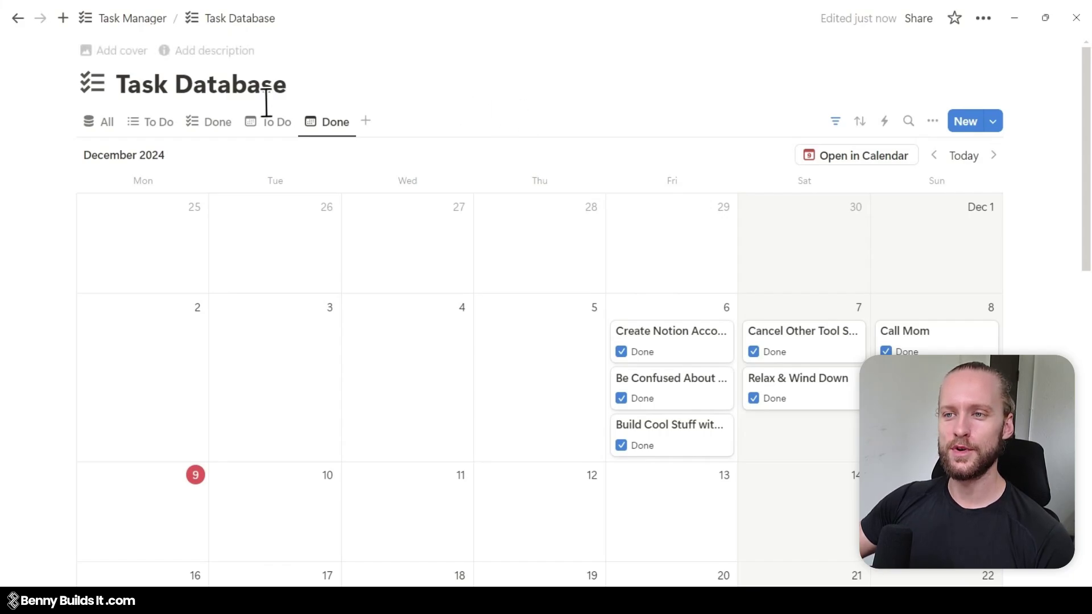
Step: Duplicate the list To Do view, rename it Today, and give it a target arrow icon
{"action": "right_click", "coordinate": [159, 117]}
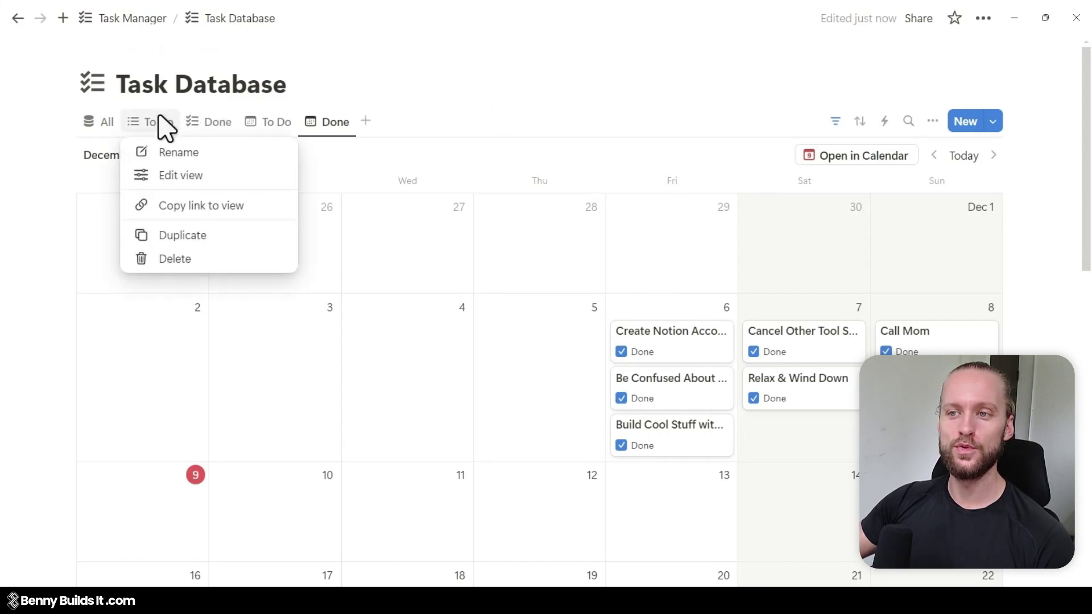
{"action": "left_click", "coordinate": [243, 236]}
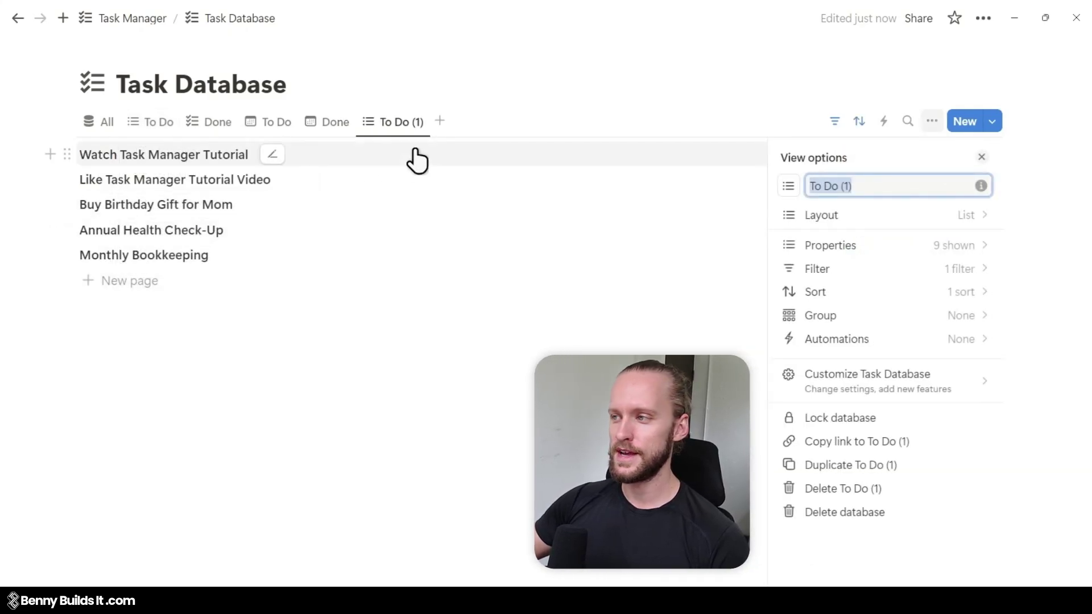
{"action": "type", "text": "Today"}
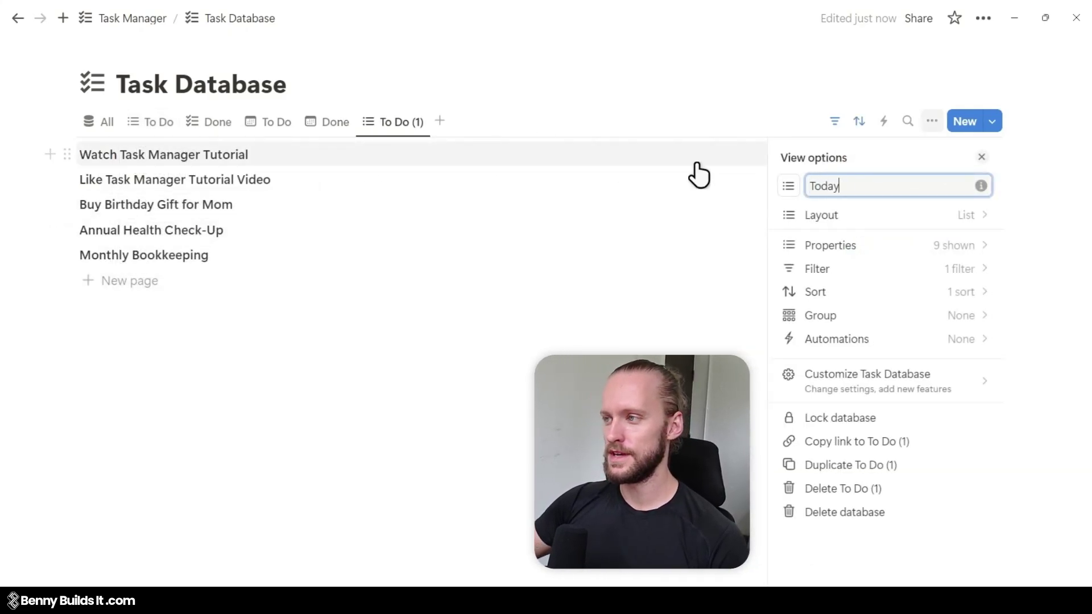
{"action": "left_click", "coordinate": [789, 187]}
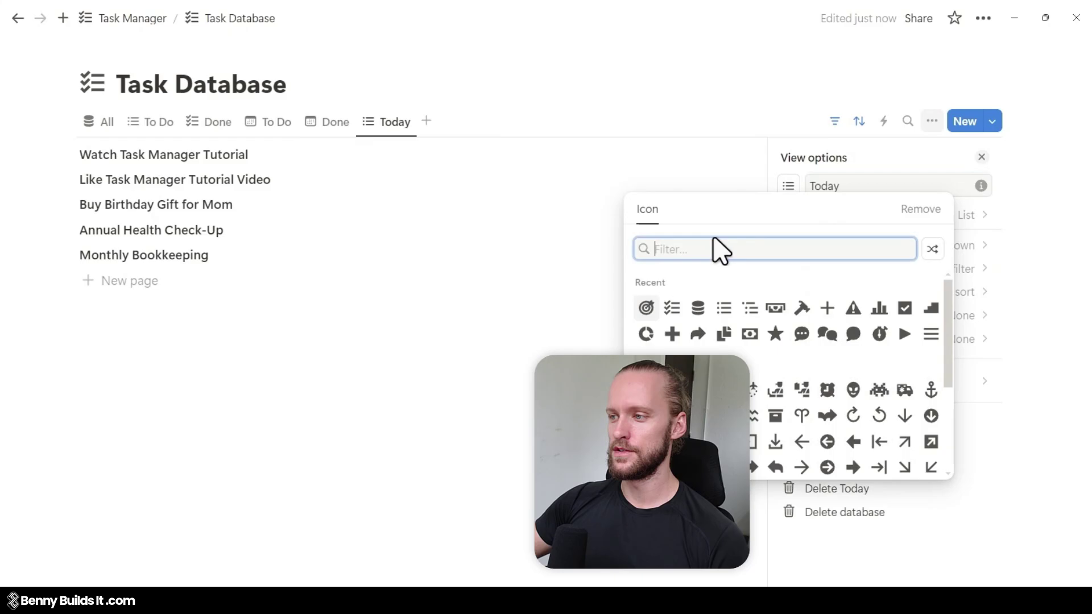
{"action": "left_click", "coordinate": [653, 311]}
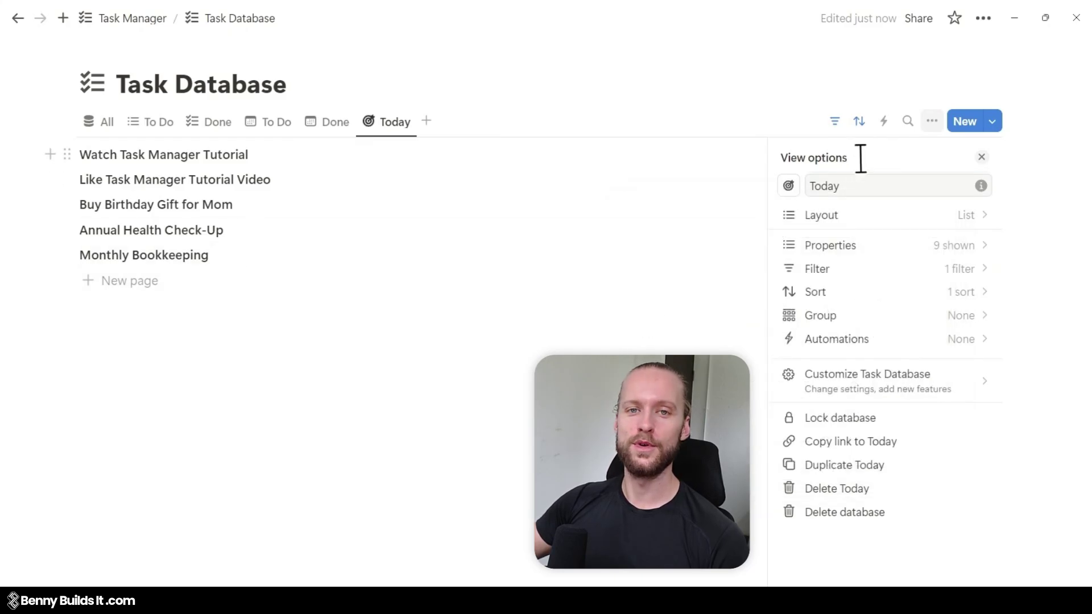
{"action": "left_click", "coordinate": [856, 185]}
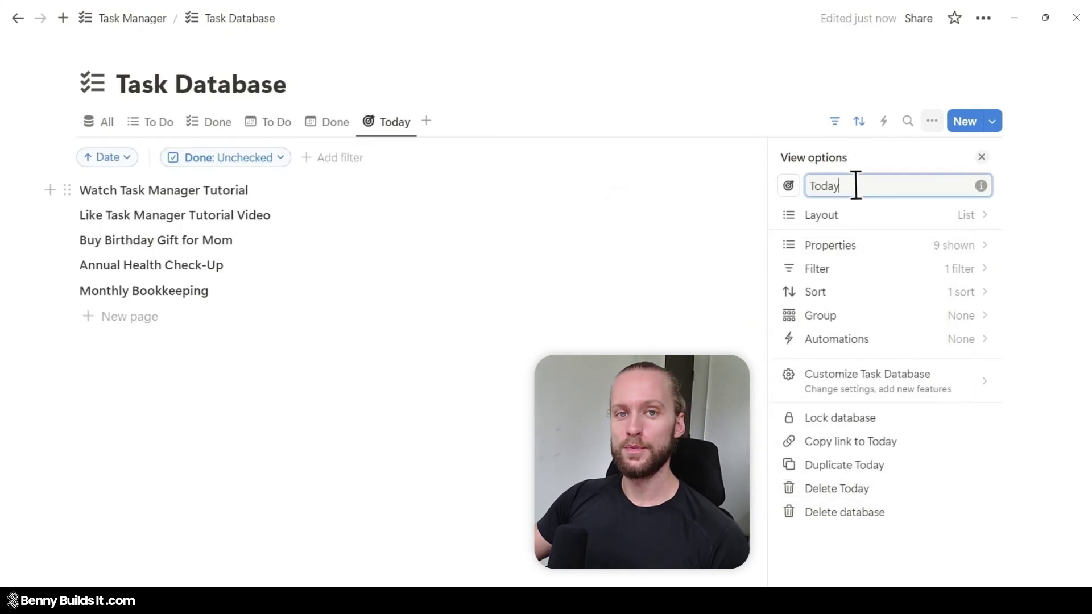
Step: Convert the Today view's Done filter to an advanced filter and add a second rule
{"action": "left_click", "coordinate": [902, 284]}
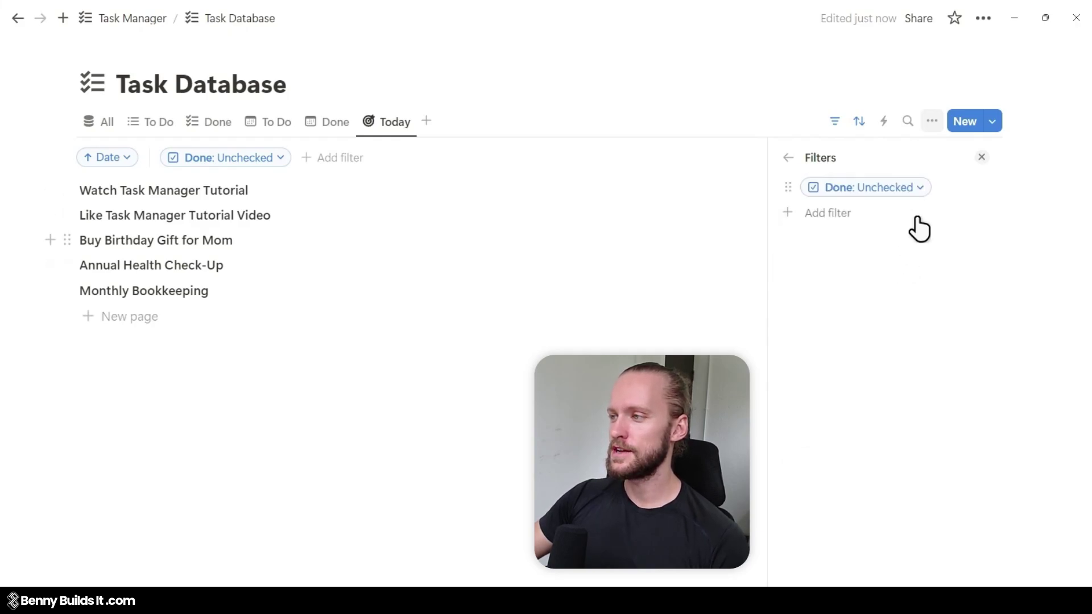
{"action": "left_click", "coordinate": [919, 191]}
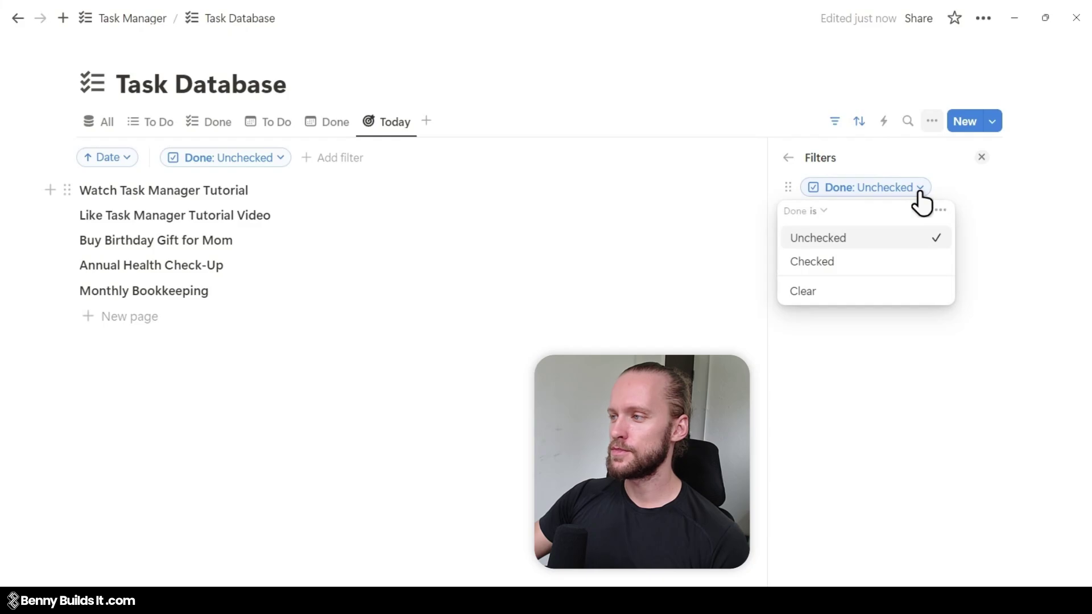
{"action": "left_click", "coordinate": [940, 212]}
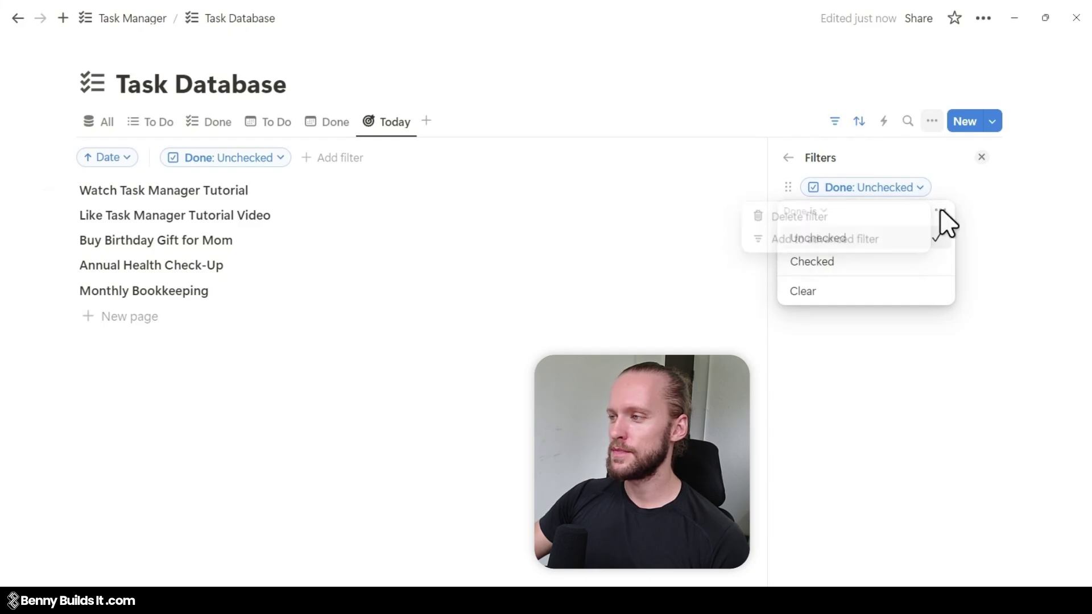
{"action": "left_click", "coordinate": [893, 239]}
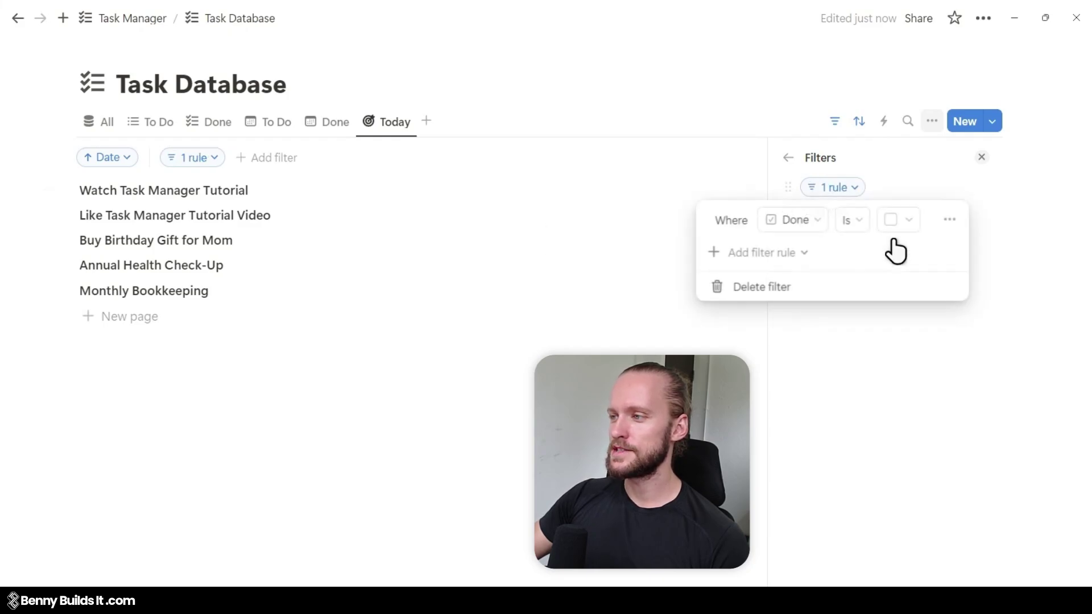
{"action": "left_click", "coordinate": [757, 257]}
{"action": "left_click", "coordinate": [761, 278]}
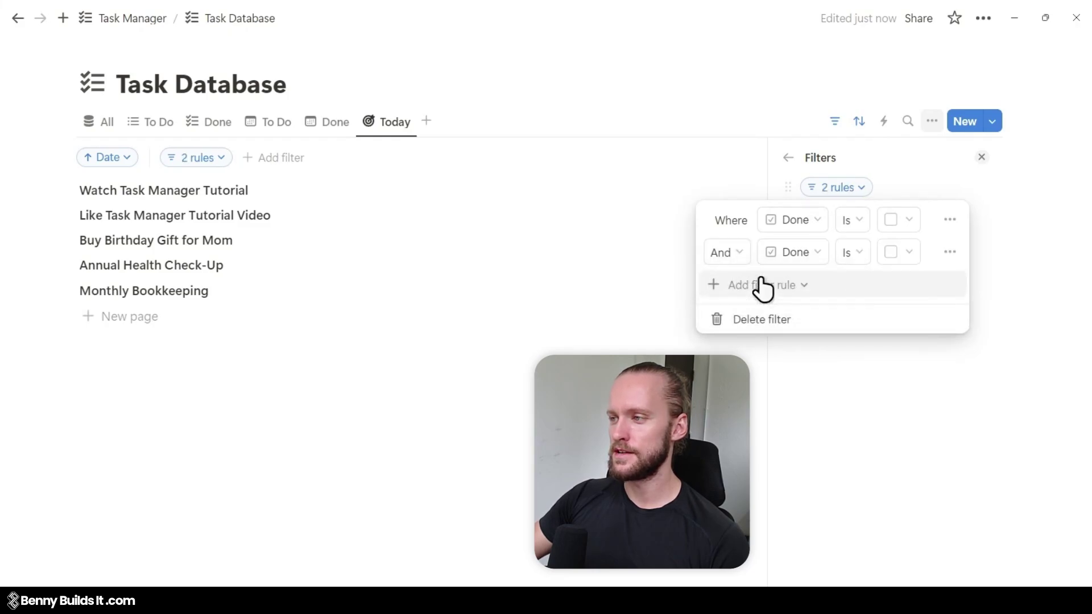
Step: Set the first filter rule to Date is on or before Today
{"action": "left_click", "coordinate": [818, 231]}
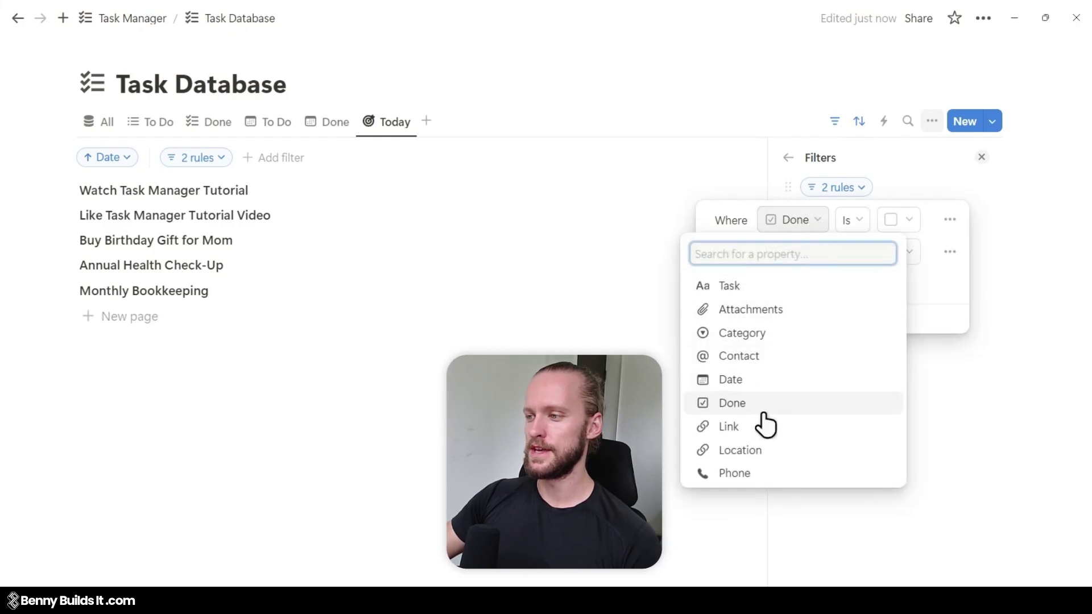
{"action": "left_click", "coordinate": [771, 380]}
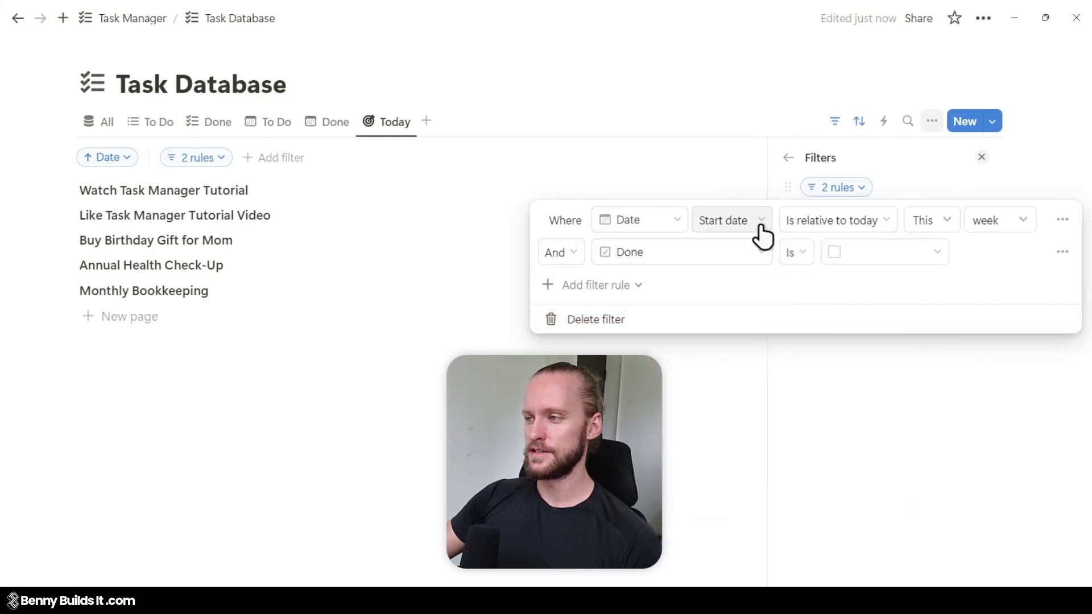
{"action": "left_click", "coordinate": [882, 234]}
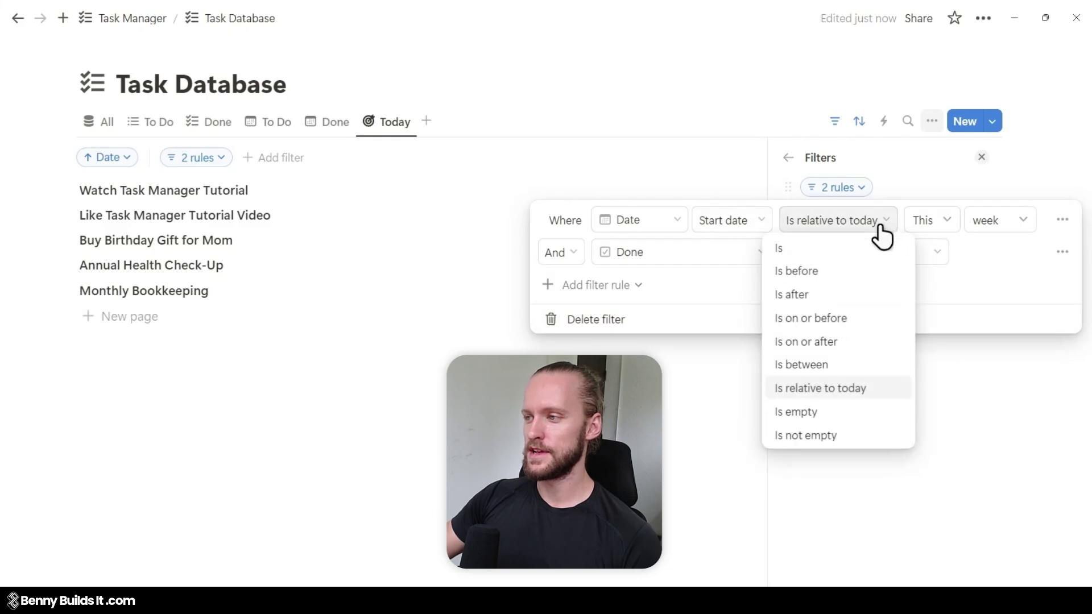
{"action": "left_click", "coordinate": [853, 325]}
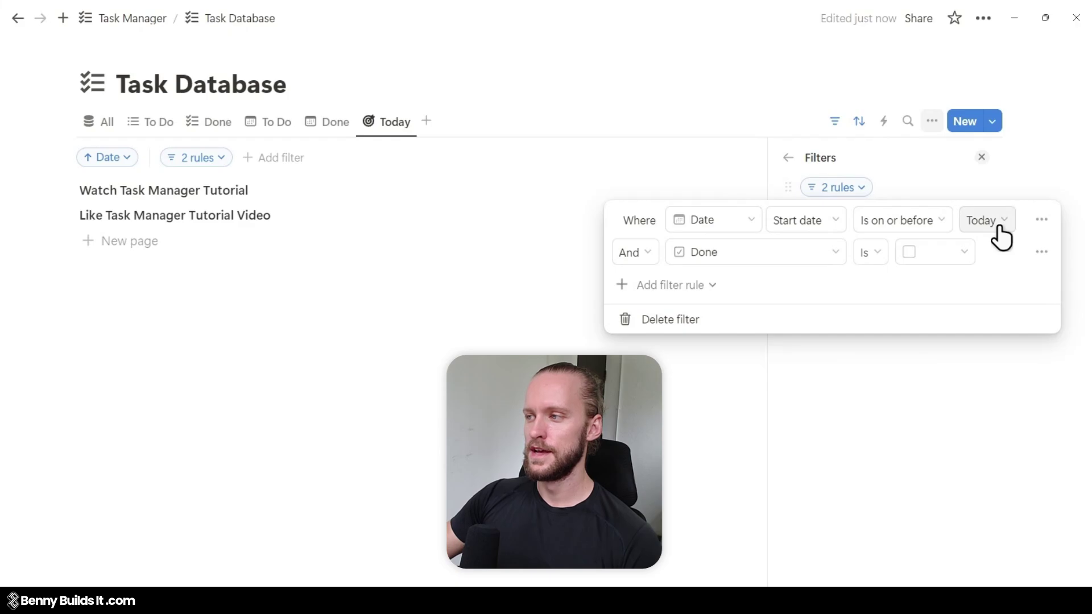
{"action": "left_click", "coordinate": [946, 185]}
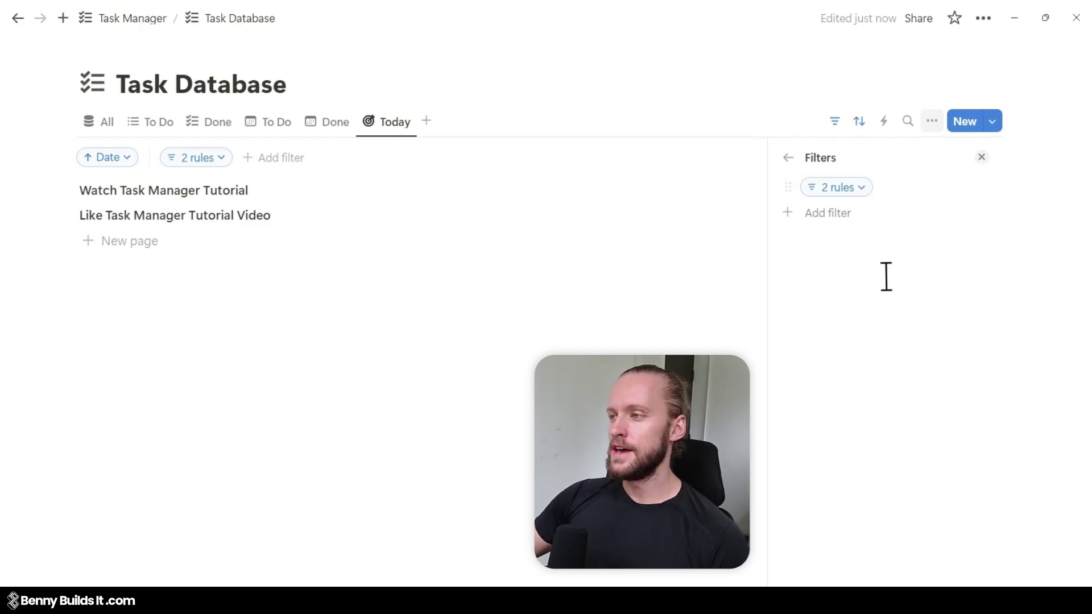
Step: Remove the Today view's Date ascending sort, close its settings, and hide the filter bar
{"action": "left_click", "coordinate": [788, 157]}
{"action": "left_click", "coordinate": [931, 293]}
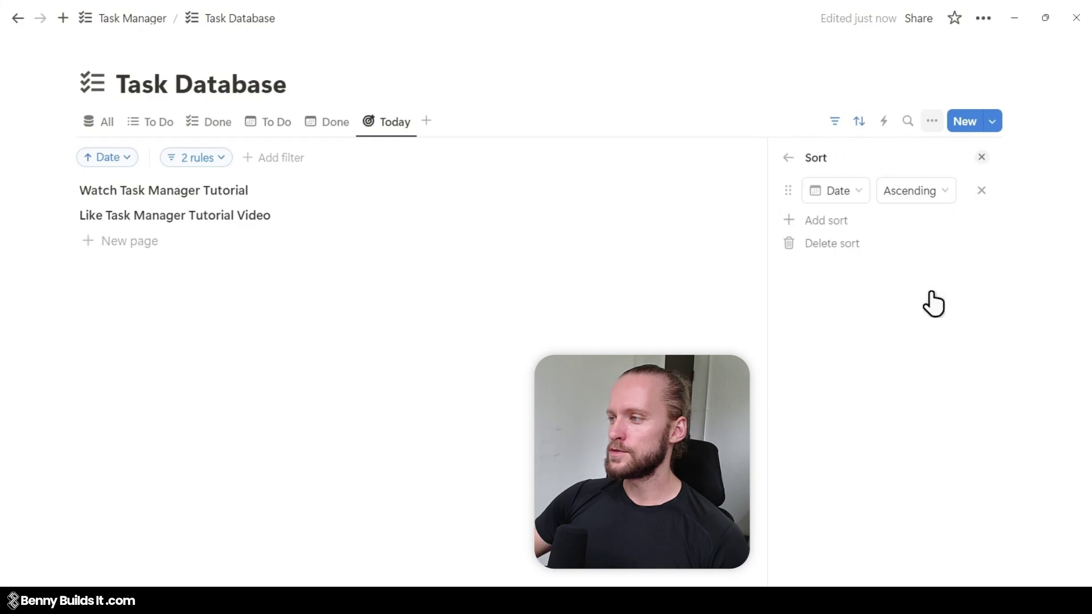
{"action": "left_click", "coordinate": [983, 191]}
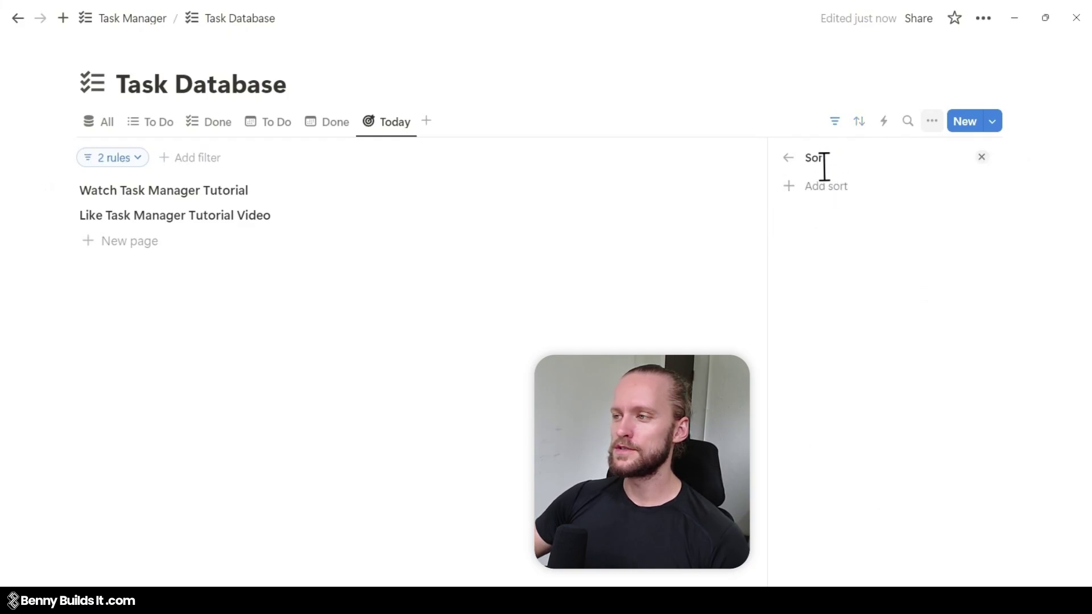
{"action": "left_click", "coordinate": [788, 158]}
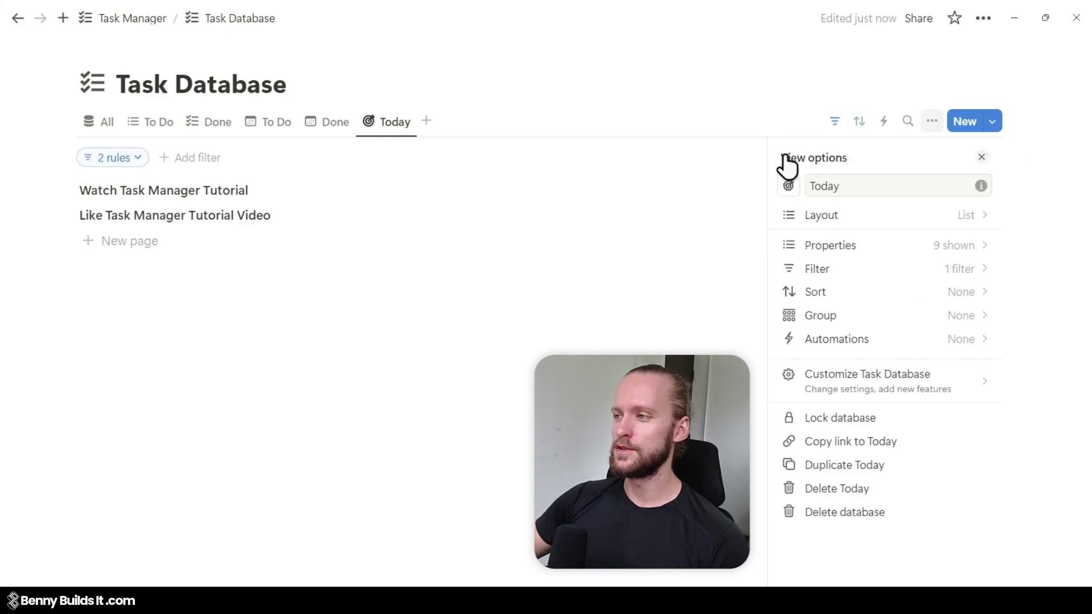
{"action": "left_click", "coordinate": [676, 109]}
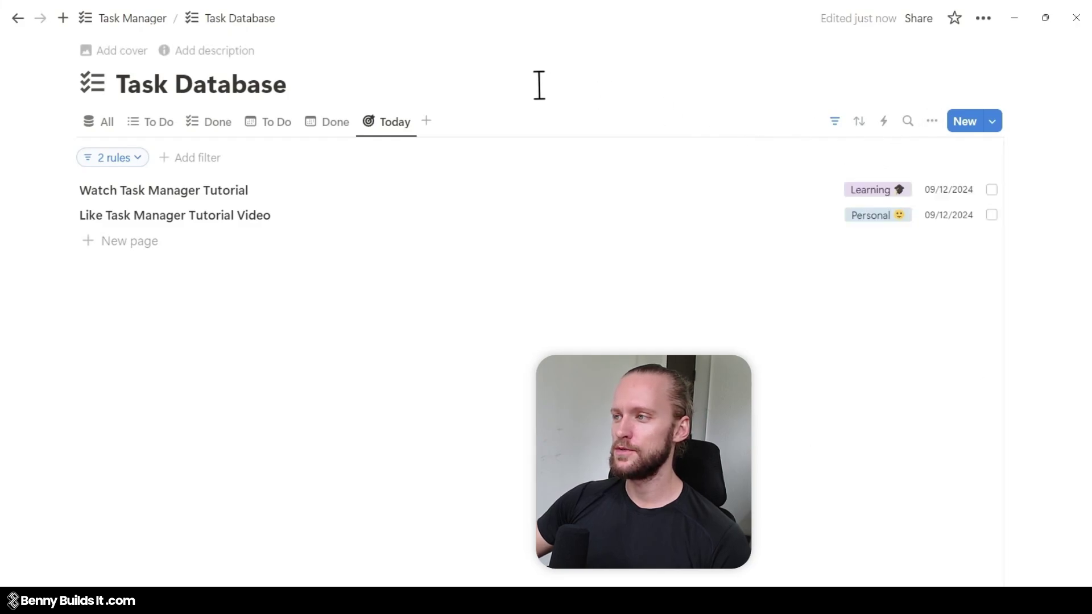
{"action": "left_click", "coordinate": [846, 123]}
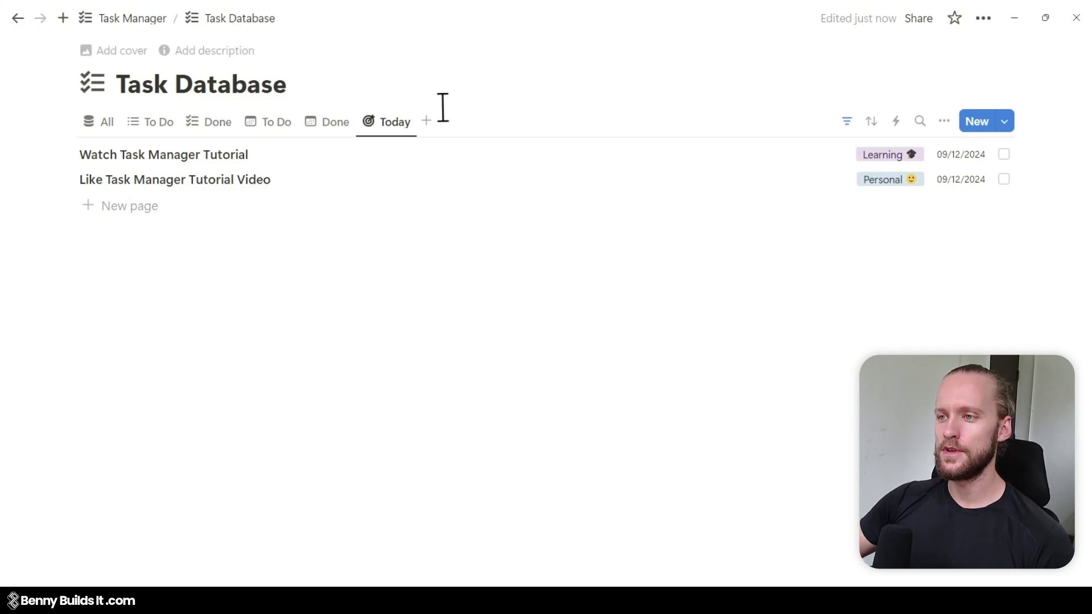
Step: Duplicate the Today view, rename the copy Tomorrow, and give it a calendar icon
{"action": "left_click", "coordinate": [399, 122]}
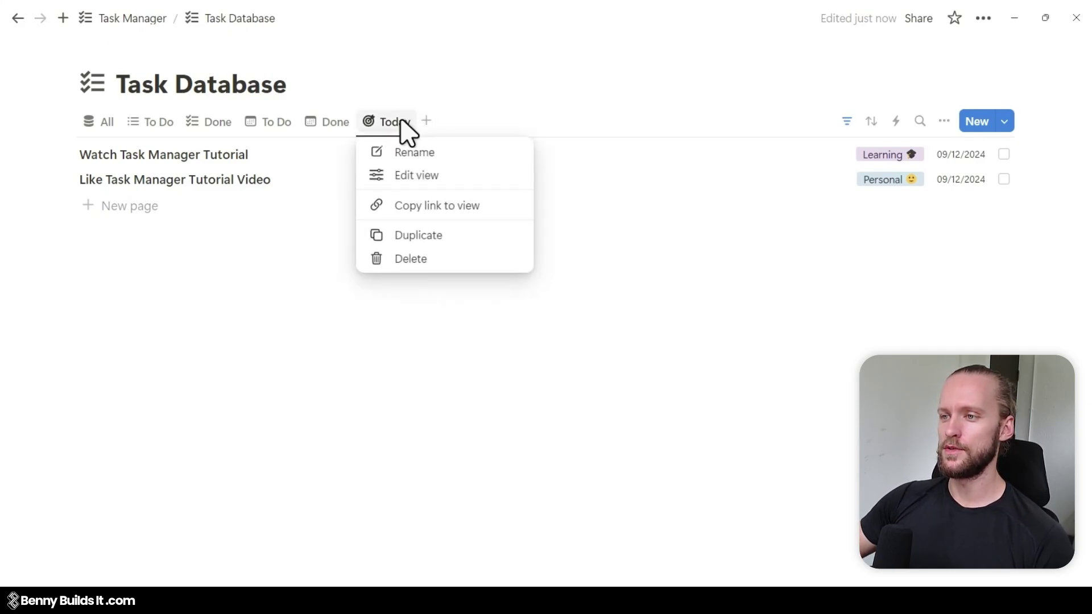
{"action": "left_click", "coordinate": [452, 233]}
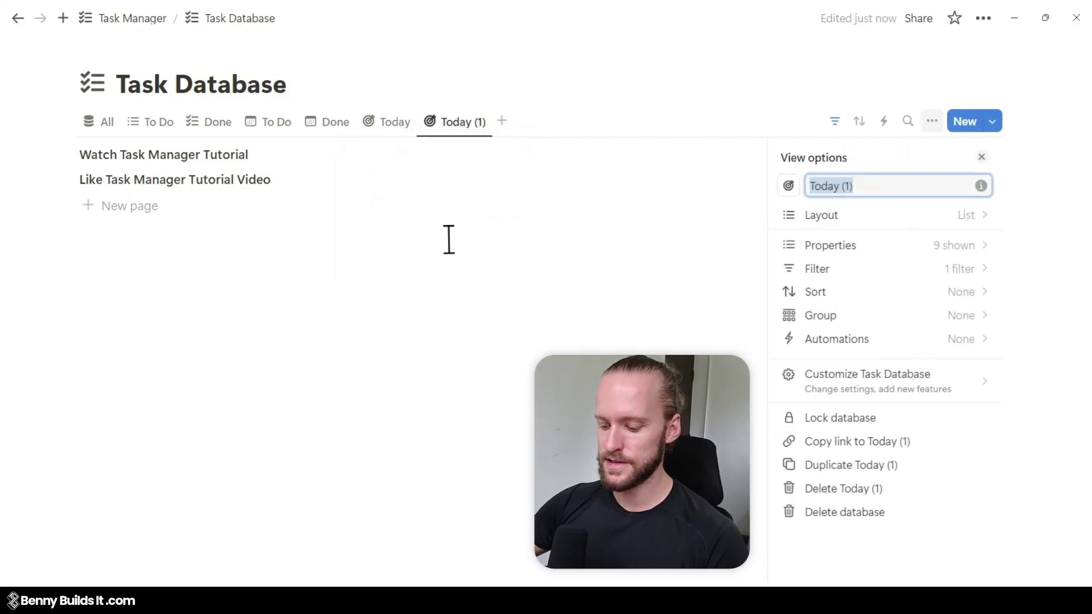
{"action": "type", "text": "Tomorrow"}
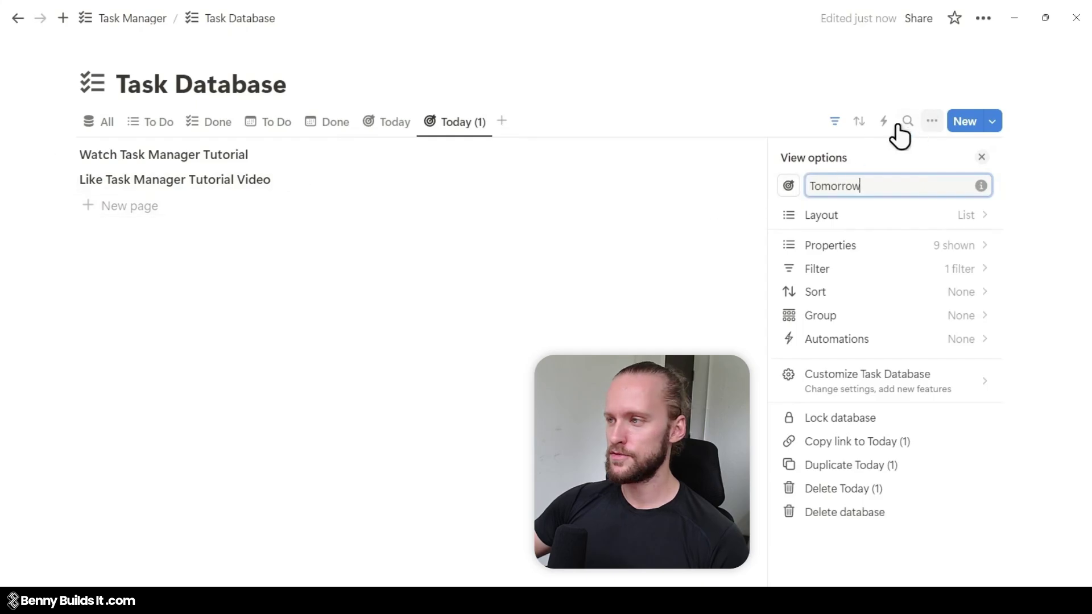
{"action": "left_click", "coordinate": [788, 189]}
{"action": "type", "text": "calen"}
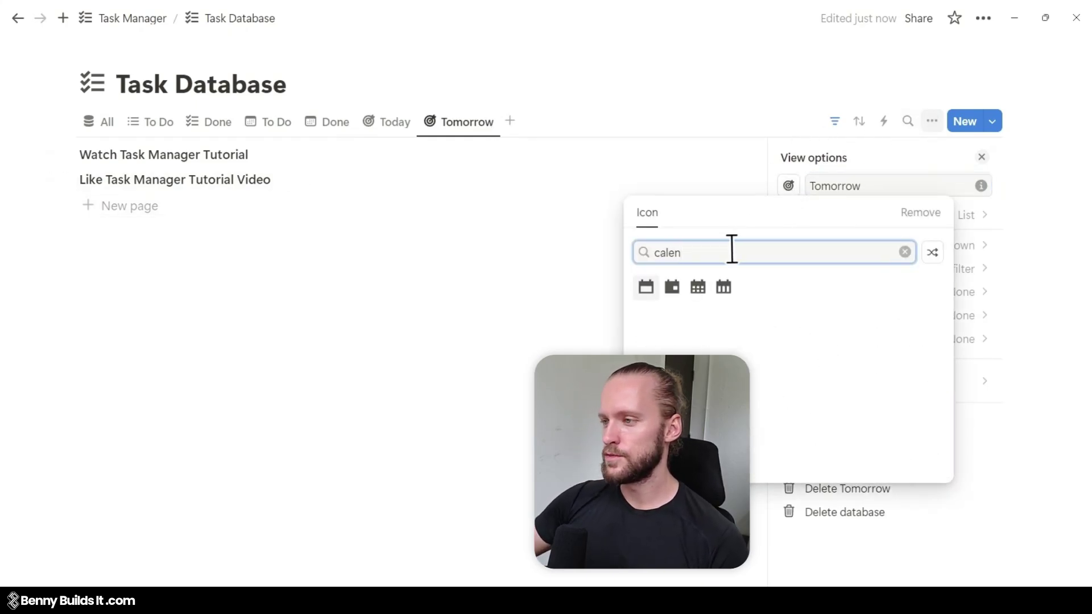
{"action": "left_click", "coordinate": [676, 289]}
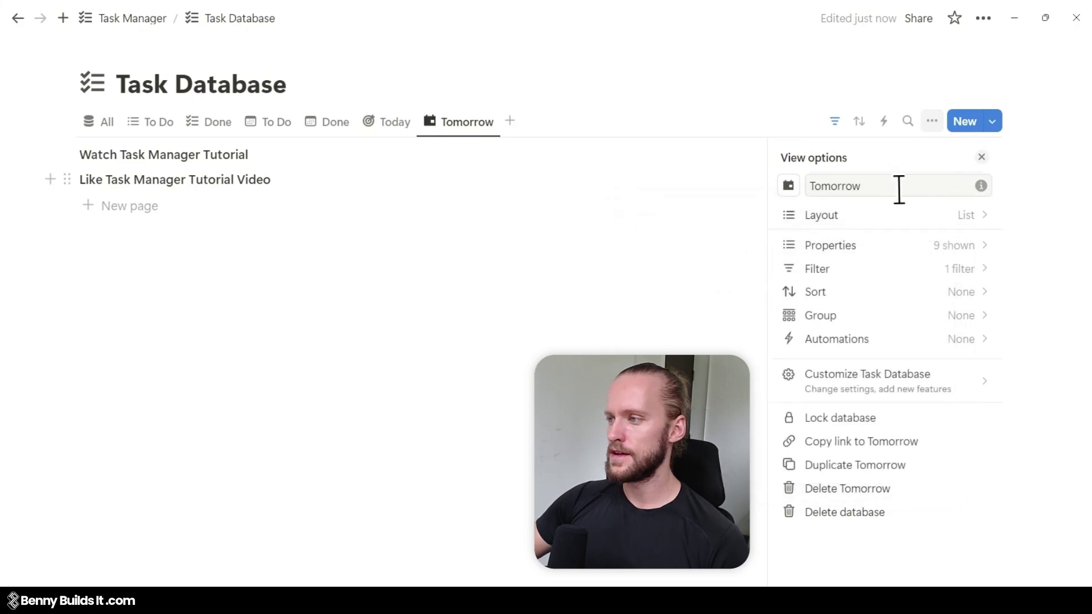
Step: Change the Tomorrow view's date rule from 'Is on or before Today' to 'Is Tomorrow'
{"action": "left_click", "coordinate": [895, 270]}
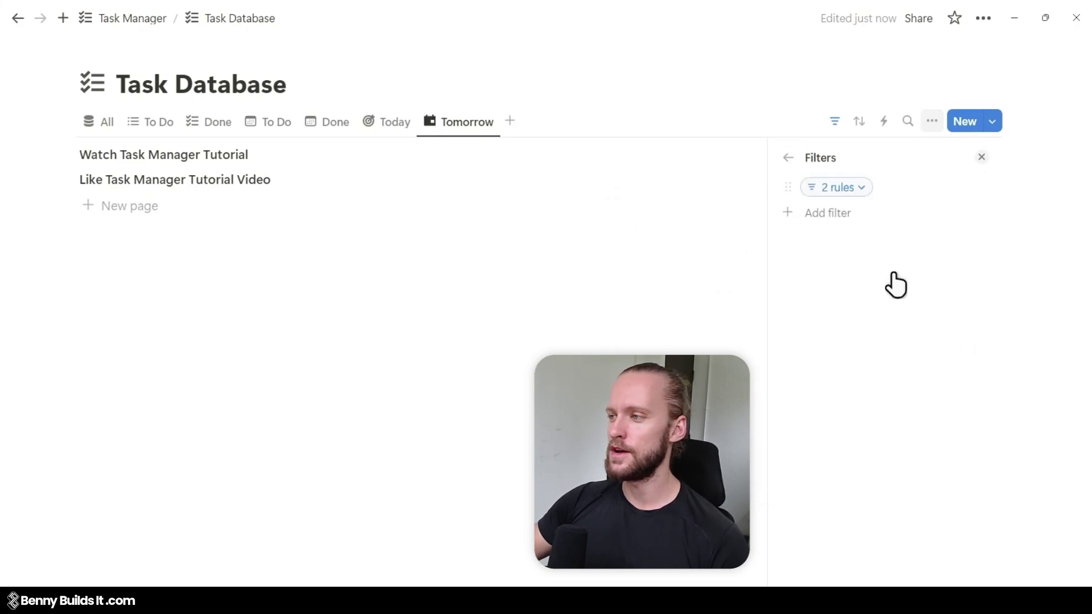
{"action": "left_click", "coordinate": [862, 190]}
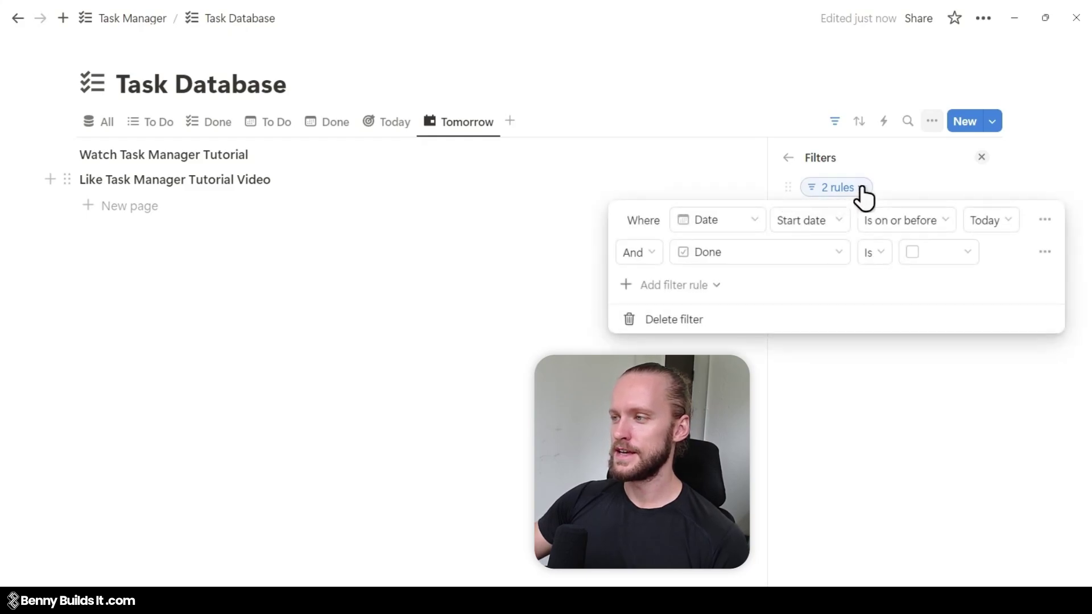
{"action": "left_click", "coordinate": [946, 227]}
{"action": "left_click", "coordinate": [856, 250]}
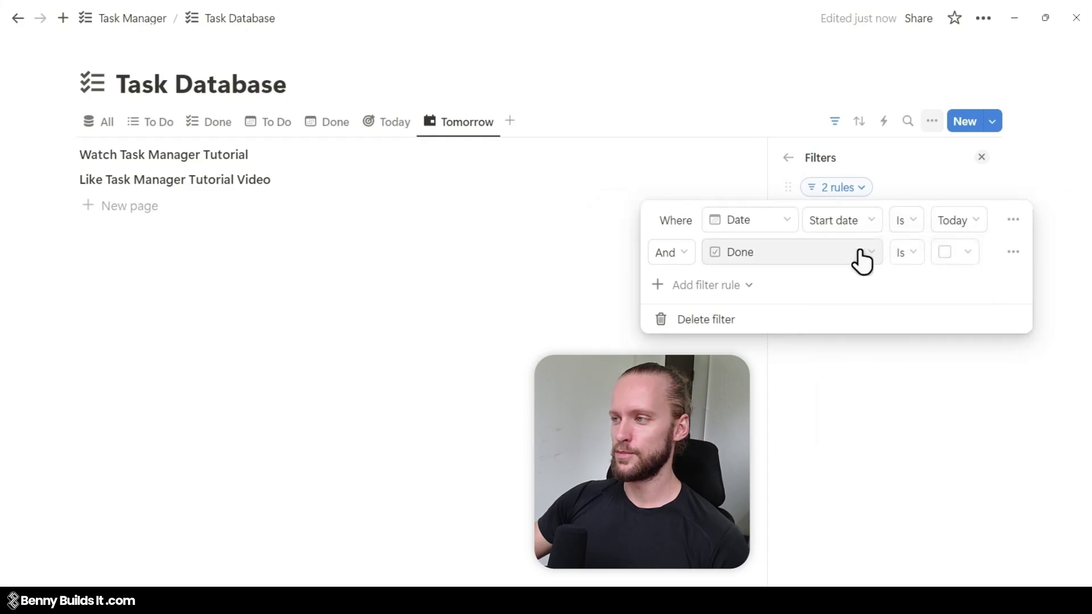
{"action": "left_click", "coordinate": [957, 227]}
{"action": "left_click", "coordinate": [933, 270]}
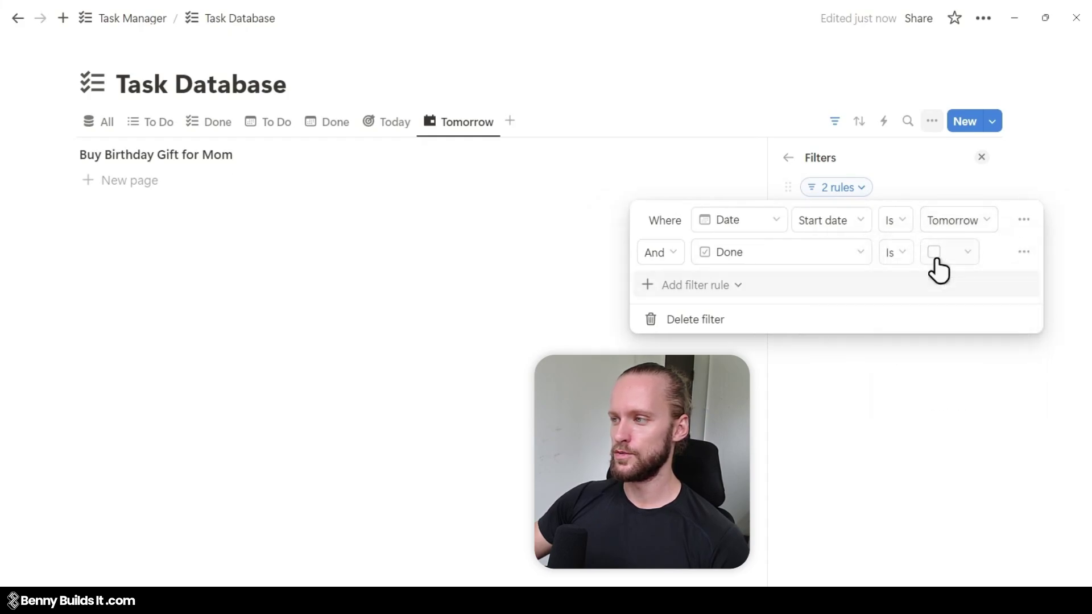
{"action": "left_click", "coordinate": [900, 380]}
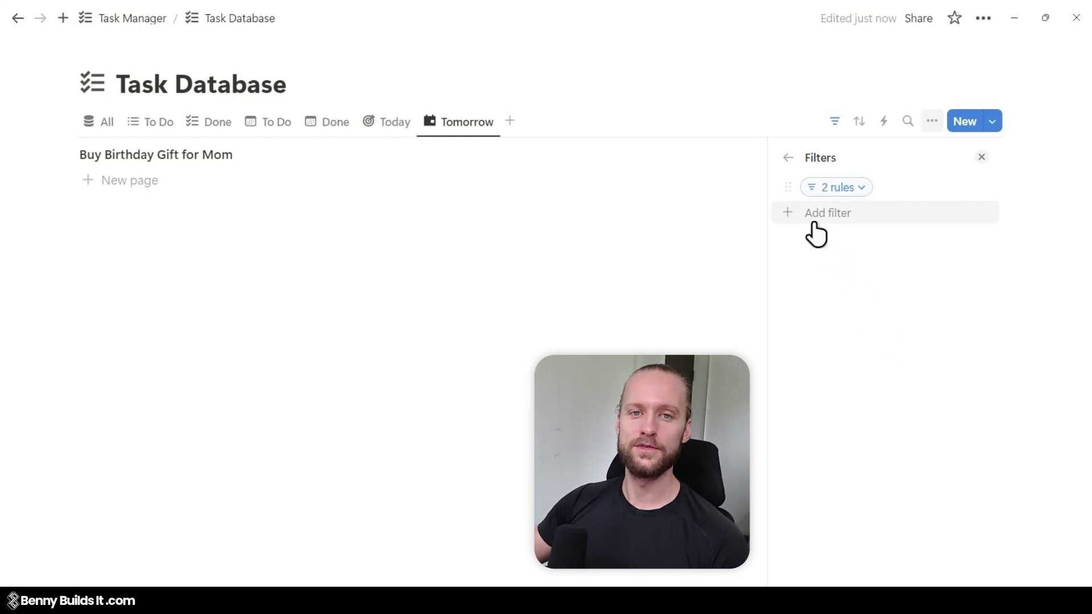
{"action": "left_click", "coordinate": [787, 158]}
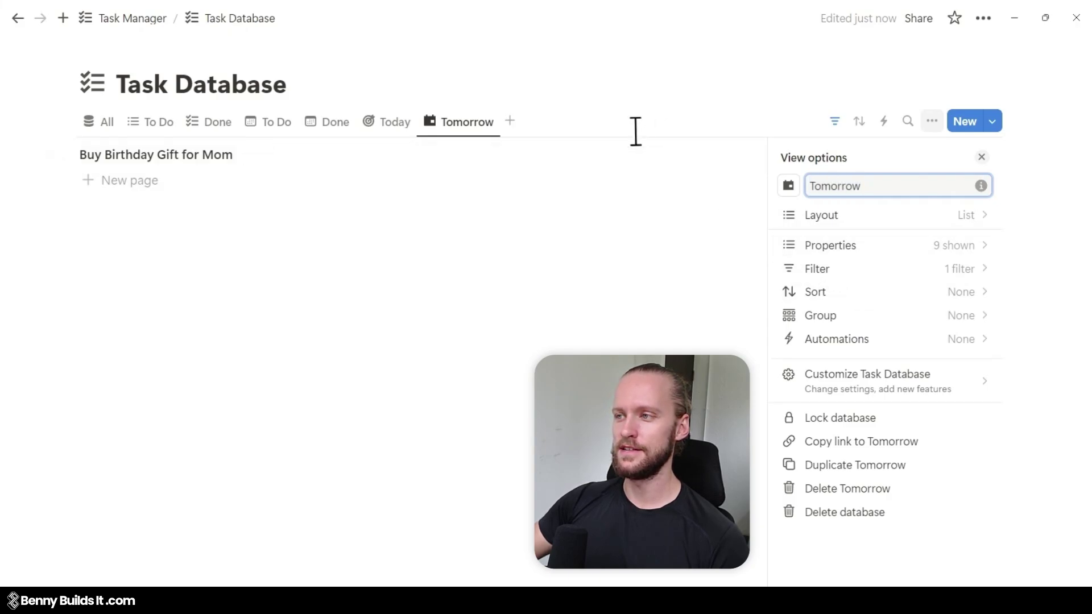
{"action": "left_click", "coordinate": [503, 287]}
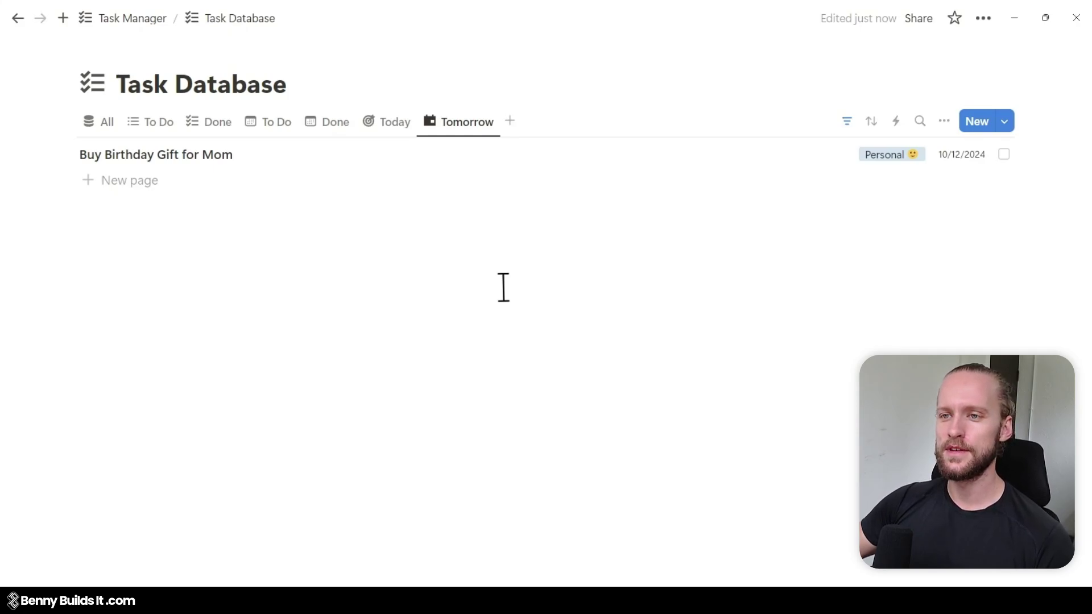
Step: Reorder view tabs: Today, Tomorrow, calendar To Do and Done, list To Do, checklist Done, then All
{"action": "left_click_drag", "start_coordinate": [377, 126], "coordinate": [110, 134]}
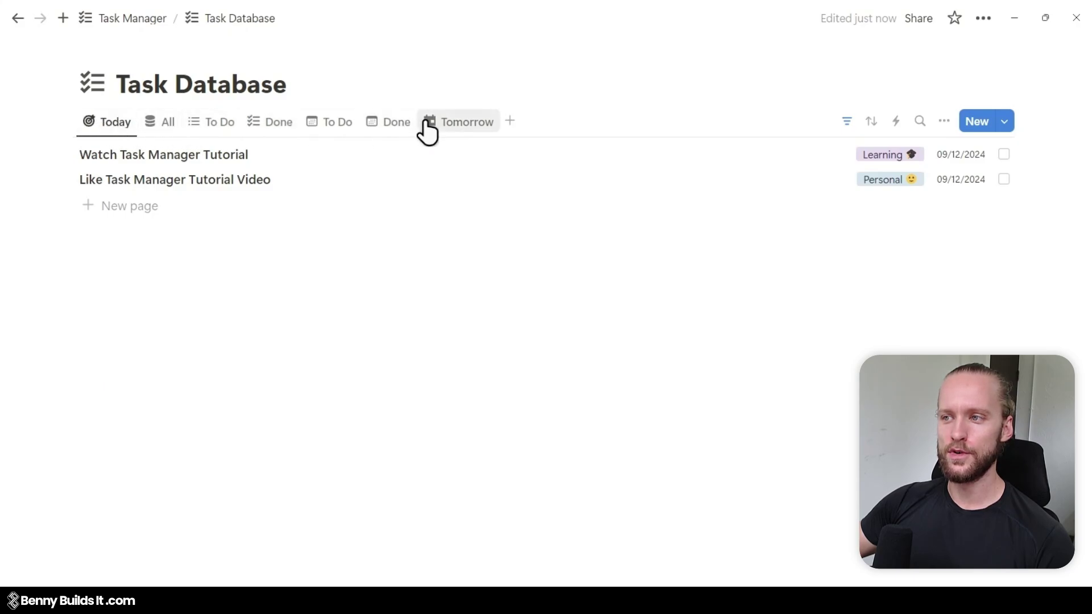
{"action": "left_click_drag", "start_coordinate": [424, 129], "coordinate": [190, 127]}
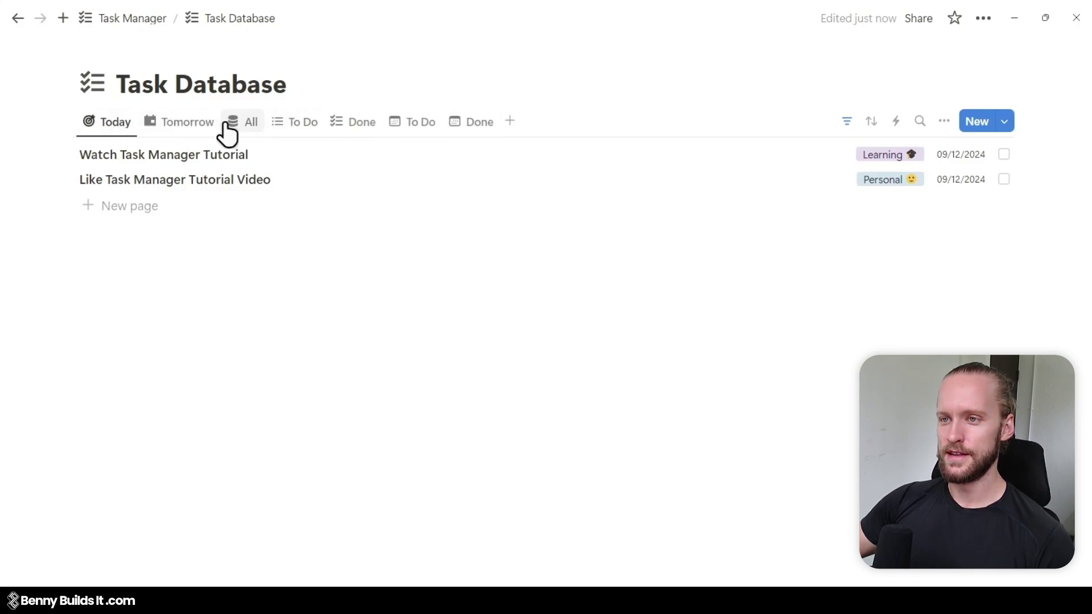
{"action": "left_click_drag", "start_coordinate": [402, 126], "coordinate": [256, 129]}
{"action": "left_click_drag", "start_coordinate": [477, 125], "coordinate": [319, 125]}
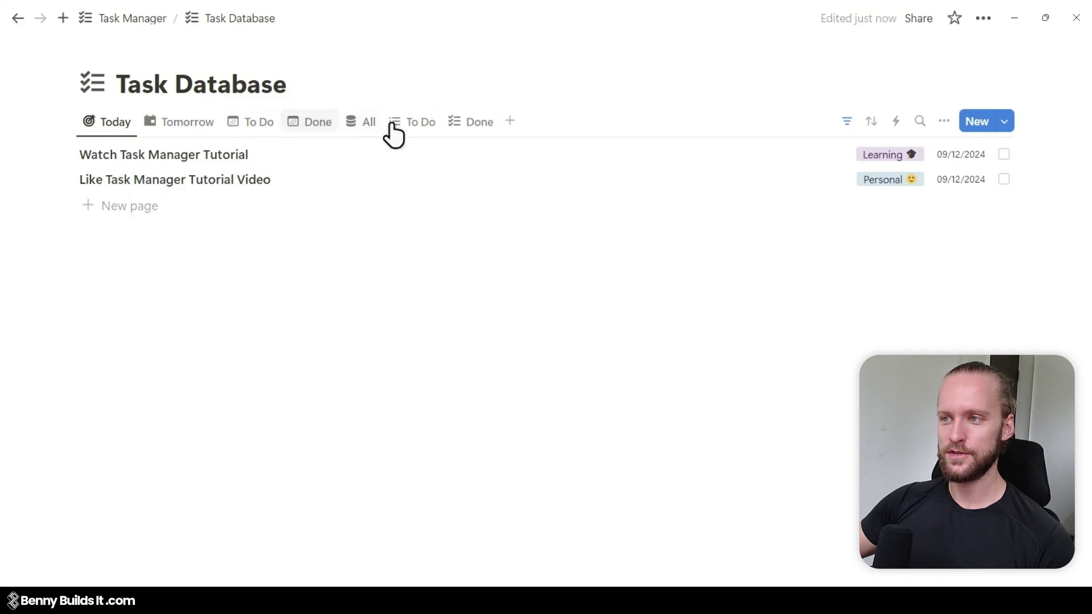
{"action": "left_click_drag", "start_coordinate": [427, 132], "coordinate": [357, 129]}
{"action": "left_click_drag", "start_coordinate": [466, 131], "coordinate": [434, 130]}
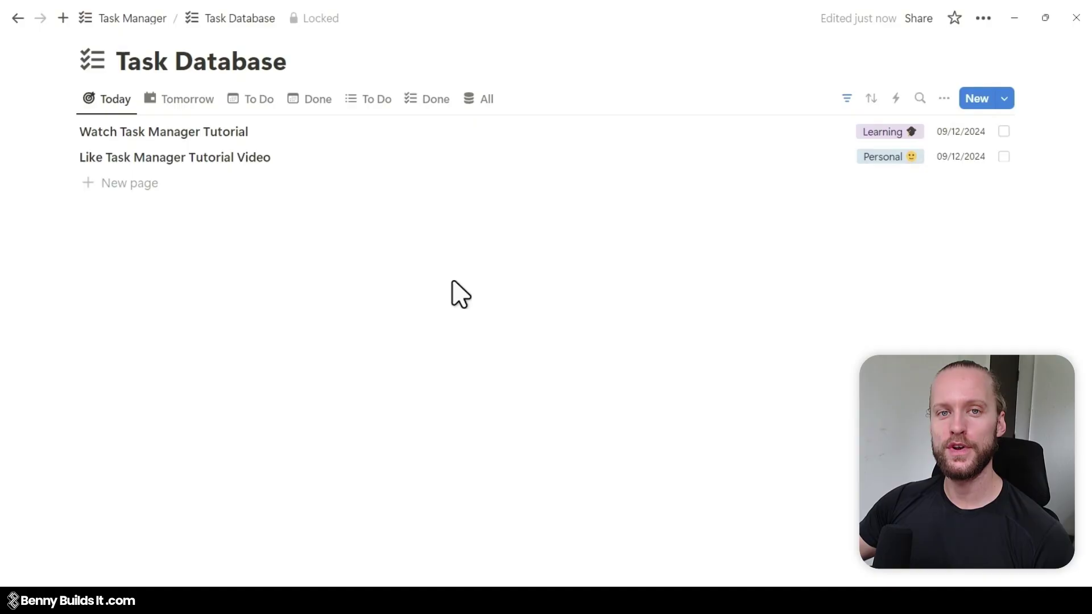
Step: Back on Task Manager, add a callout below Content with an Upcoming heading
{"action": "left_click", "coordinate": [136, 20]}
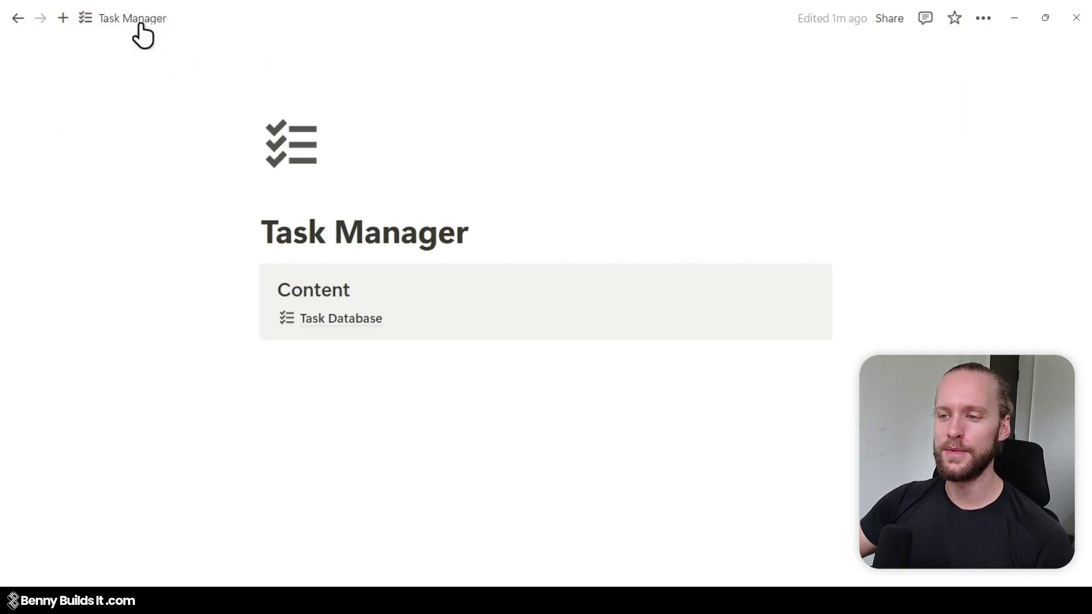
{"action": "left_click", "coordinate": [275, 354]}
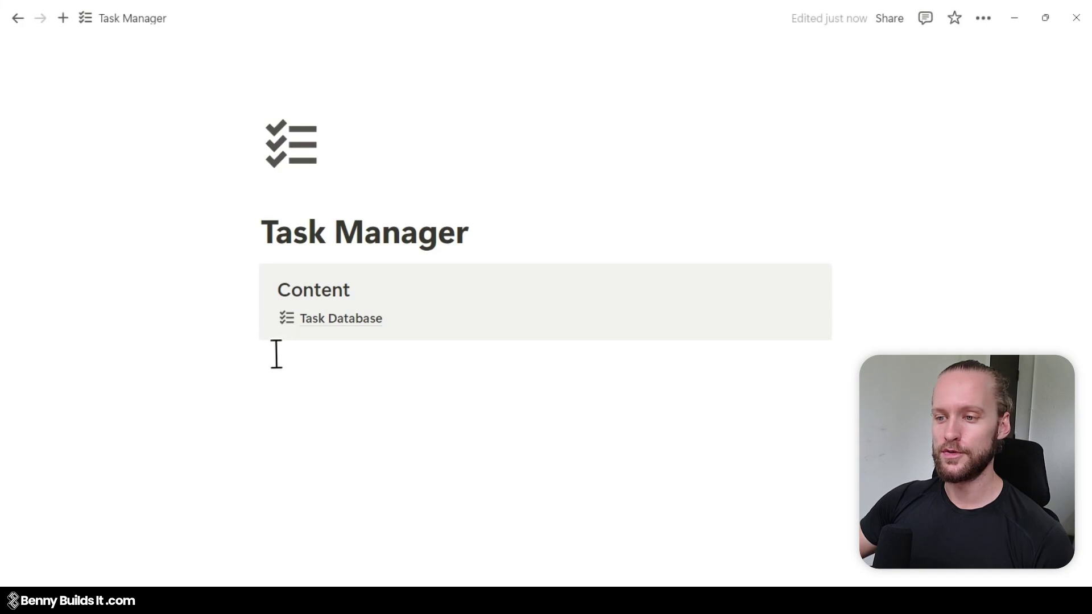
{"action": "type", "text": "/call"}
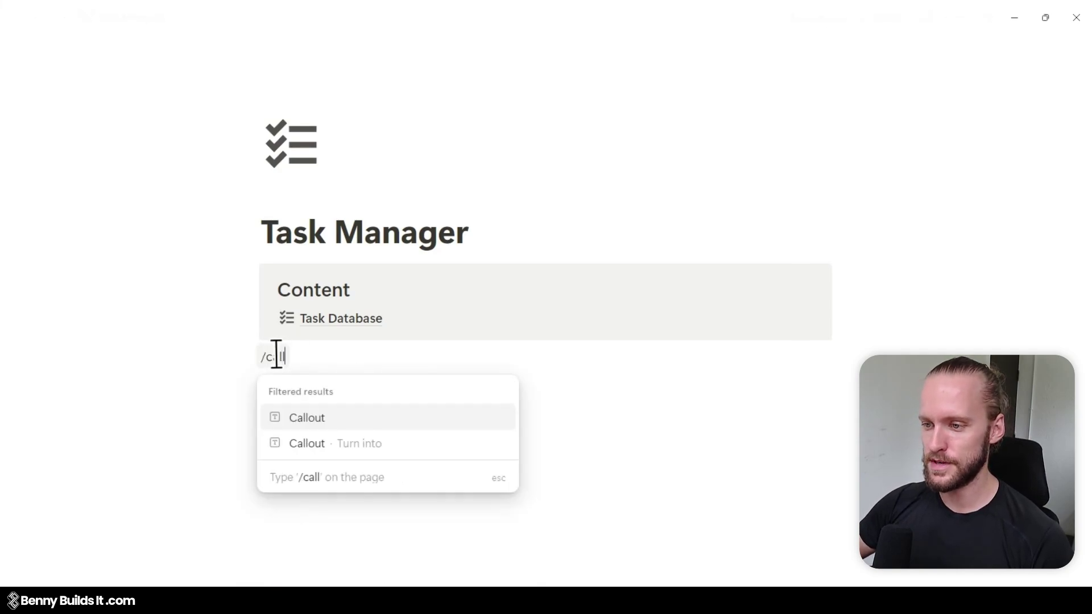
{"action": "key", "text": "Return"}
{"action": "type", "text": "##"}
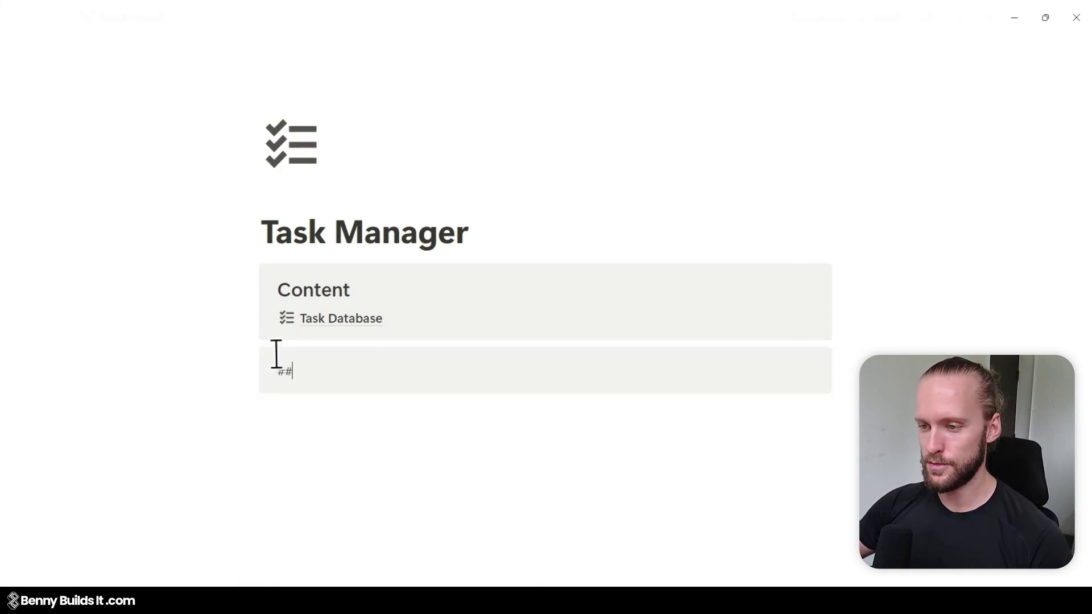
{"action": "type", "text": " Upc"}
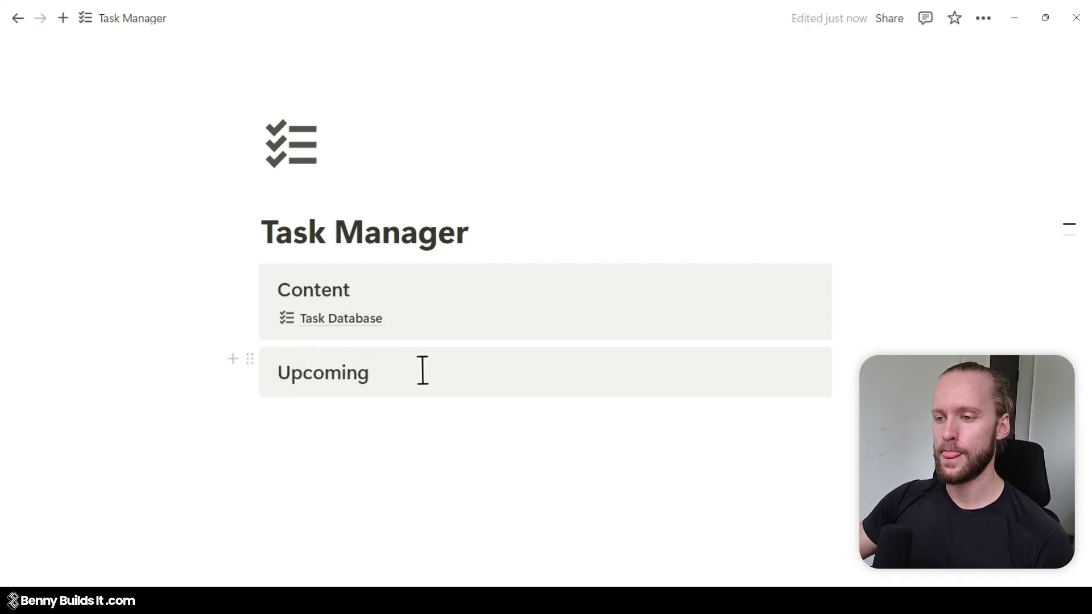
Step: Duplicate the Upcoming callout and rename the copy to Calendar
{"action": "left_click", "coordinate": [251, 362]}
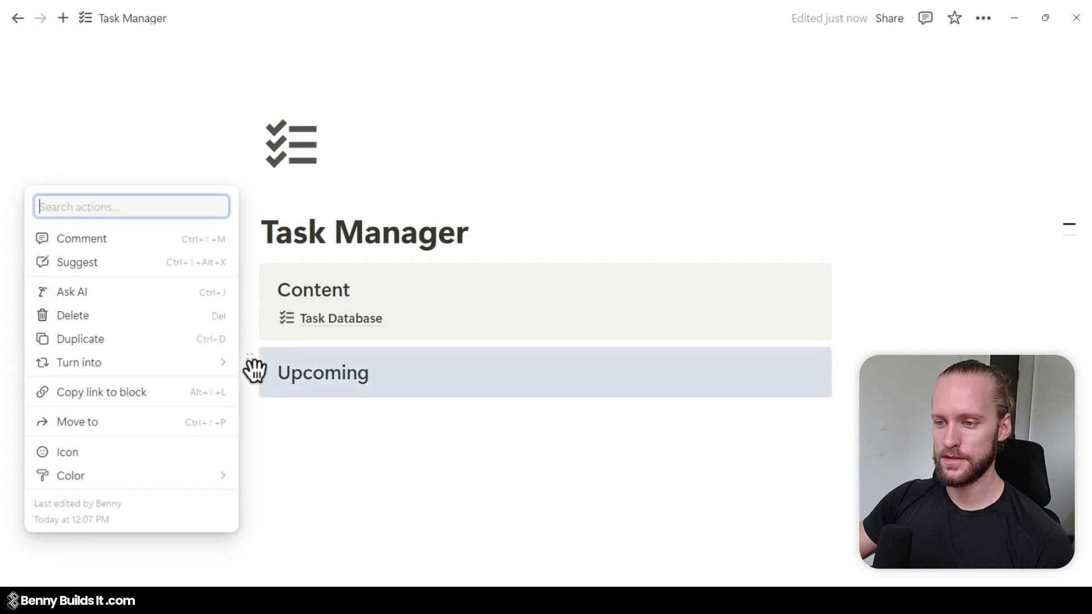
{"action": "key", "text": "ctrl+d"}
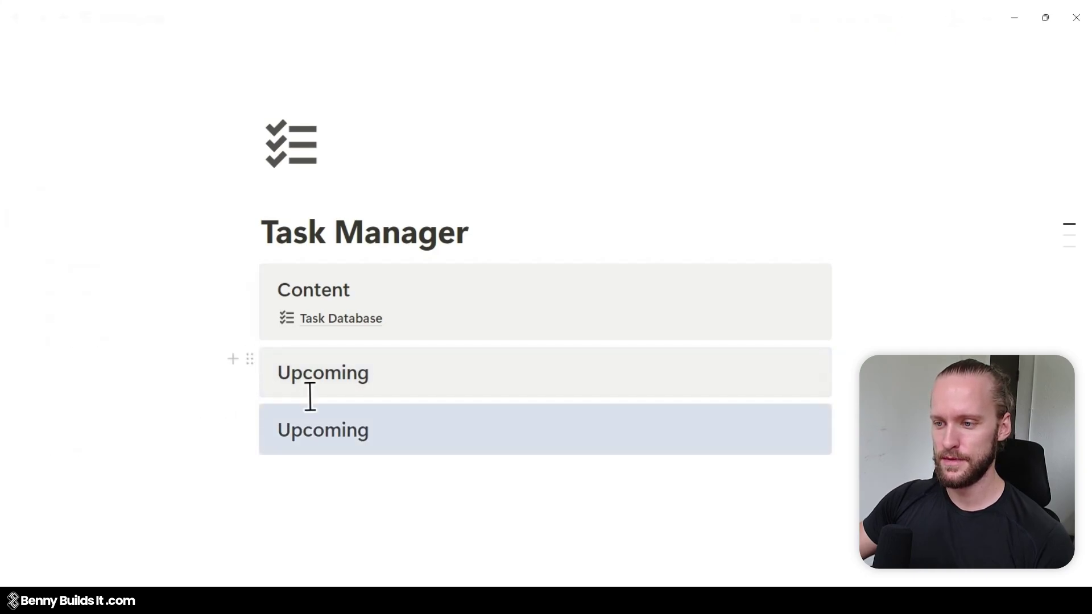
{"action": "left_click", "coordinate": [397, 433]}
{"action": "key", "text": "ctrl+BackSpace"}
{"action": "type", "text": "Calendar"}
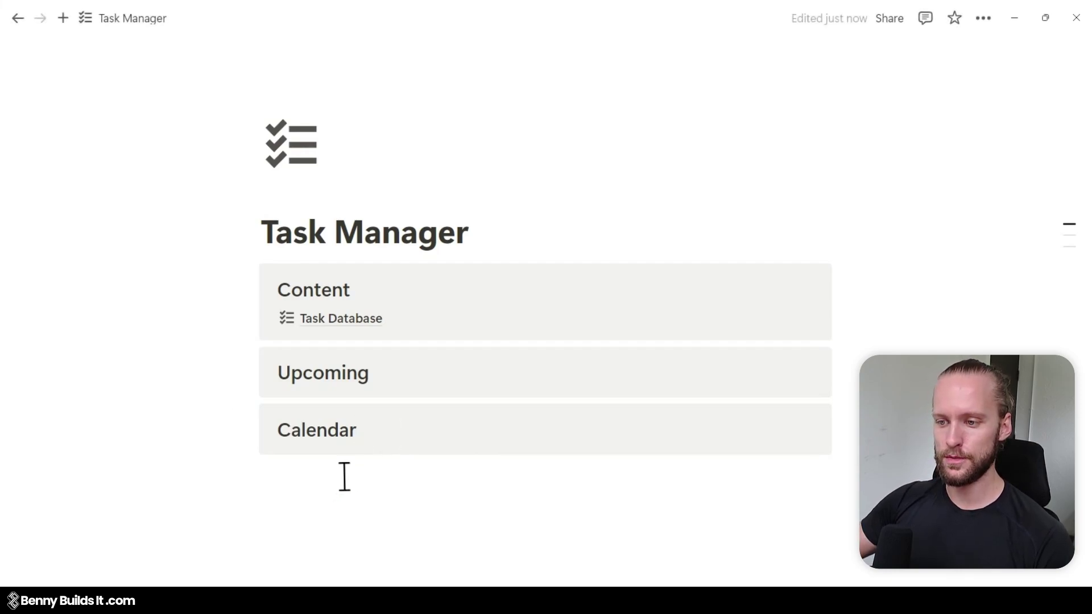
Step: Add an empty fourth callout below Calendar and type /toggle in it
{"action": "left_click", "coordinate": [344, 477]}
{"action": "type", "text": "/call"}
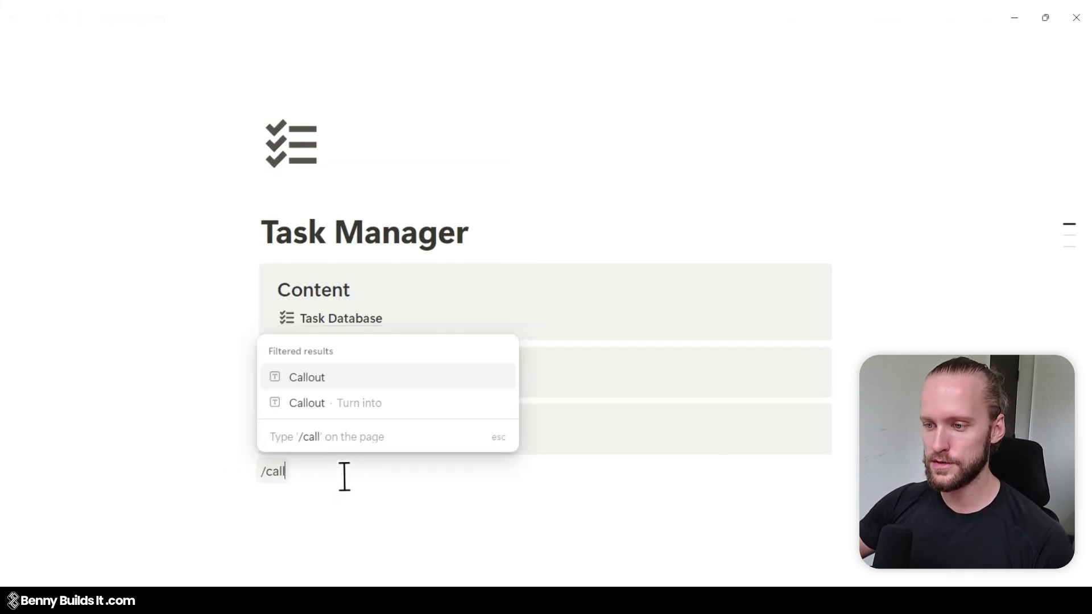
{"action": "key", "text": "Return"}
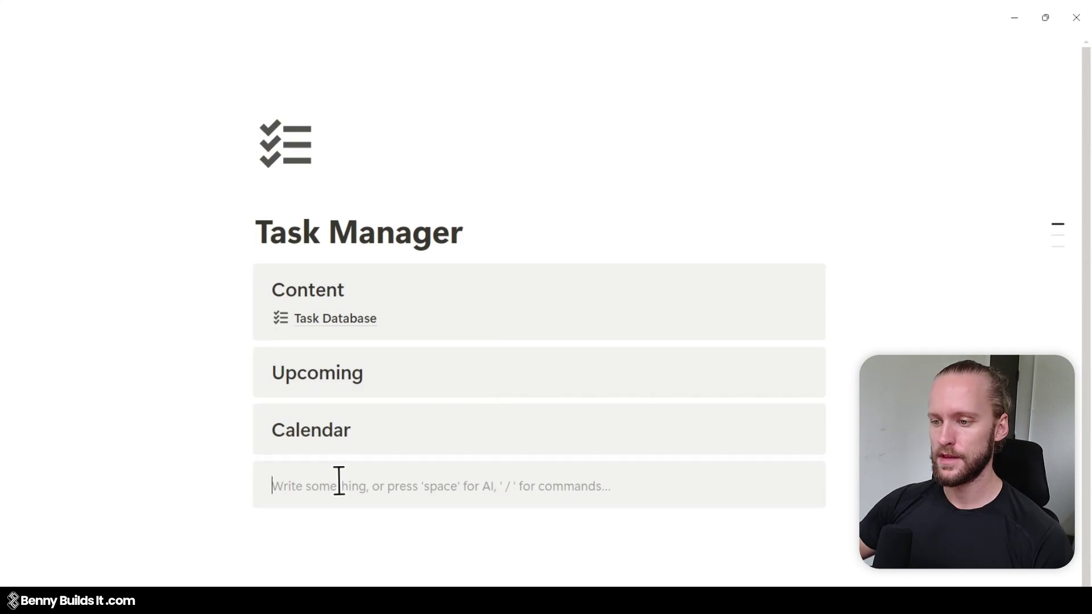
{"action": "type", "text": "/toggle"}
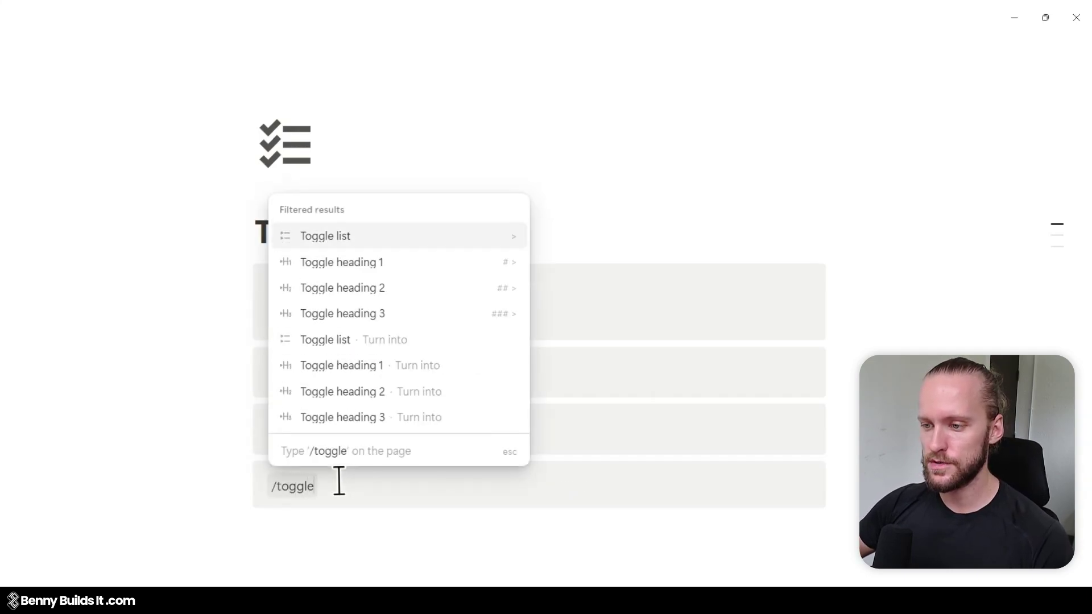
Step: Make the empty callout a Toggle heading 2 named 'All Tasks' and add a divider below it
{"action": "left_click", "coordinate": [416, 289]}
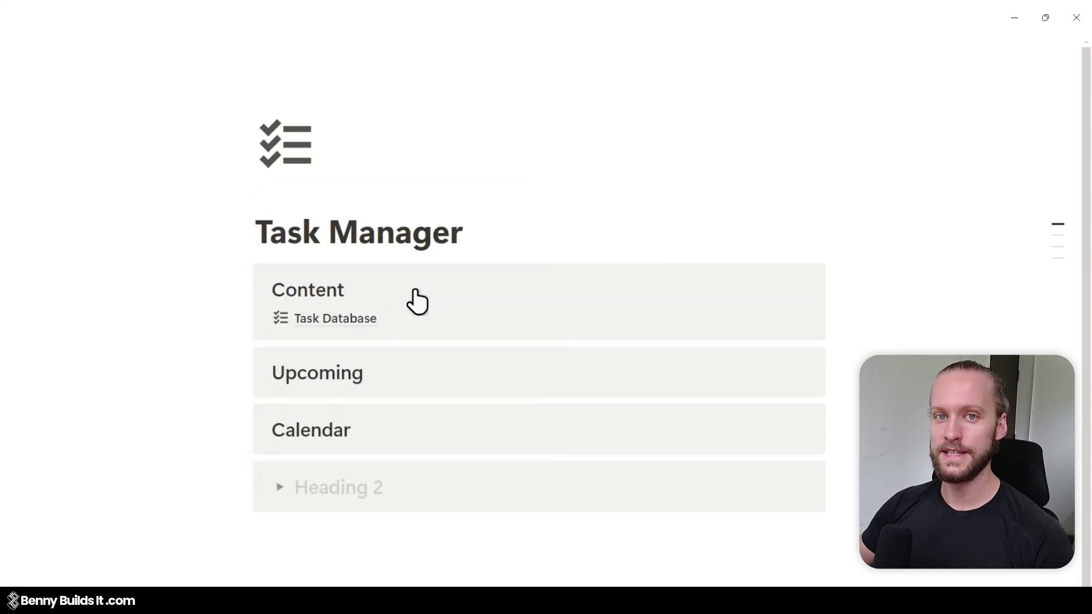
{"action": "type", "text": "All Tas"}
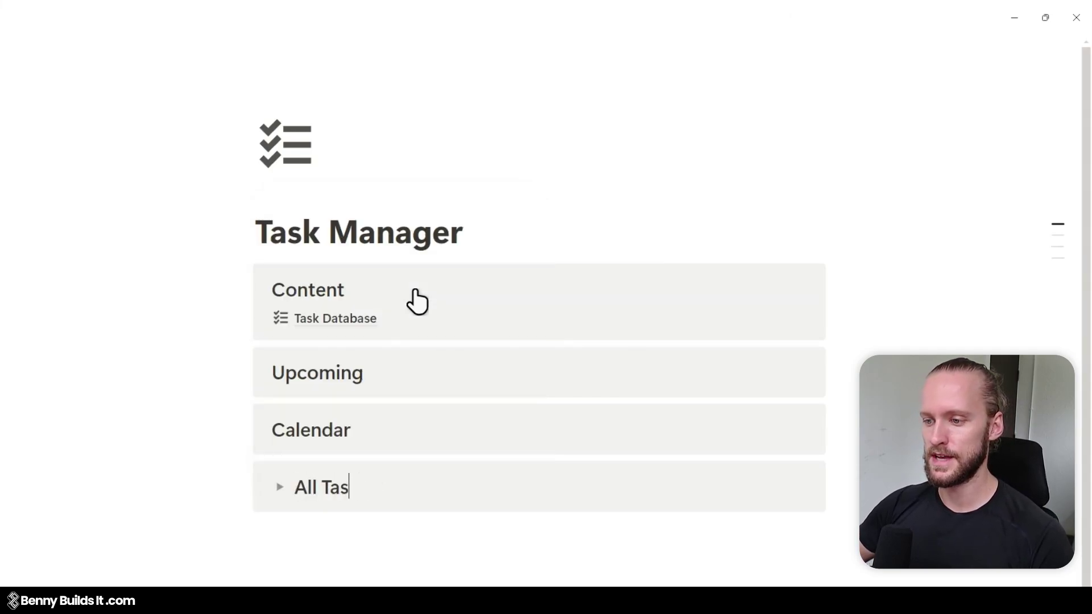
{"action": "type", "text": "ks"}
{"action": "scroll", "coordinate": [319, 470], "scroll_direction": "down", "scroll_amount": 1}
{"action": "left_click", "coordinate": [321, 471]}
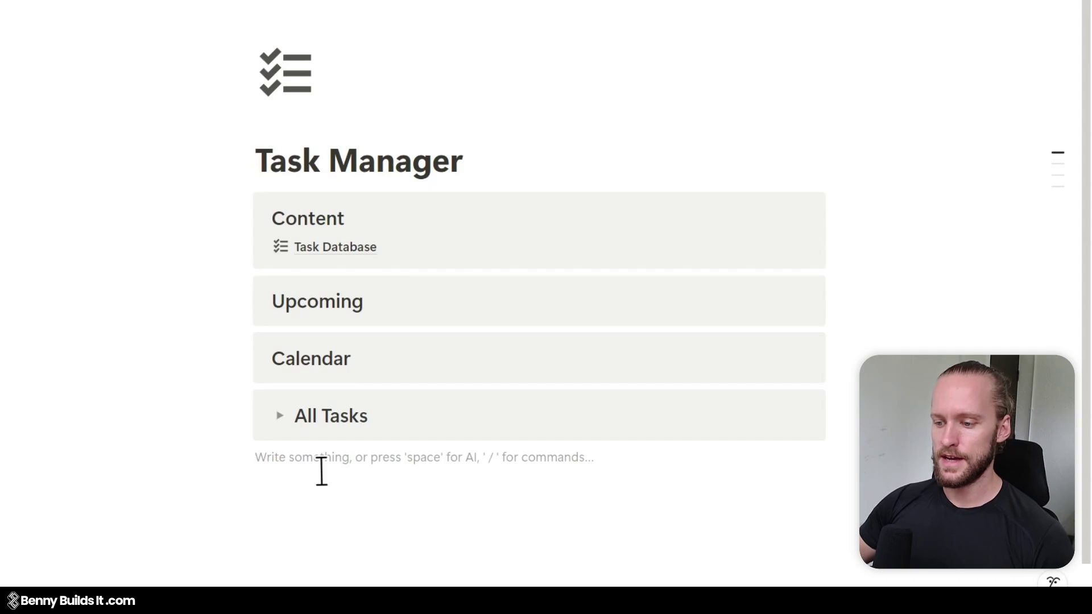
{"action": "key", "text": "Return"}
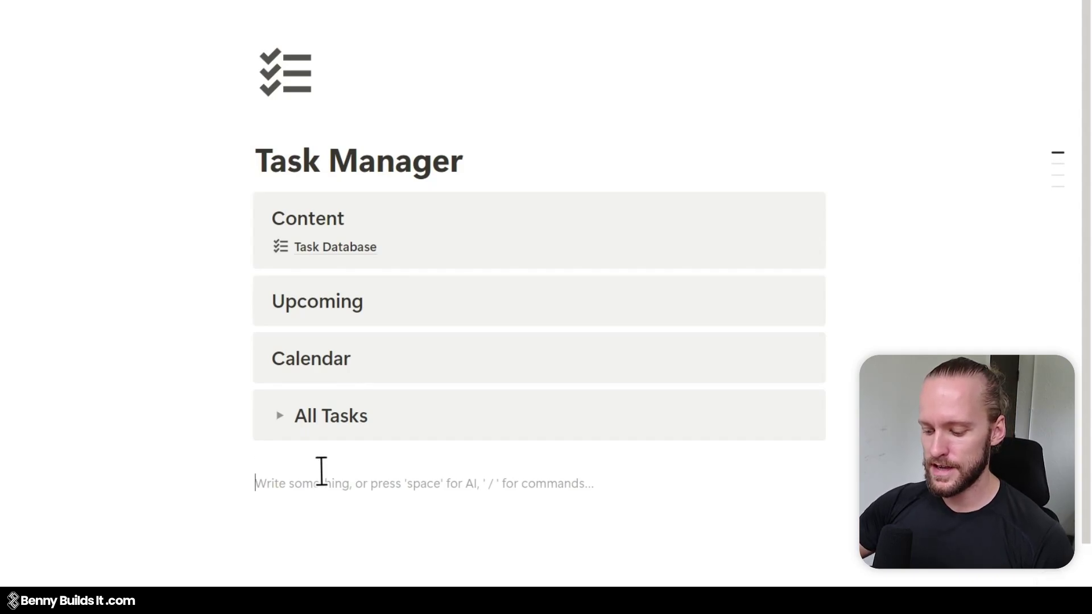
{"action": "type", "text": "/div"}
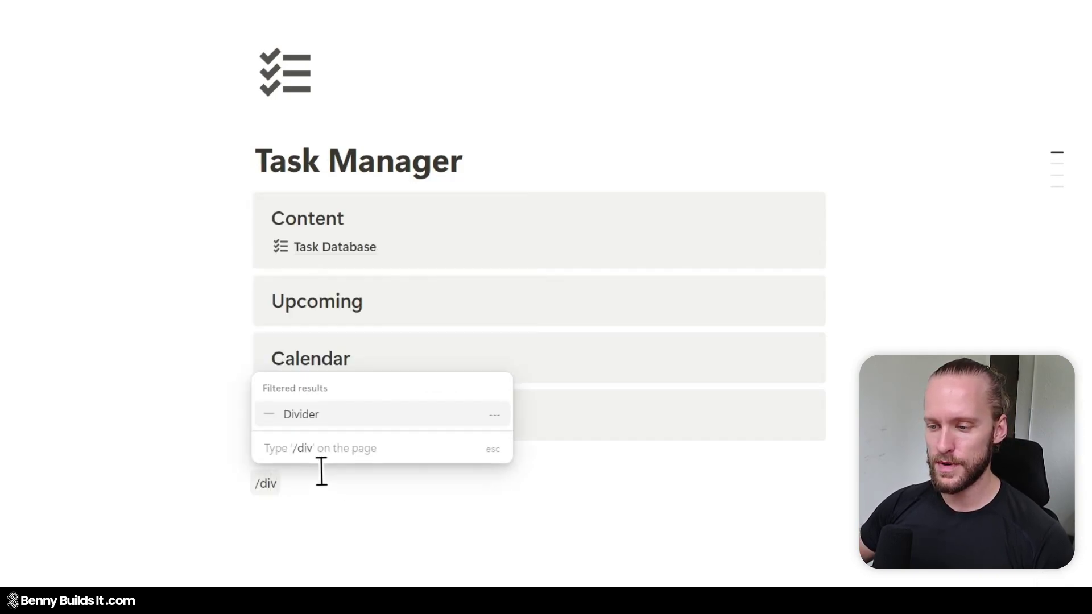
{"action": "left_click", "coordinate": [358, 416]}
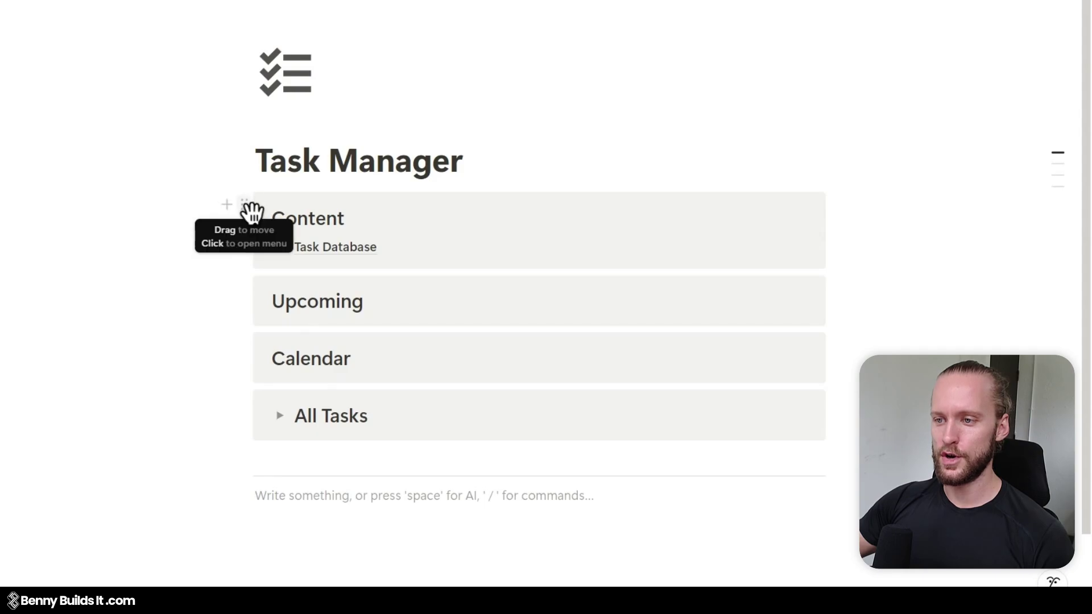
Step: Move Content below the divider and add blank spacer lines between Upcoming, Calendar and All Tasks
{"action": "left_click_drag", "start_coordinate": [250, 213], "coordinate": [305, 521]}
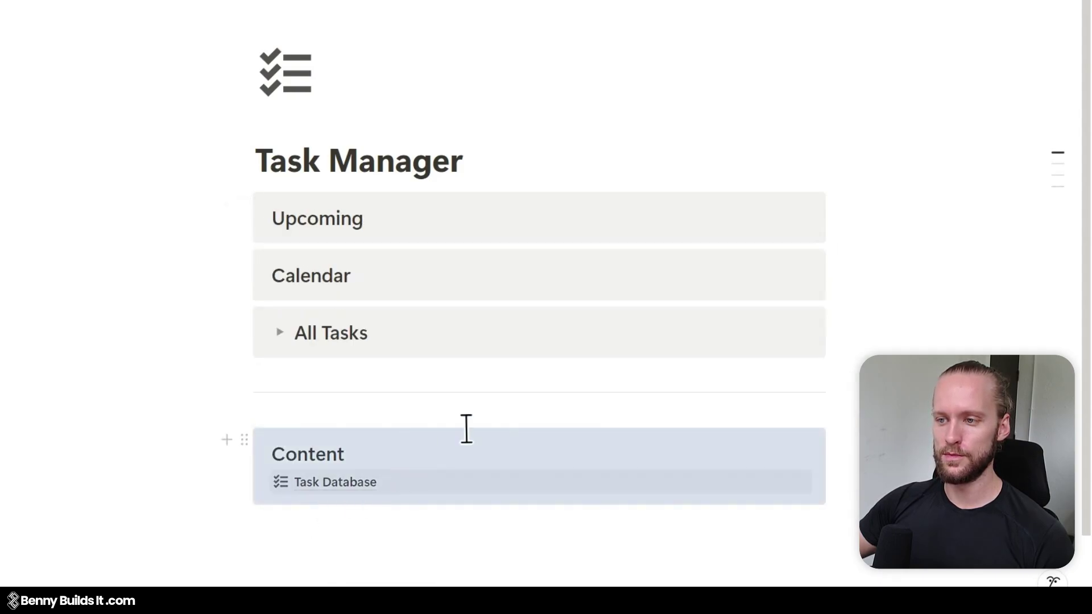
{"action": "left_click", "coordinate": [265, 372]}
{"action": "key", "text": "Return"}
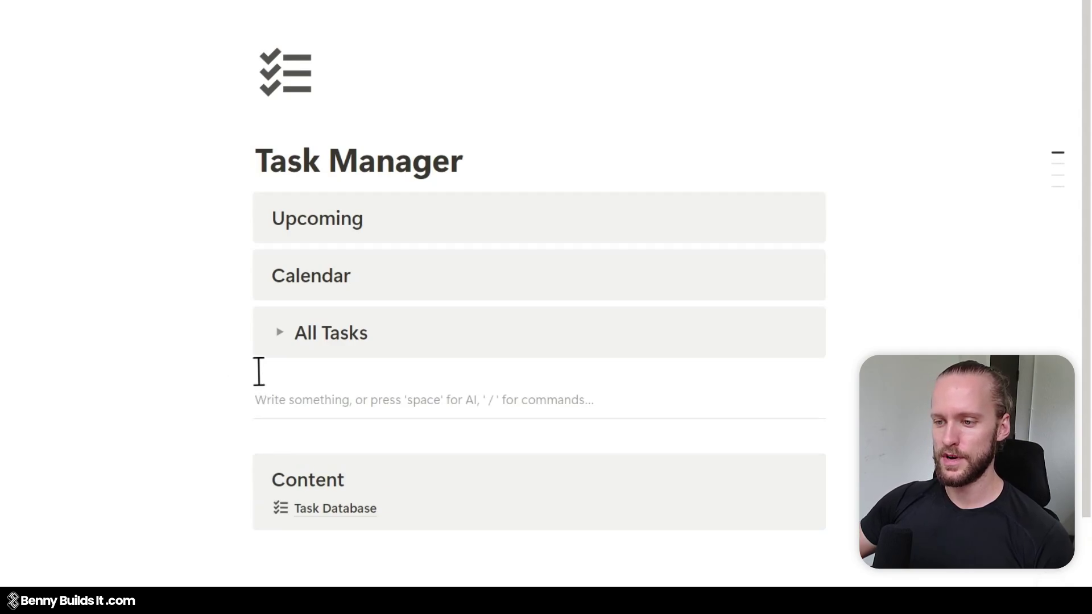
{"action": "left_click_drag", "start_coordinate": [243, 372], "coordinate": [282, 256]}
{"action": "left_click", "coordinate": [290, 409]}
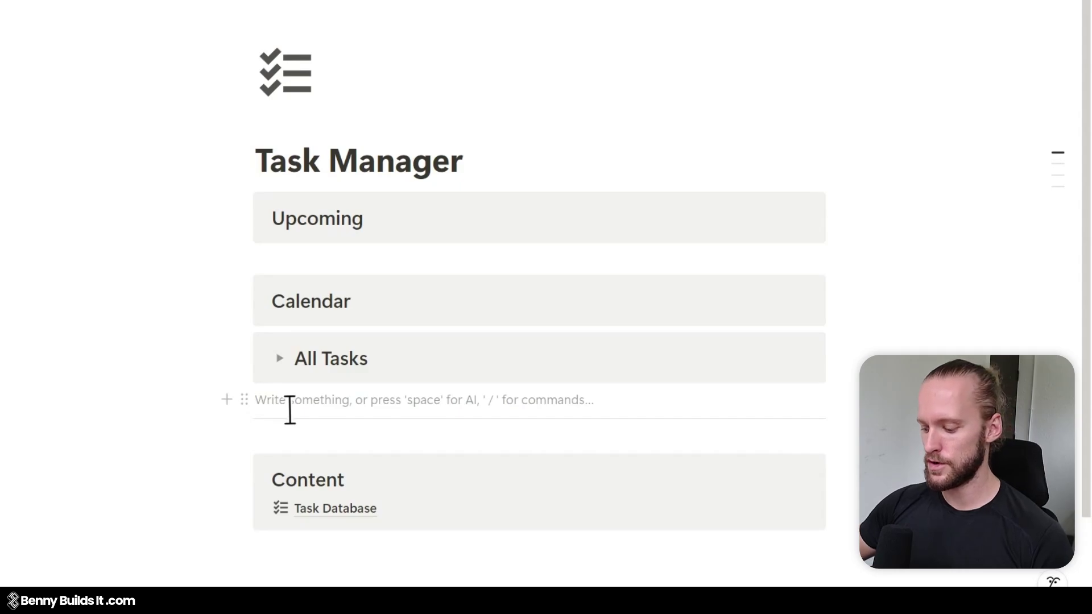
{"action": "key", "text": "Return"}
{"action": "left_click_drag", "start_coordinate": [250, 407], "coordinate": [293, 336]}
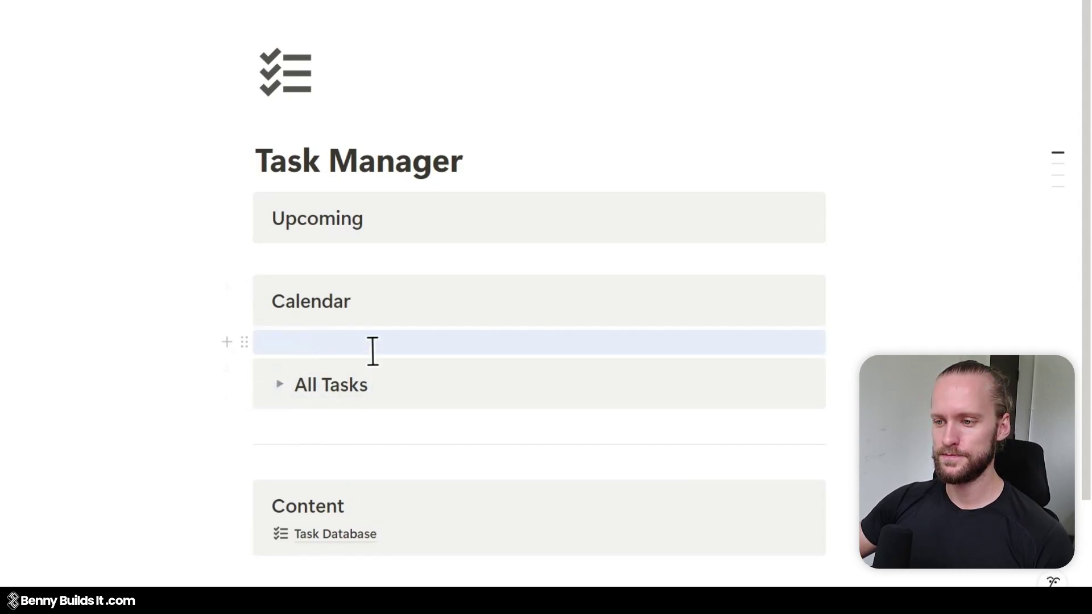
{"action": "left_click", "coordinate": [284, 532]}
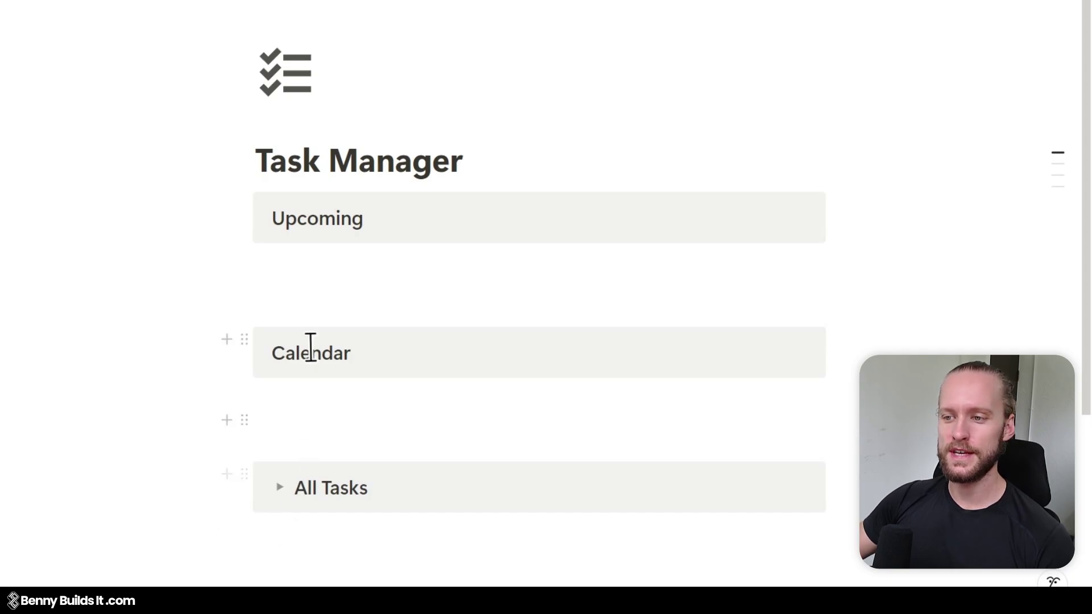
{"action": "left_click", "coordinate": [278, 259]}
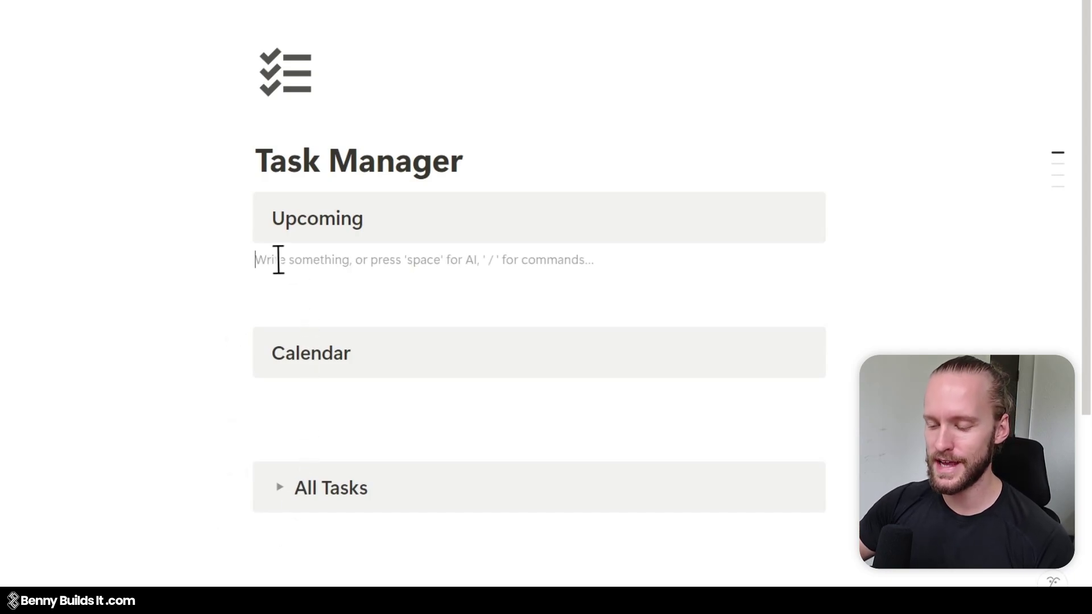
Step: Embed a linked Task Database under Upcoming using the Today view, with its title hidden
{"action": "type", "text": "/linked"}
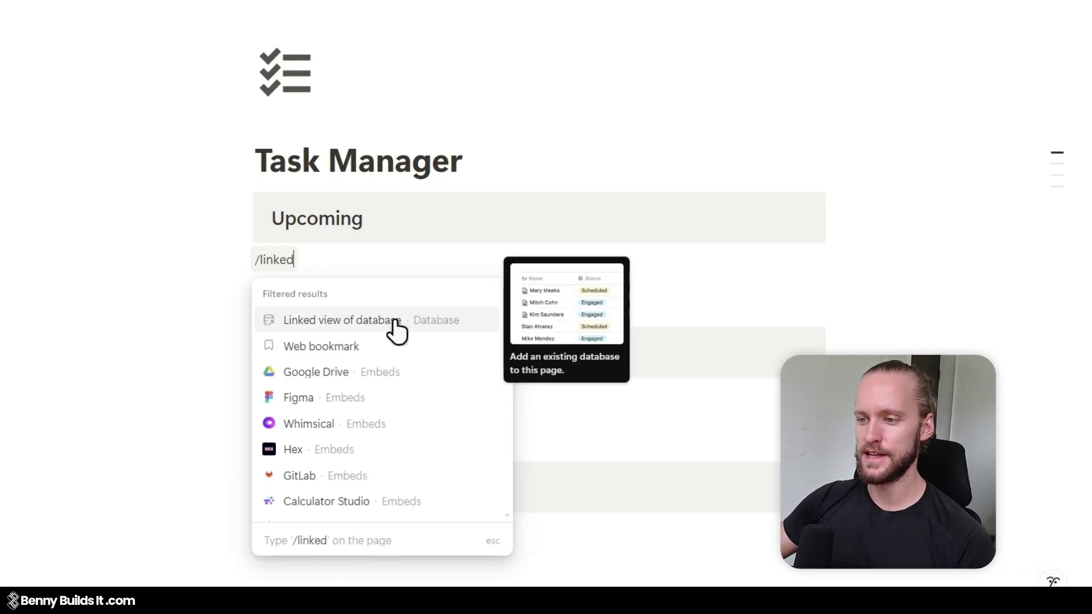
{"action": "left_click", "coordinate": [393, 324]}
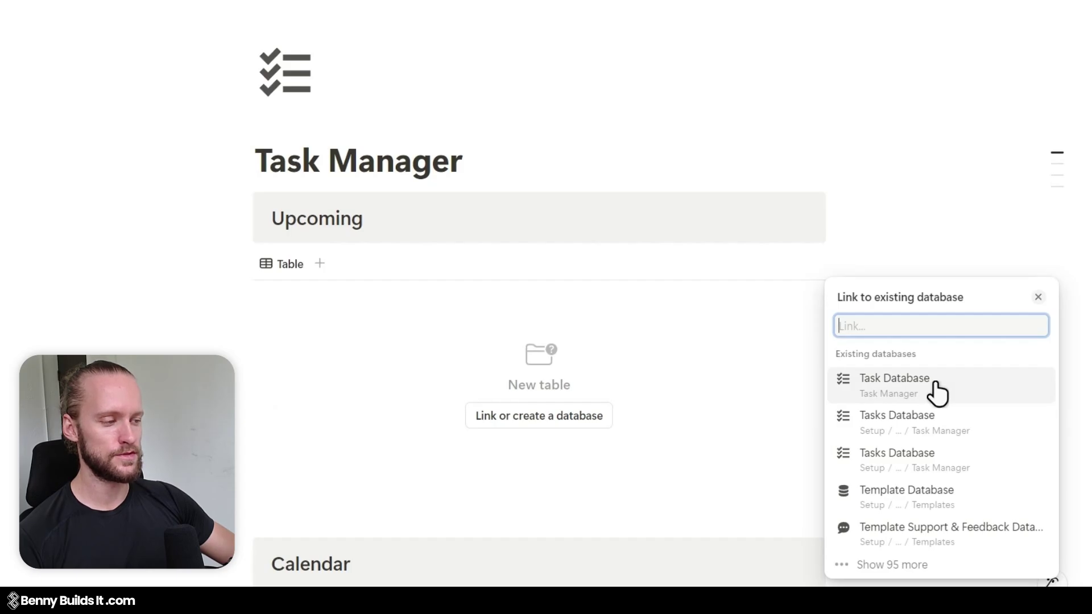
{"action": "left_click", "coordinate": [937, 393]}
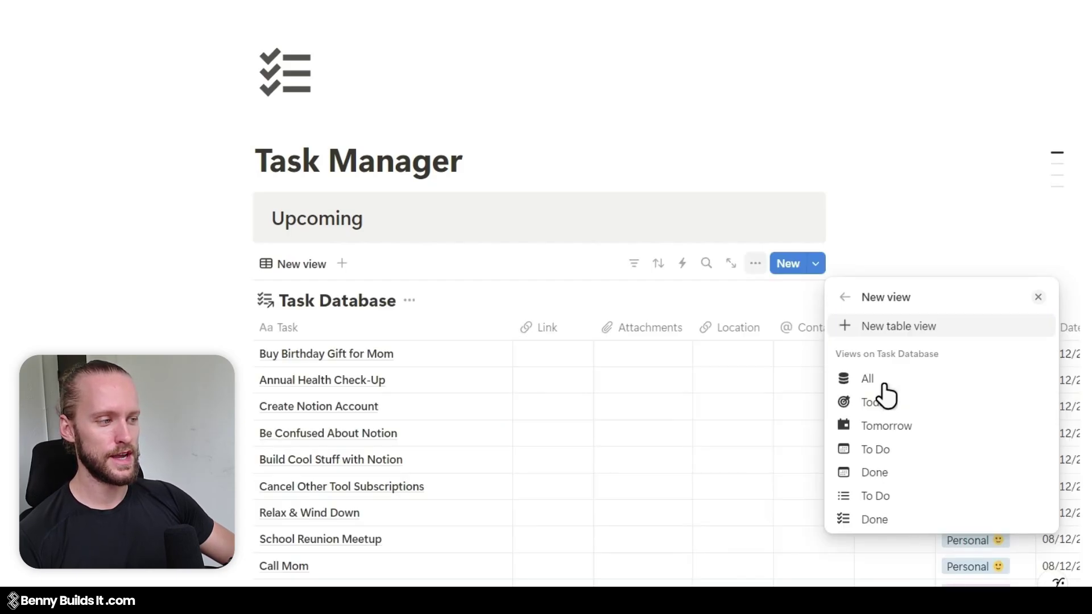
{"action": "left_click", "coordinate": [906, 406]}
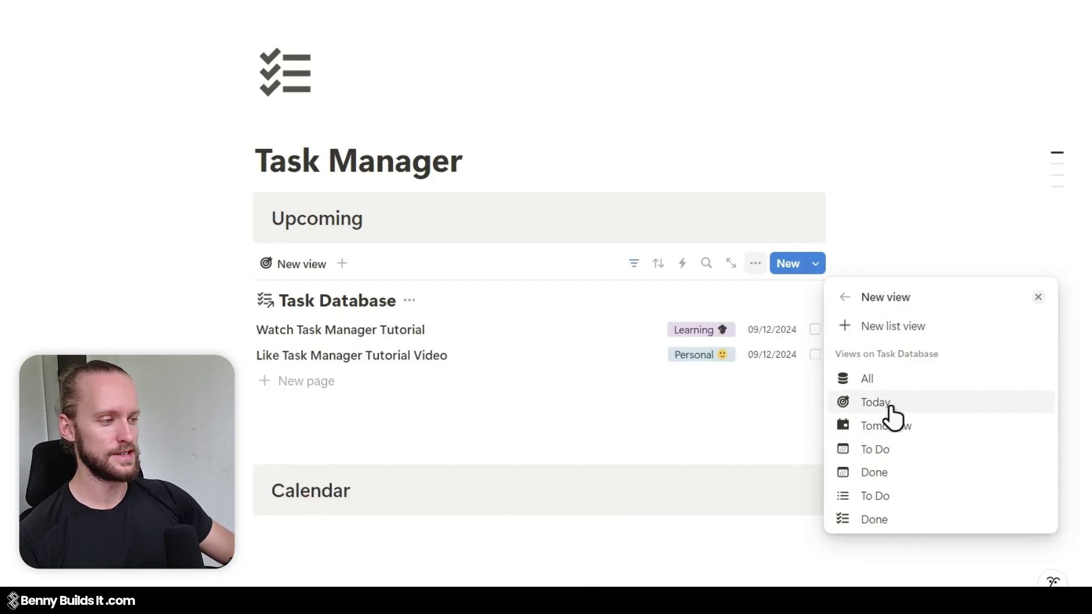
{"action": "left_click", "coordinate": [909, 406]}
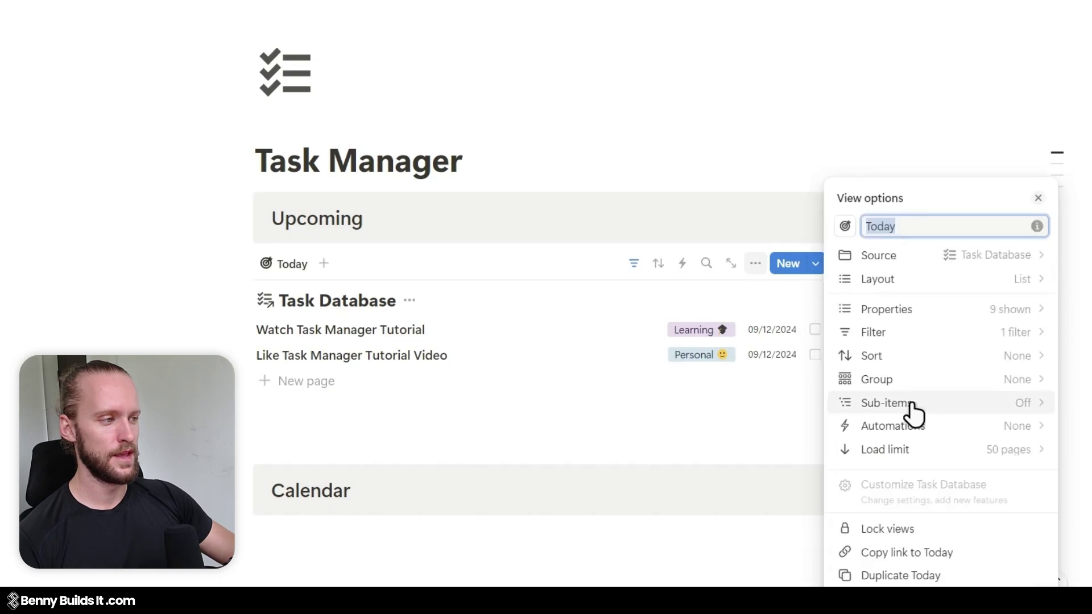
{"action": "left_click", "coordinate": [410, 305]}
{"action": "left_click", "coordinate": [411, 304]}
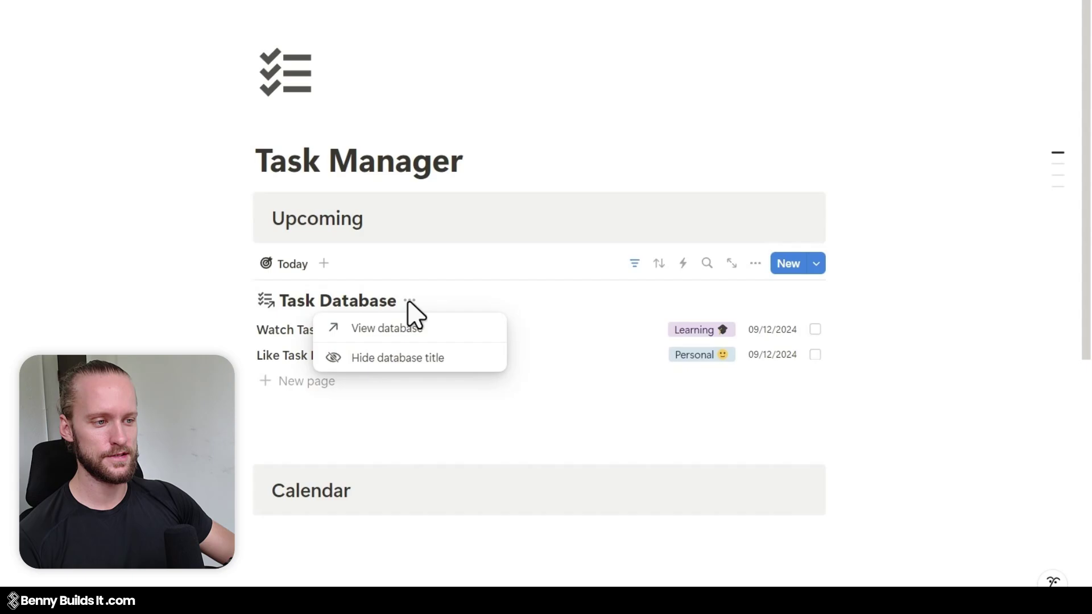
{"action": "left_click", "coordinate": [409, 357]}
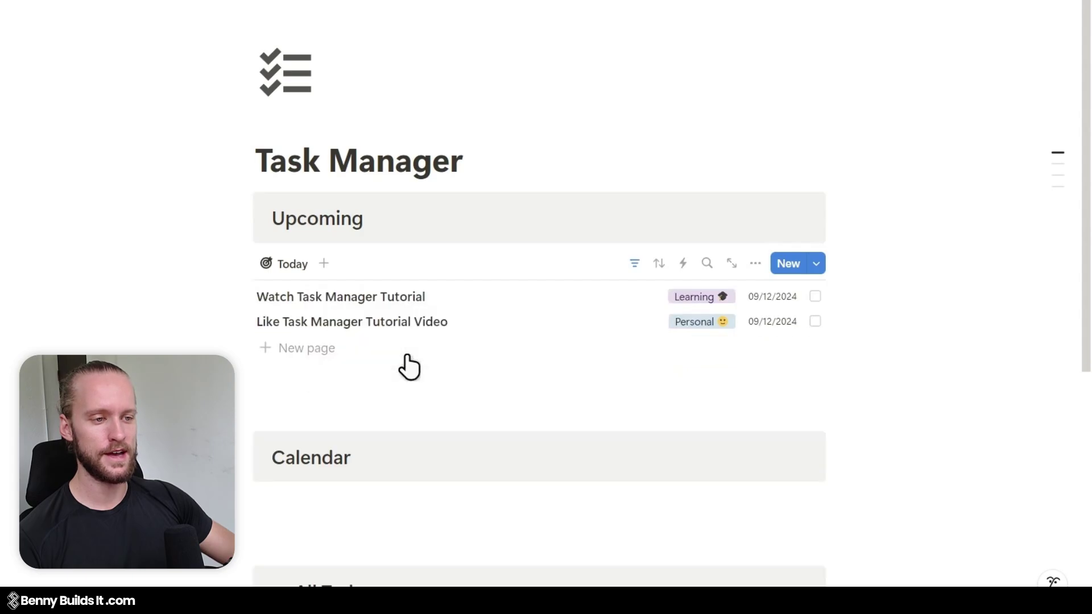
Step: Add a second linked Task Database below Today, set to the Tomorrow view with title hidden
{"action": "left_click", "coordinate": [307, 391]}
{"action": "type", "text": "/linked"}
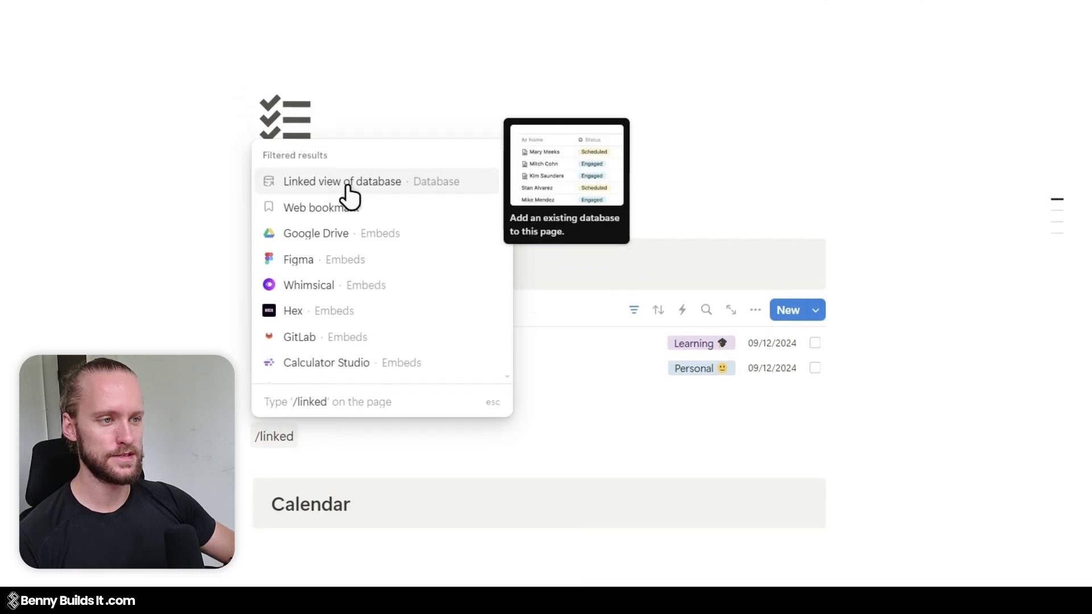
{"action": "left_click", "coordinate": [348, 193]}
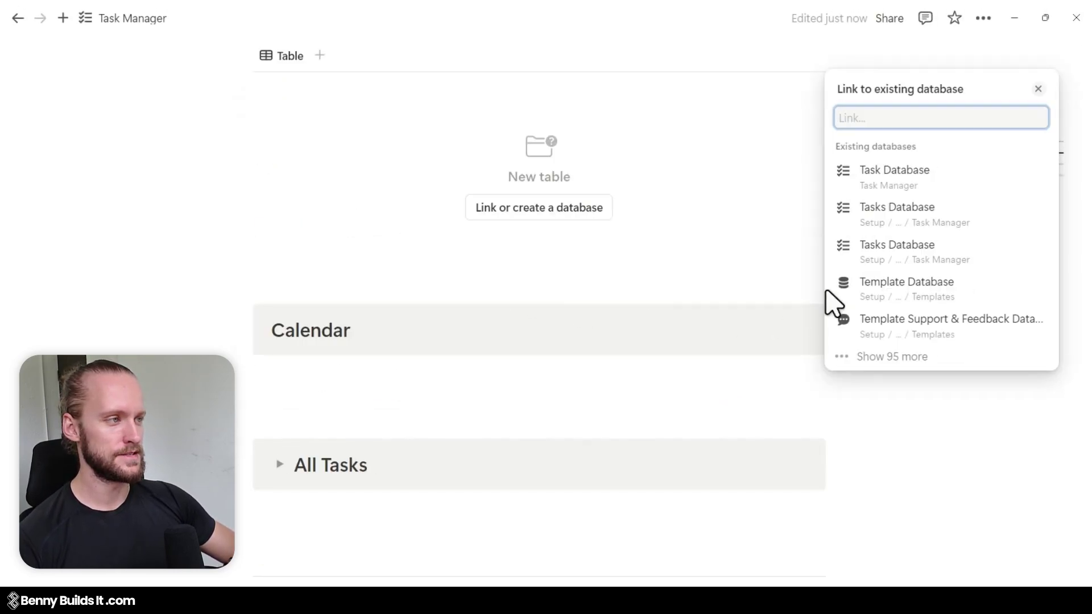
{"action": "left_click", "coordinate": [961, 185]}
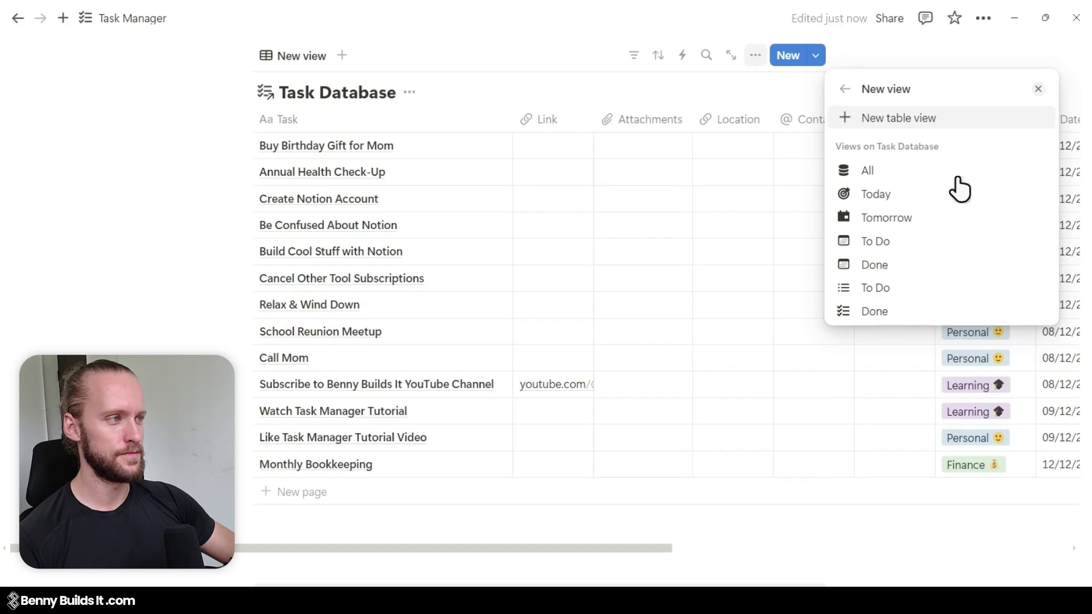
{"action": "left_click", "coordinate": [907, 219]}
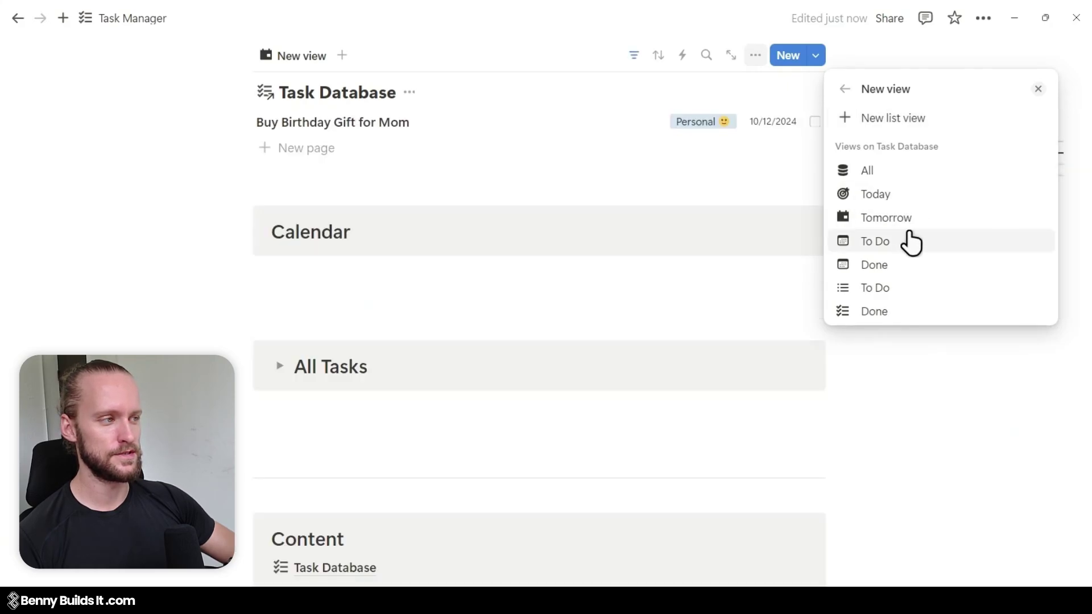
{"action": "left_click", "coordinate": [908, 223]}
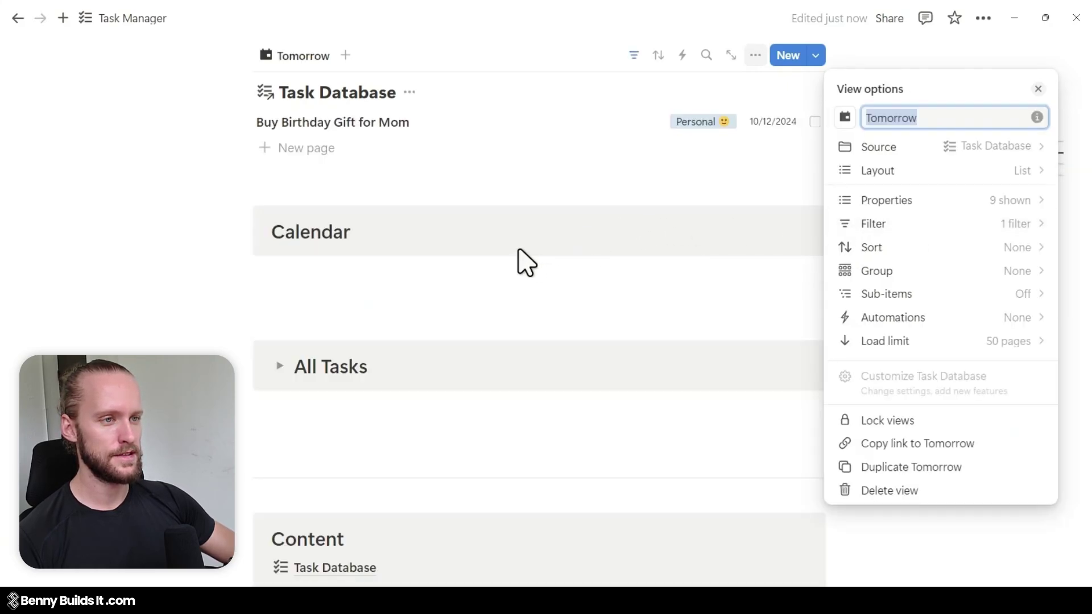
{"action": "left_click", "coordinate": [488, 176]}
{"action": "scroll", "coordinate": [488, 190], "scroll_direction": "up", "scroll_amount": 6}
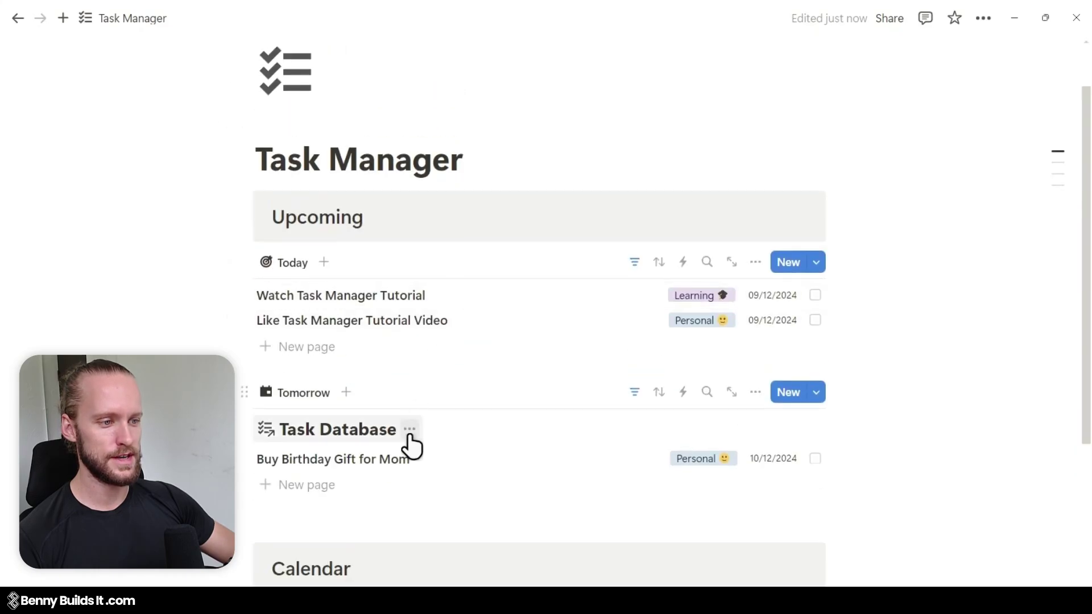
{"action": "left_click", "coordinate": [412, 431]}
{"action": "left_click", "coordinate": [401, 485]}
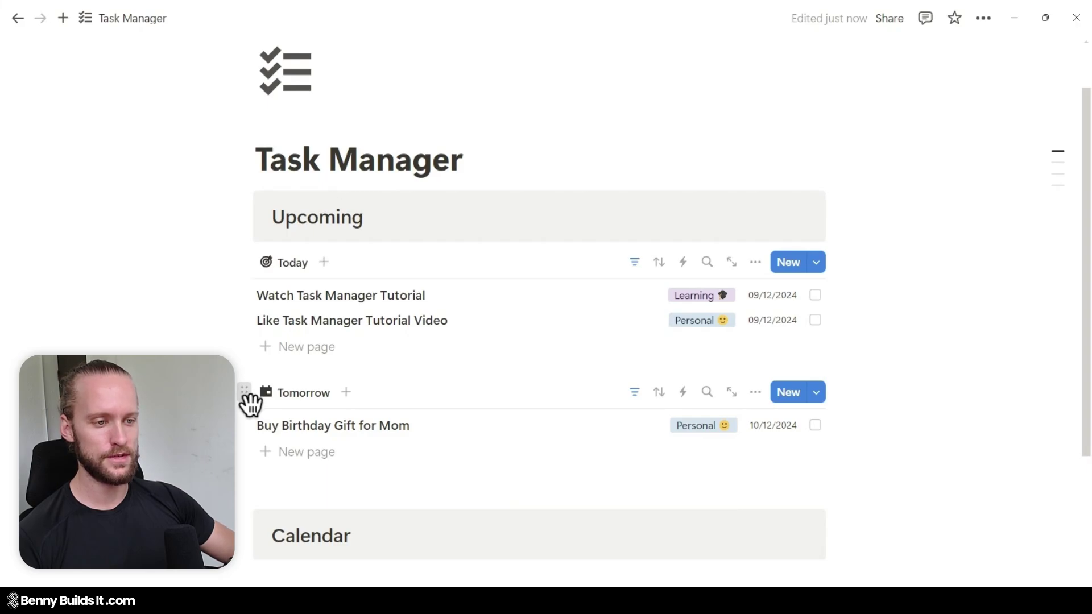
Step: Place the Tomorrow list beside the Today list as side-by-side columns
{"action": "left_click_drag", "start_coordinate": [251, 405], "coordinate": [841, 305]}
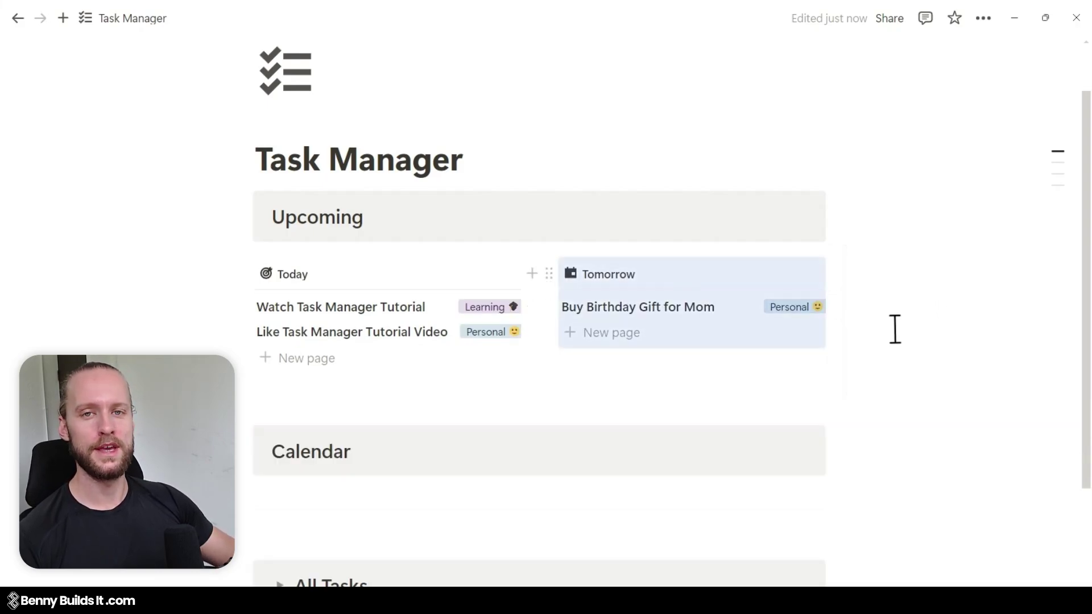
{"action": "scroll", "coordinate": [895, 330], "scroll_direction": "up", "scroll_amount": 1}
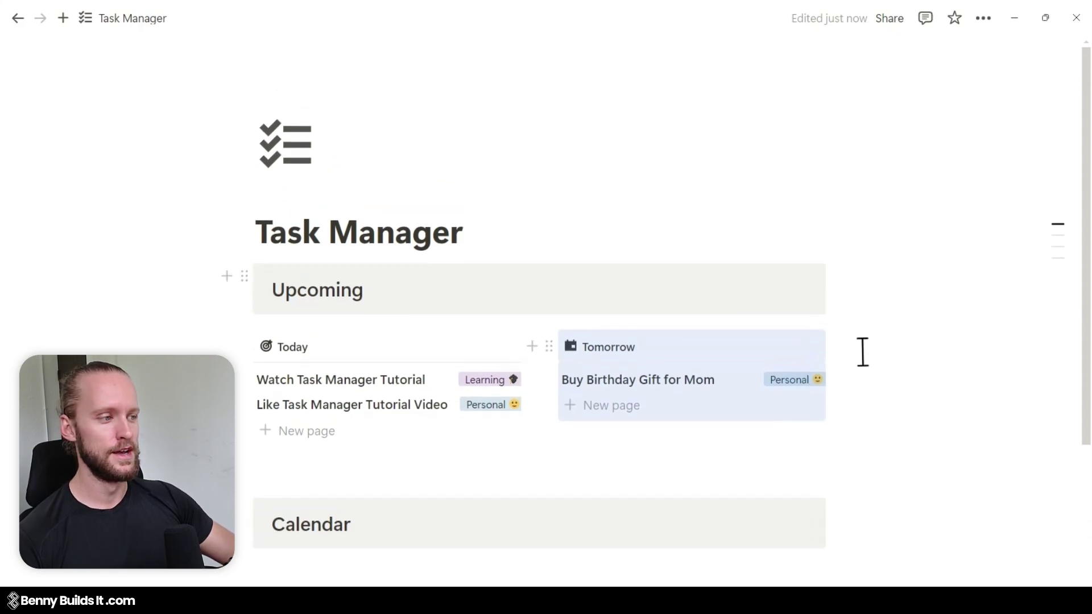
{"action": "left_click_drag", "start_coordinate": [307, 452], "coordinate": [313, 457]}
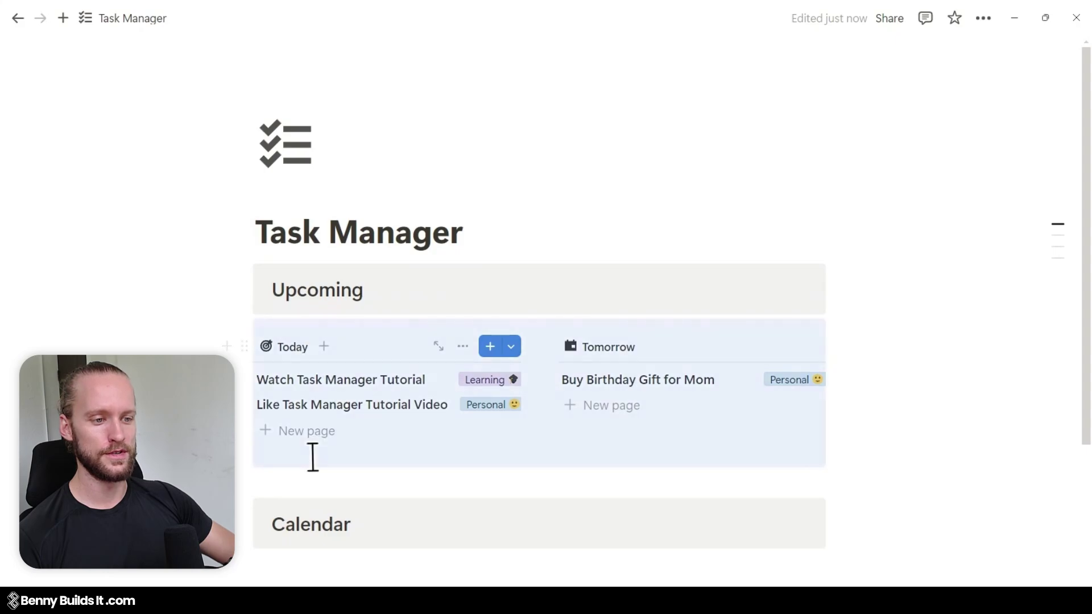
{"action": "left_click", "coordinate": [391, 423]}
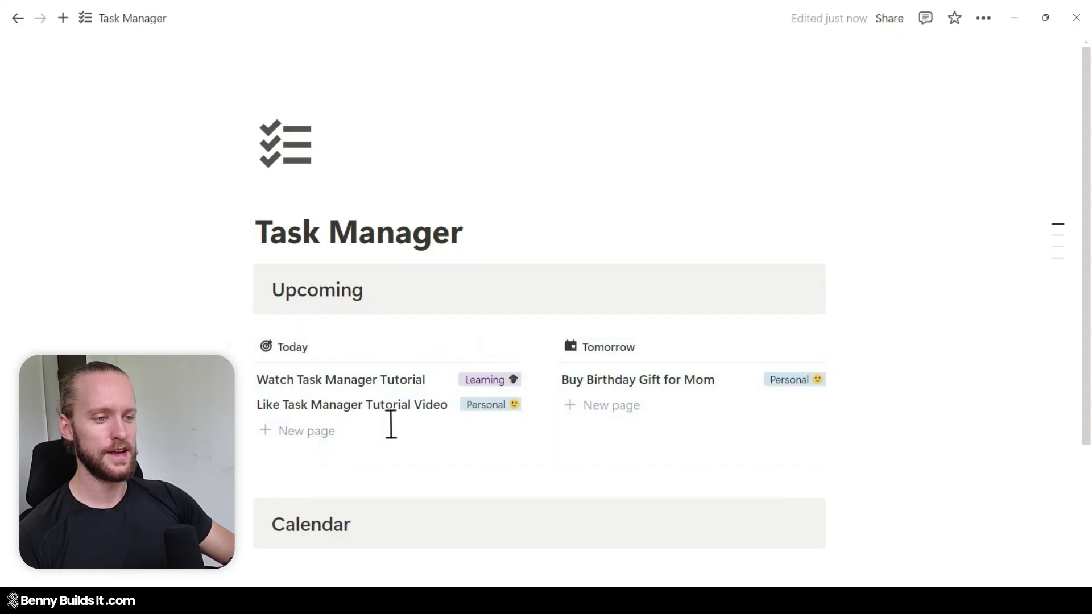
Step: Switch the page to full width and place the caret on the empty line under Calendar
{"action": "left_click", "coordinate": [982, 21]}
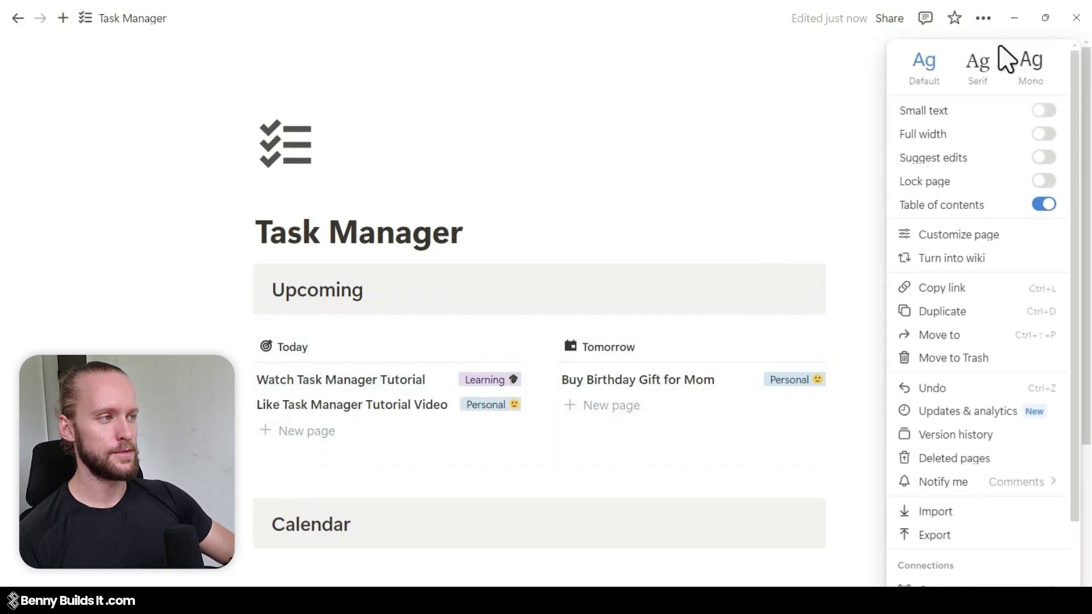
{"action": "left_click", "coordinate": [1044, 137]}
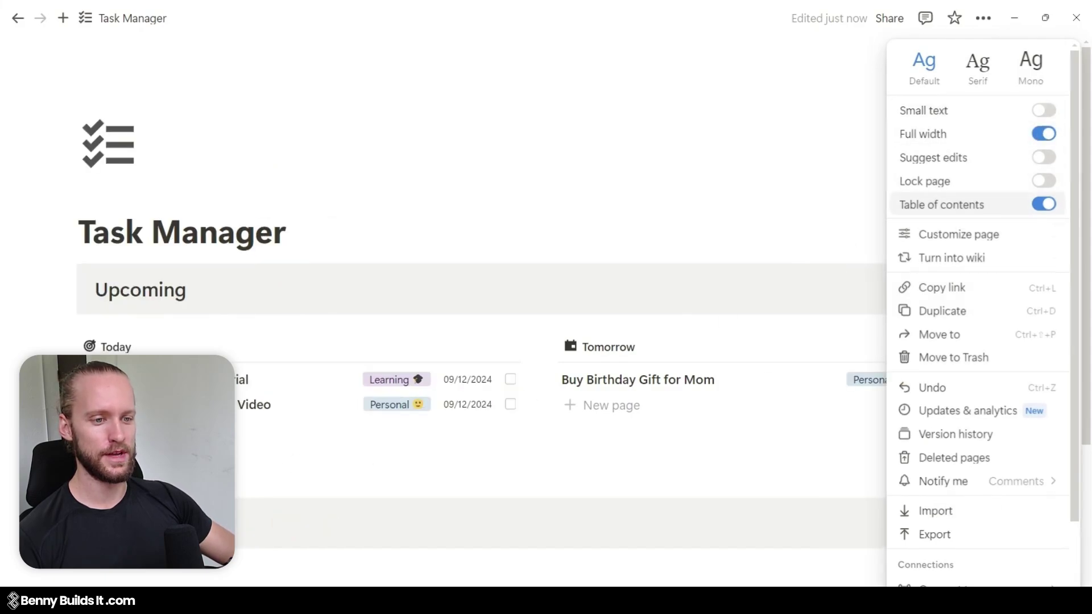
{"action": "left_click", "coordinate": [261, 461]}
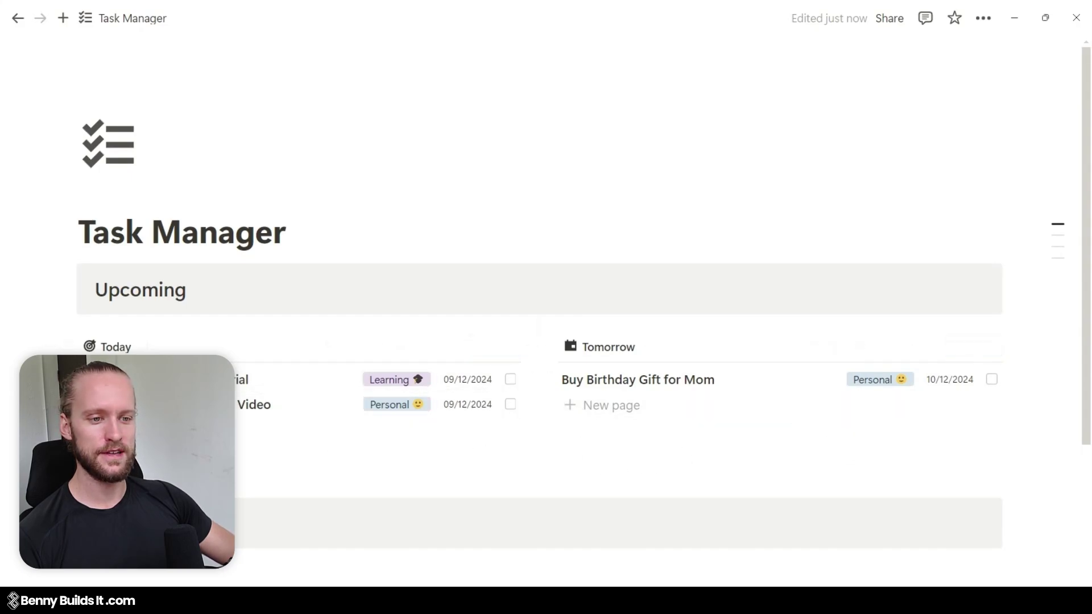
{"action": "left_click", "coordinate": [256, 483]}
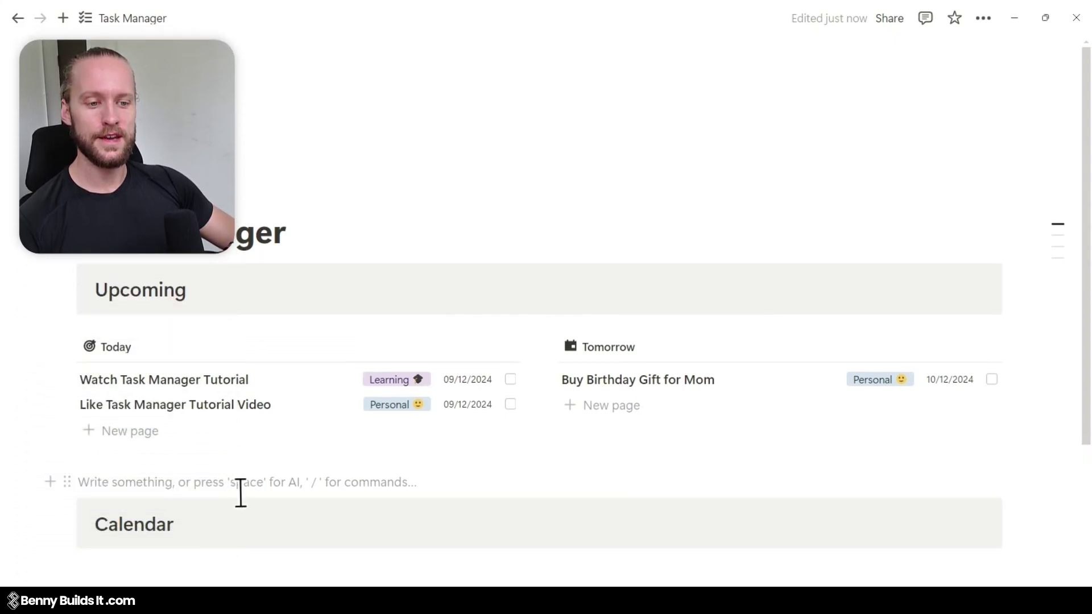
{"action": "left_click", "coordinate": [210, 560]}
{"action": "scroll", "coordinate": [208, 494], "scroll_direction": "down", "scroll_amount": 3}
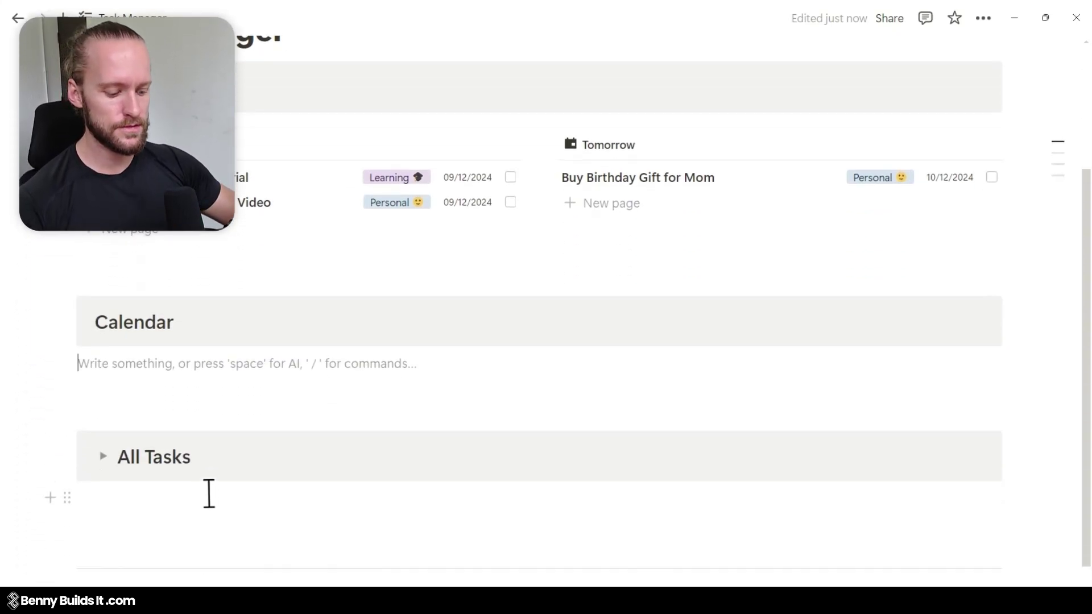
Step: Embed a linked Task Database under Calendar using the To Do calendar view, title hidden
{"action": "type", "text": "/linked"}
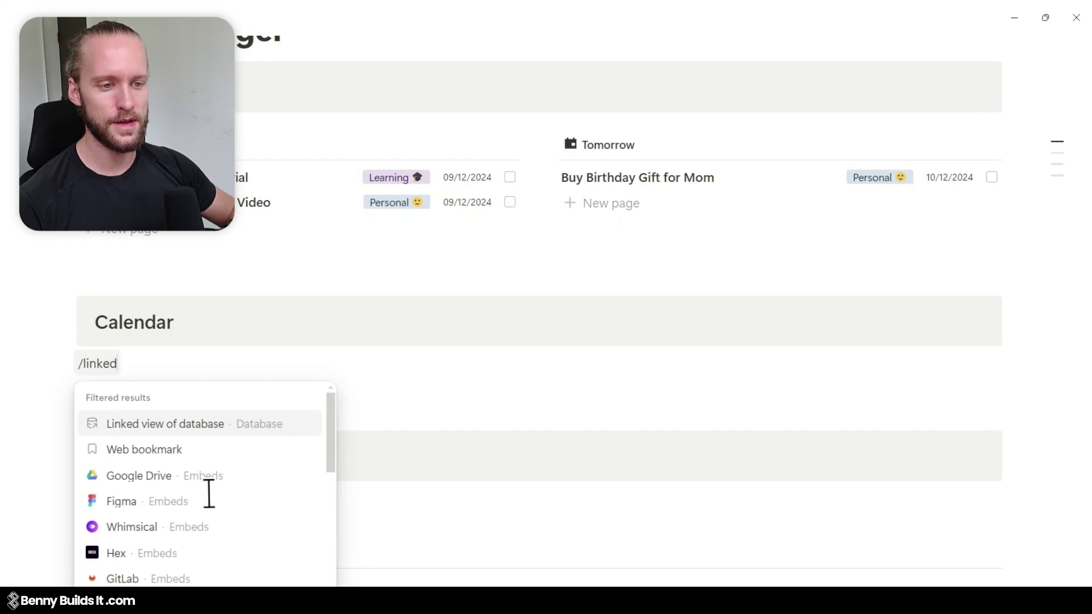
{"action": "key", "text": "Return"}
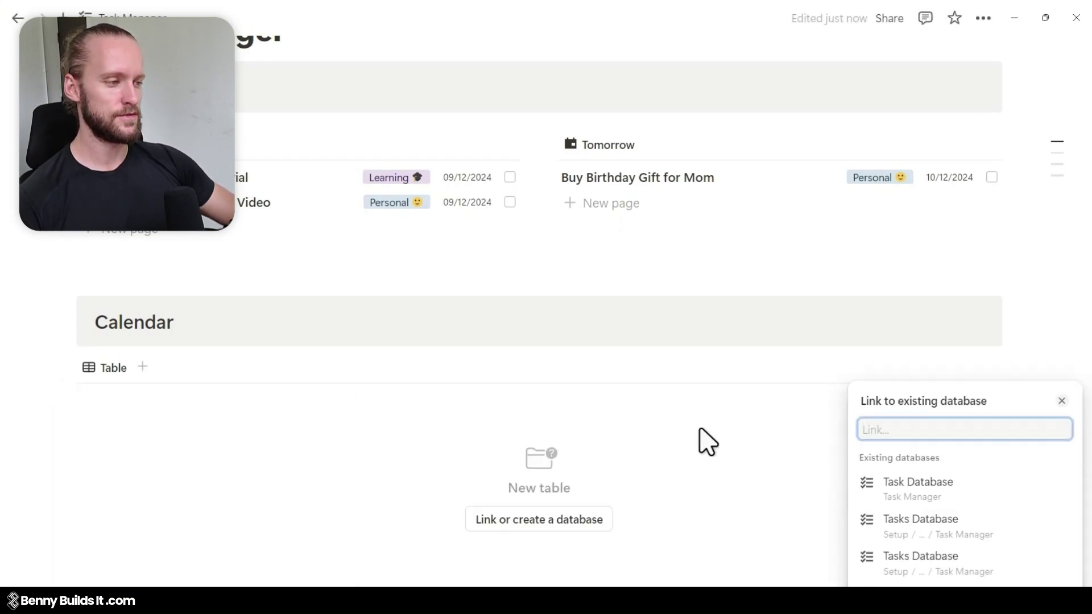
{"action": "left_click", "coordinate": [989, 499]}
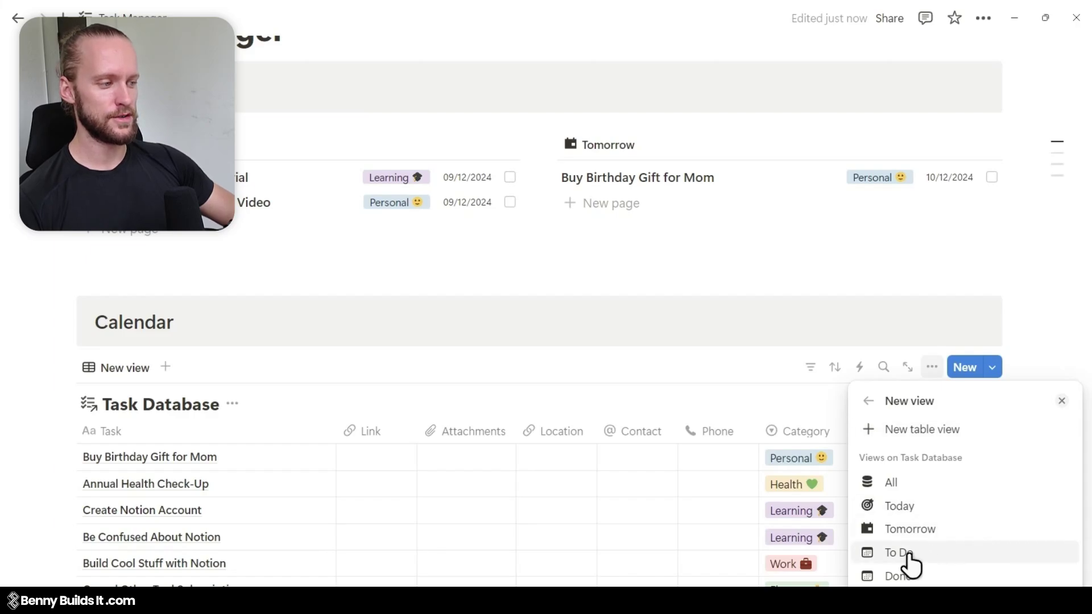
{"action": "mouse_move", "coordinate": [874, 555]}
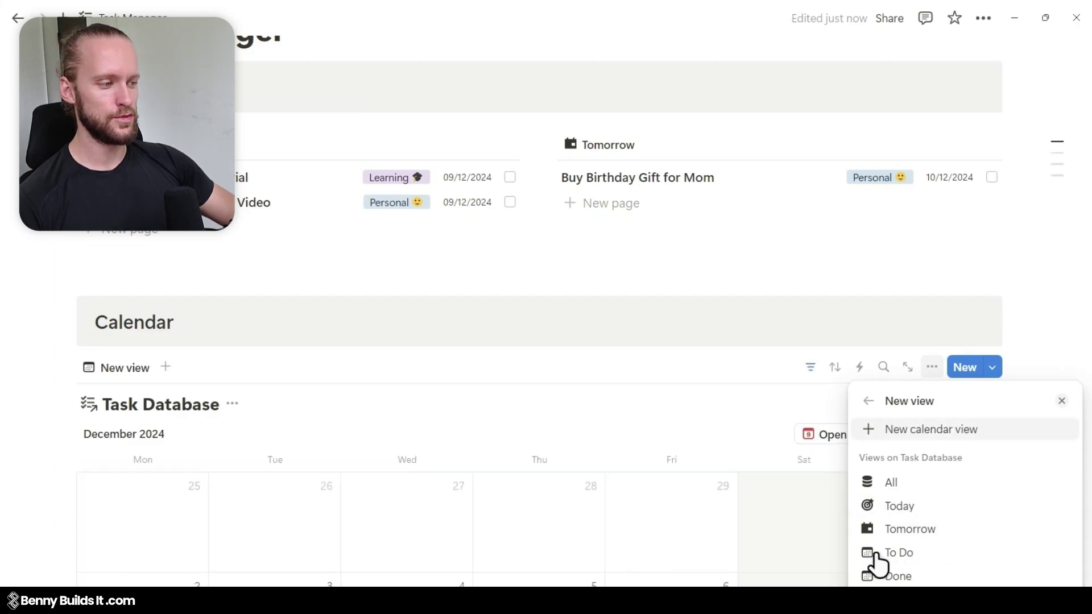
{"action": "left_click", "coordinate": [932, 554]}
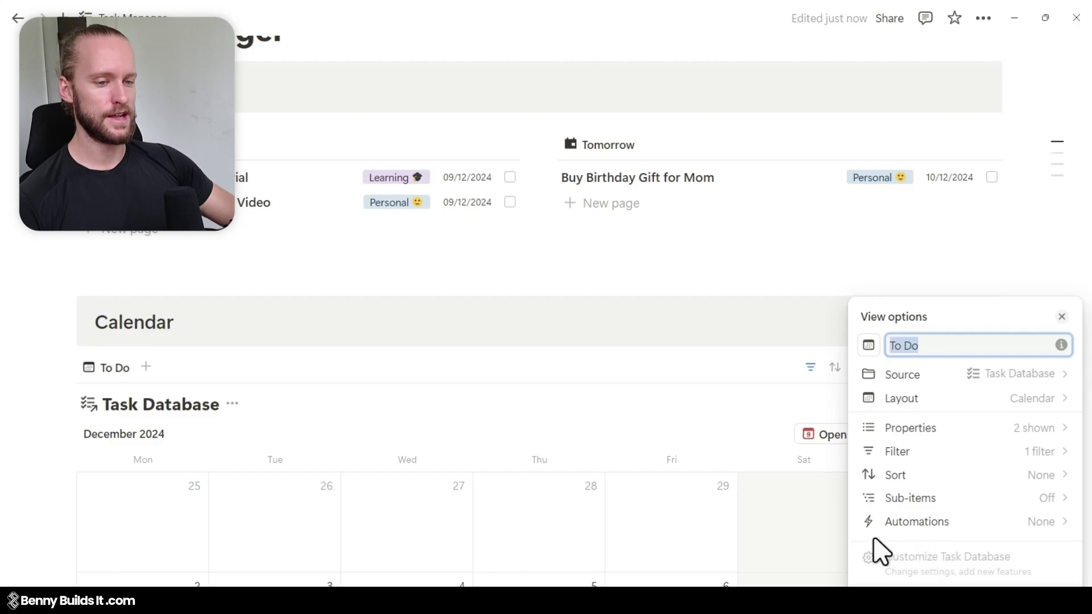
{"action": "left_click", "coordinate": [232, 404]}
{"action": "left_click", "coordinate": [232, 404]}
{"action": "left_click", "coordinate": [216, 461]}
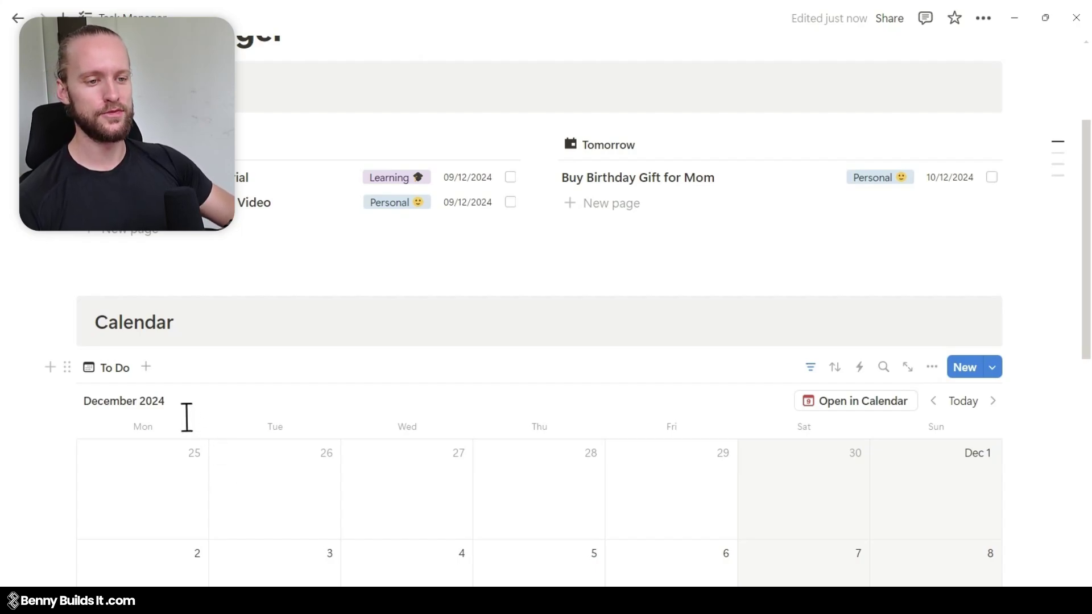
Step: Add a Done calendar tab from Task Database beside To Do, hide its title, and compare both tabs
{"action": "left_click", "coordinate": [146, 367]}
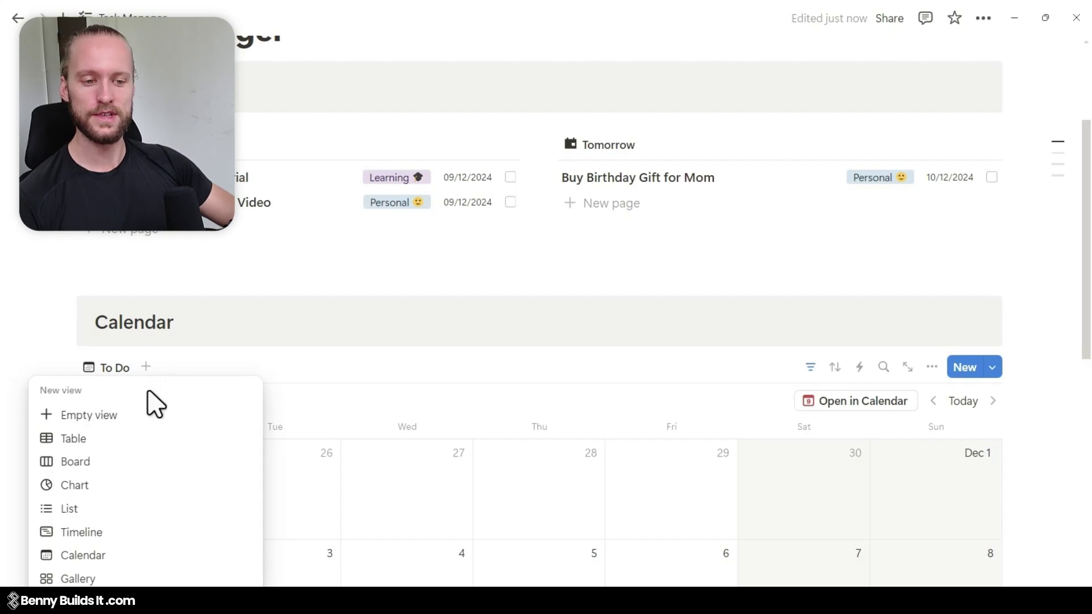
{"action": "left_click", "coordinate": [113, 421]}
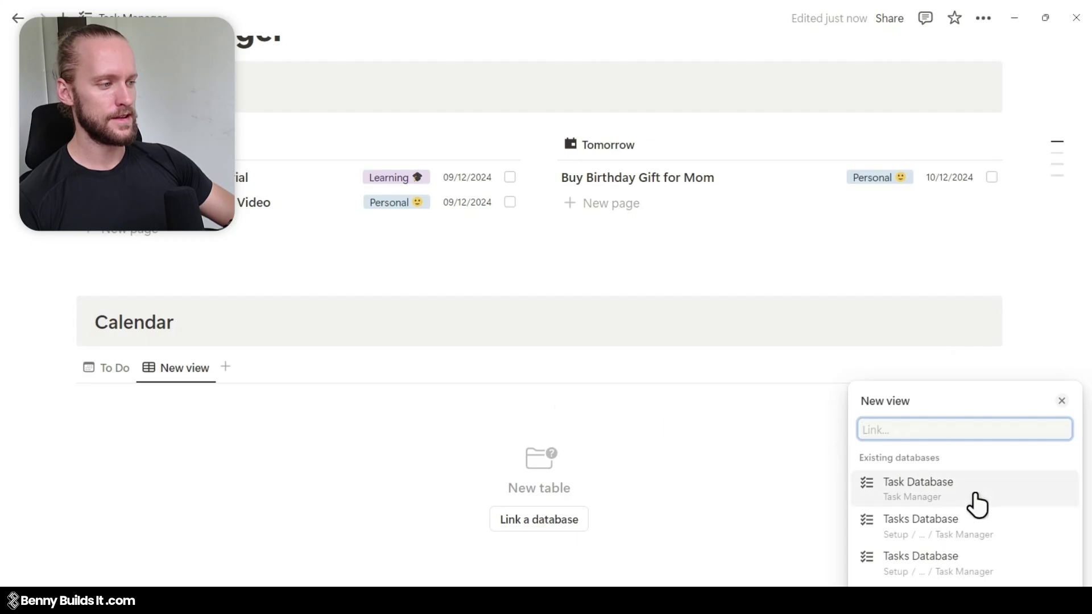
{"action": "left_click", "coordinate": [978, 505]}
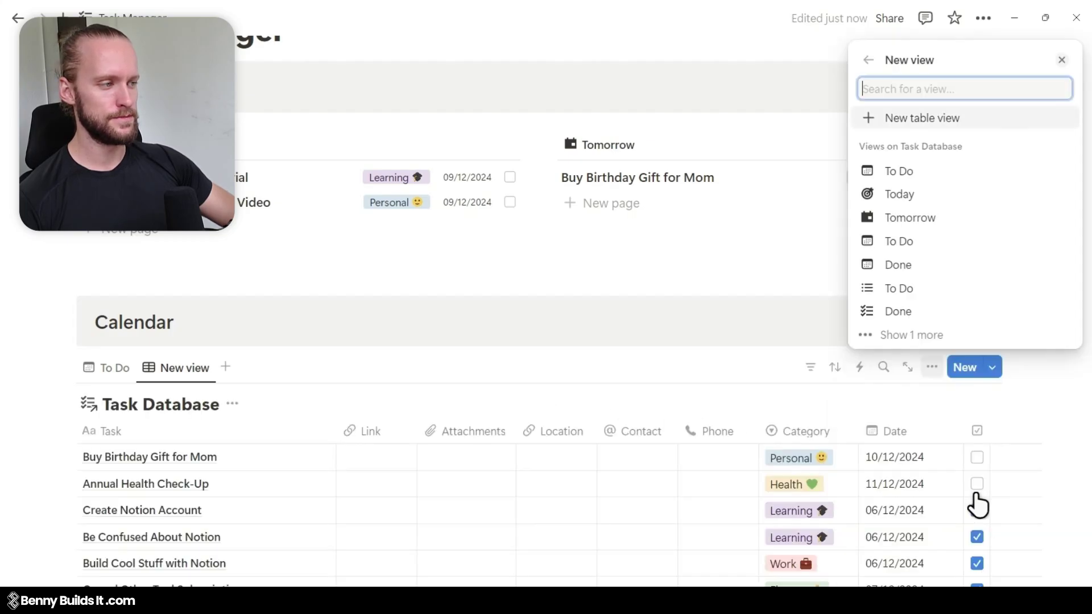
{"action": "left_click", "coordinate": [917, 267]}
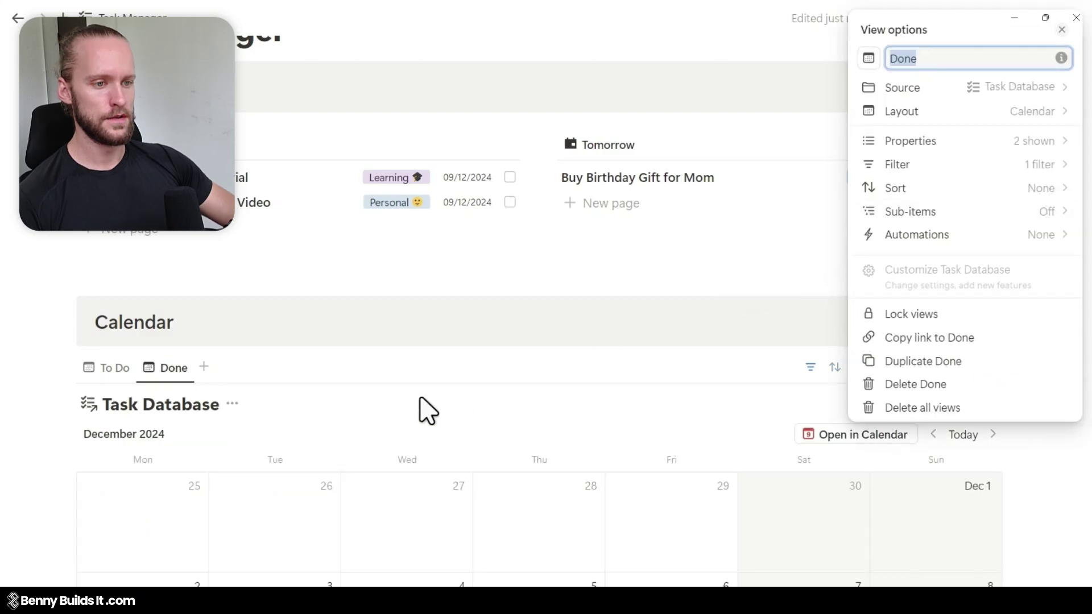
{"action": "left_click", "coordinate": [233, 409]}
{"action": "left_click", "coordinate": [233, 409]}
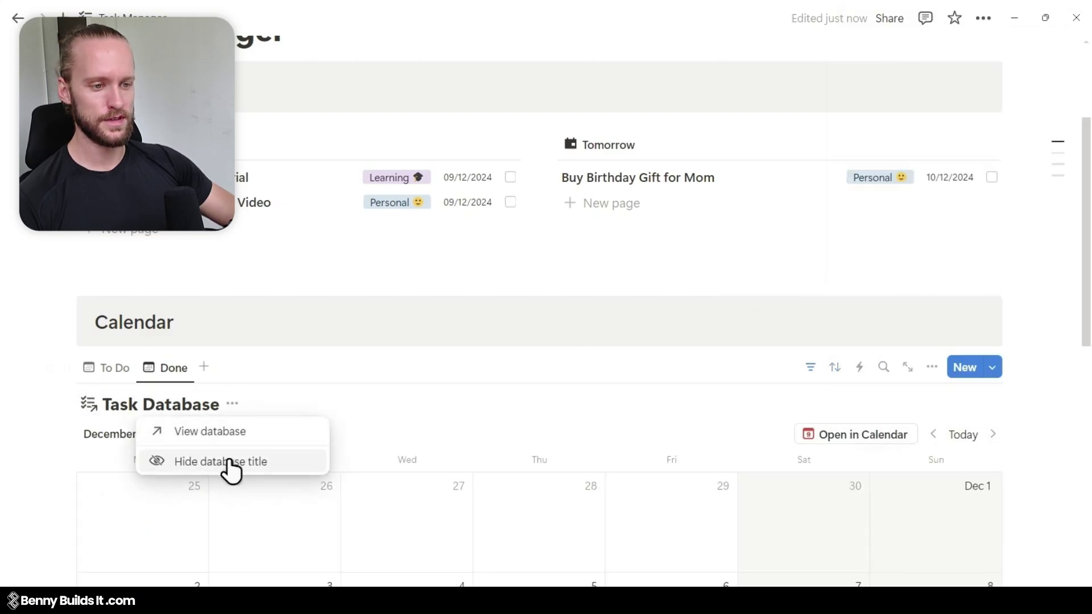
{"action": "left_click", "coordinate": [231, 463]}
{"action": "scroll", "coordinate": [439, 378], "scroll_direction": "down", "scroll_amount": 4}
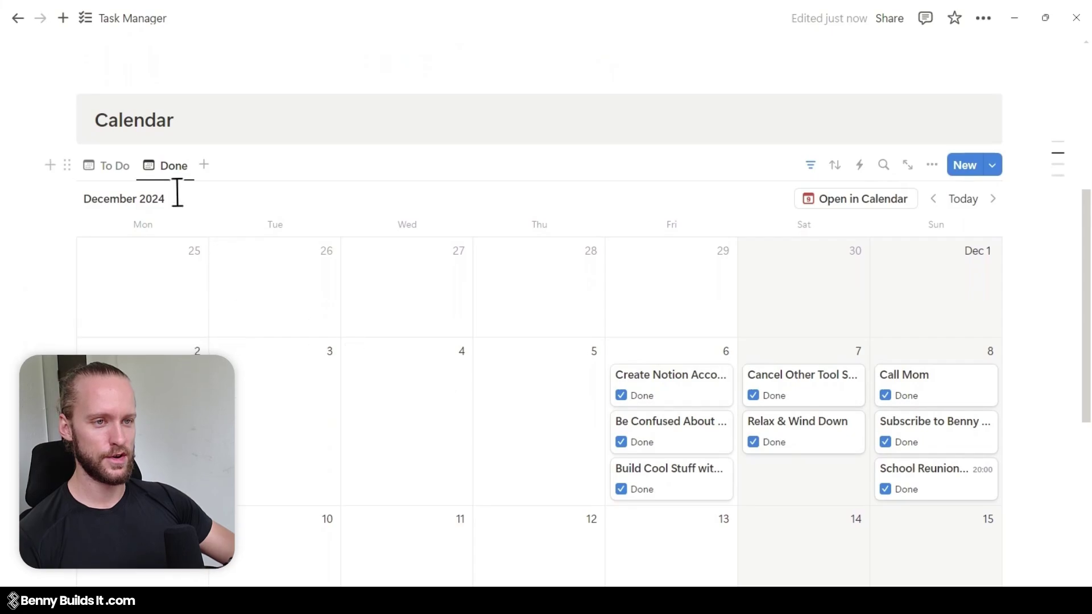
{"action": "left_click", "coordinate": [109, 166]}
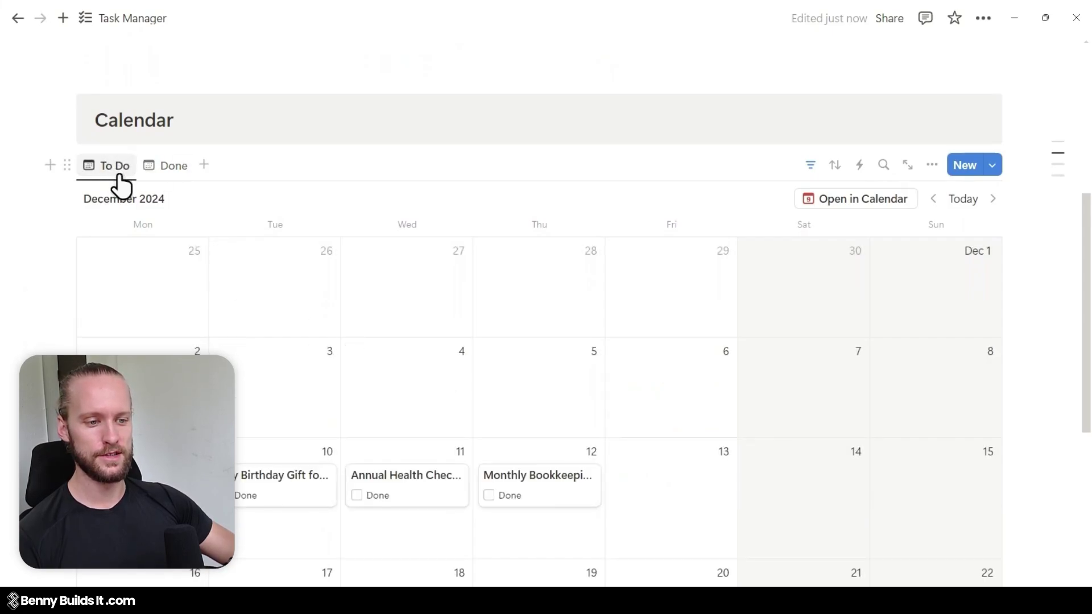
{"action": "left_click", "coordinate": [170, 173]}
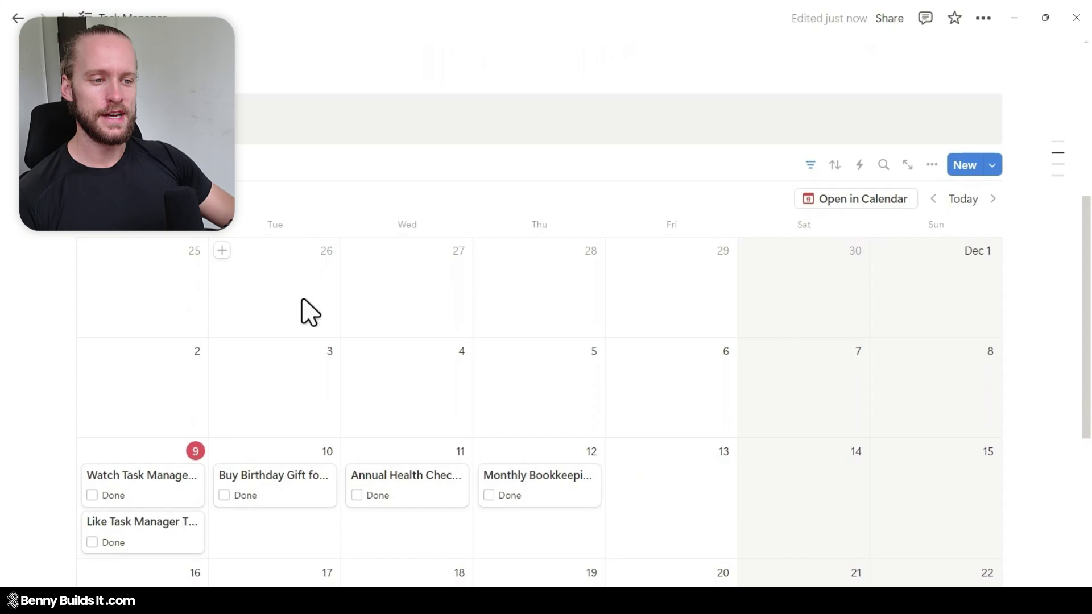
{"action": "scroll", "coordinate": [310, 313], "scroll_direction": "down", "scroll_amount": 10}
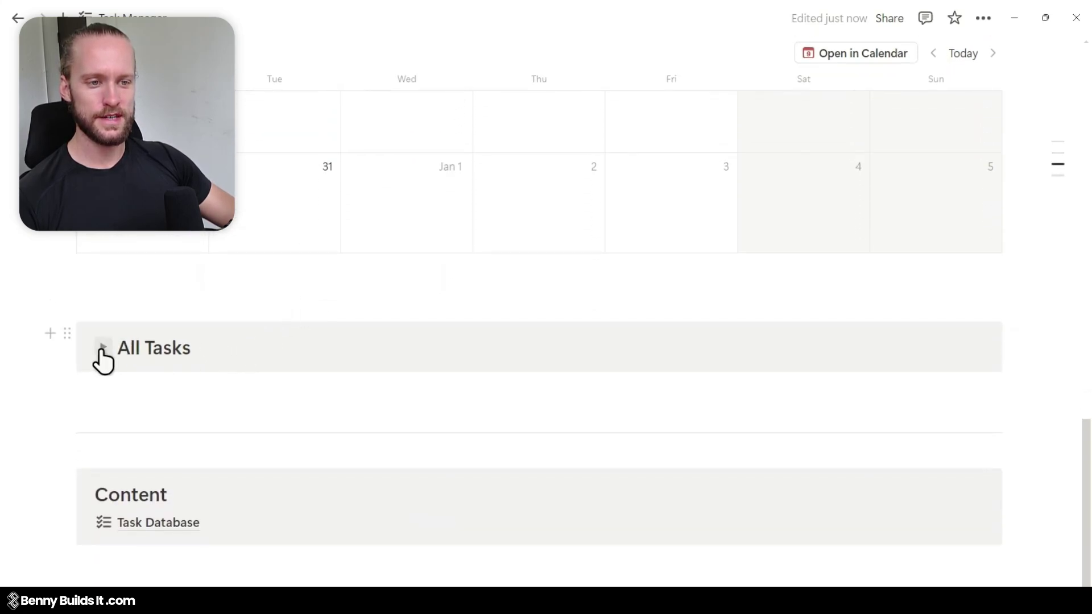
Step: Expand All Tasks and embed a linked Task Database using the To Do list view, title hidden
{"action": "left_click", "coordinate": [103, 347]}
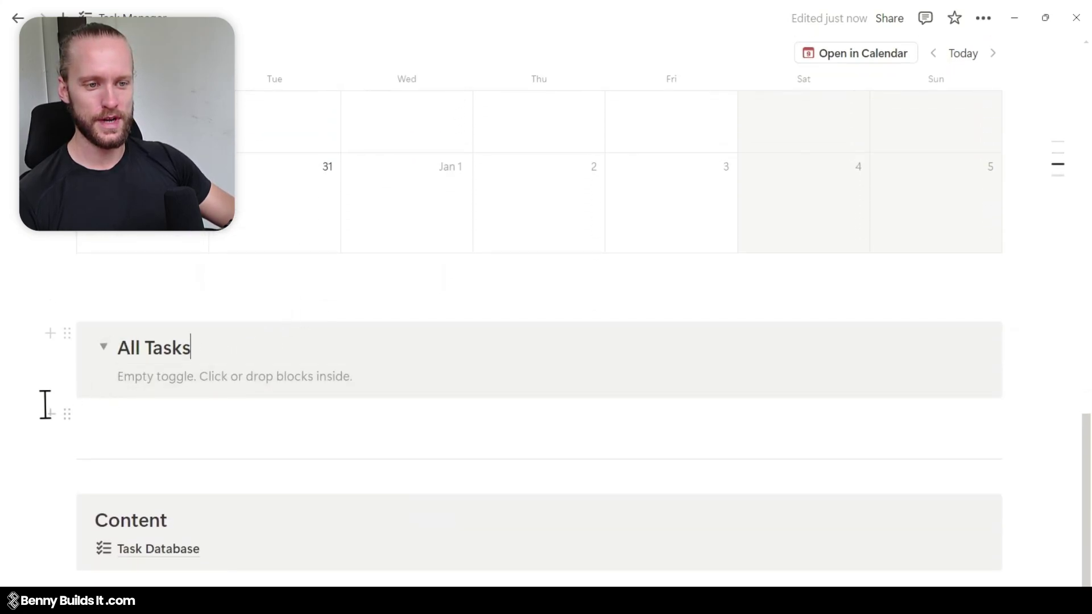
{"action": "left_click", "coordinate": [135, 382]}
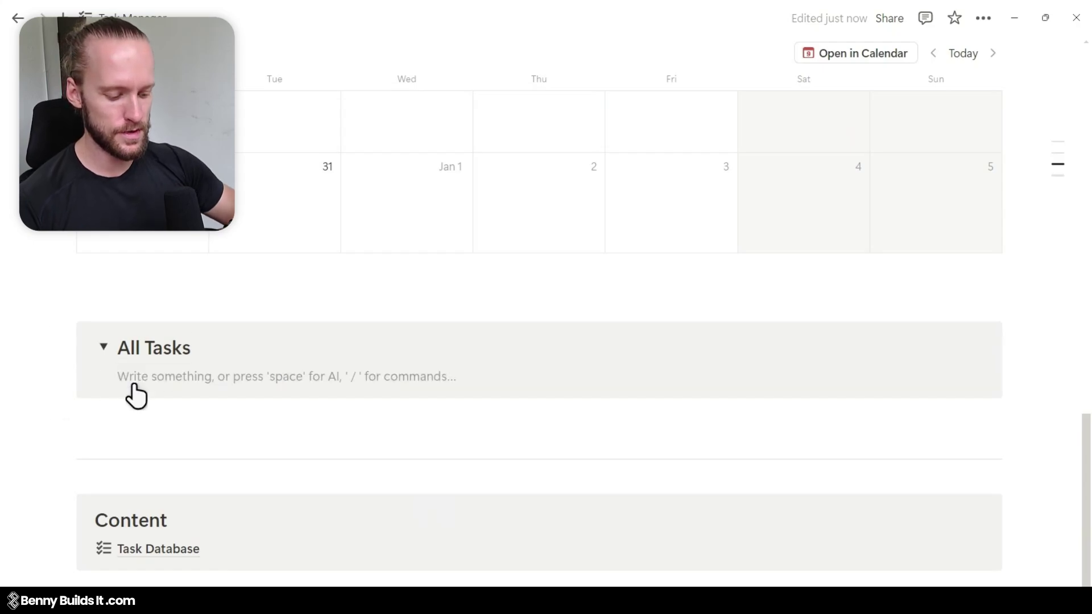
{"action": "type", "text": "/linked"}
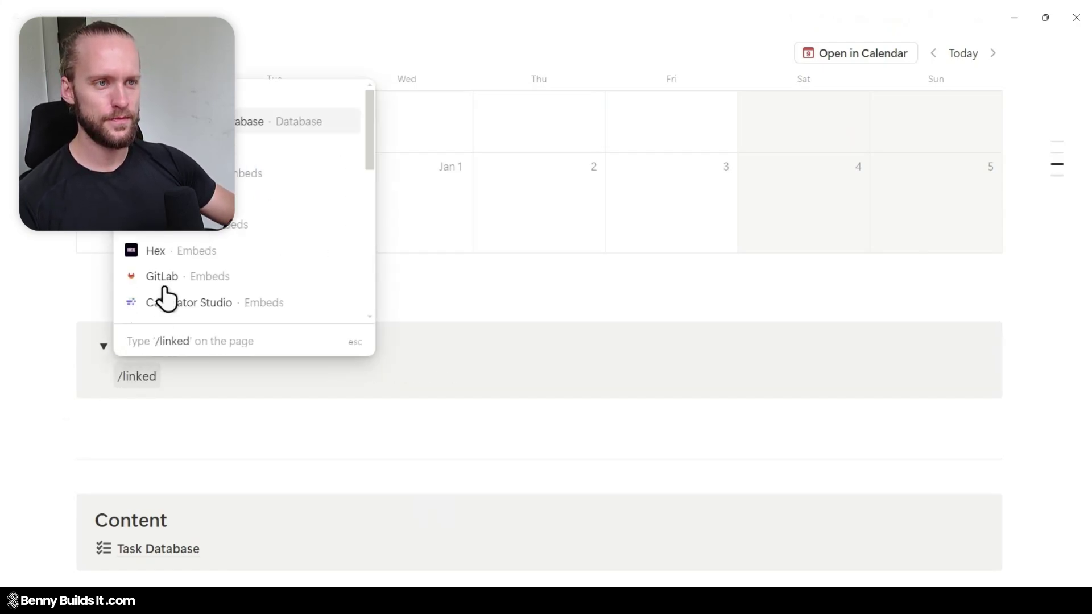
{"action": "left_click", "coordinate": [239, 127]}
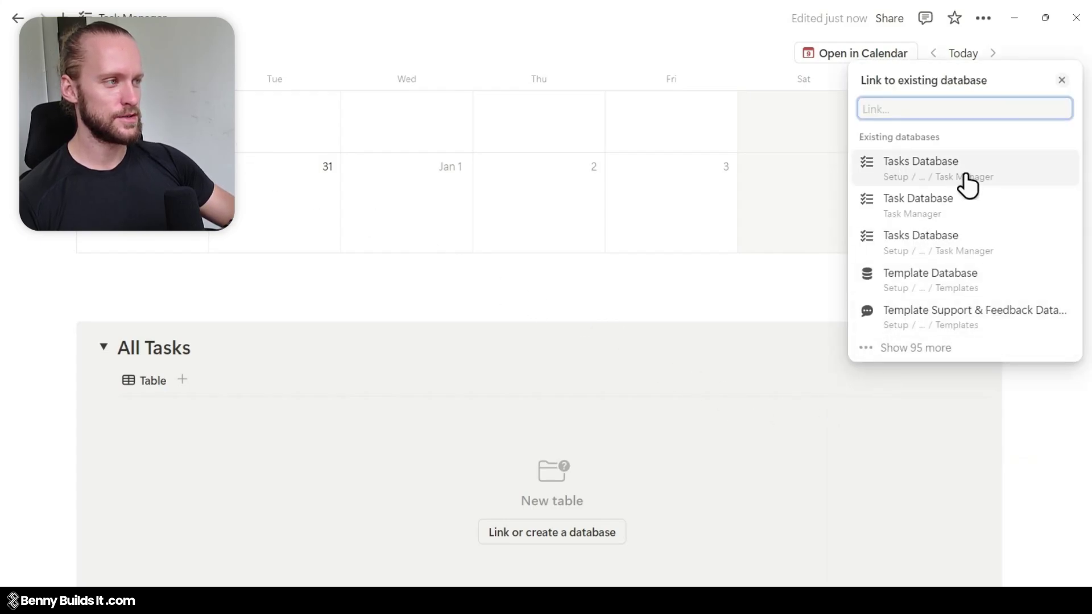
{"action": "left_click", "coordinate": [973, 212]}
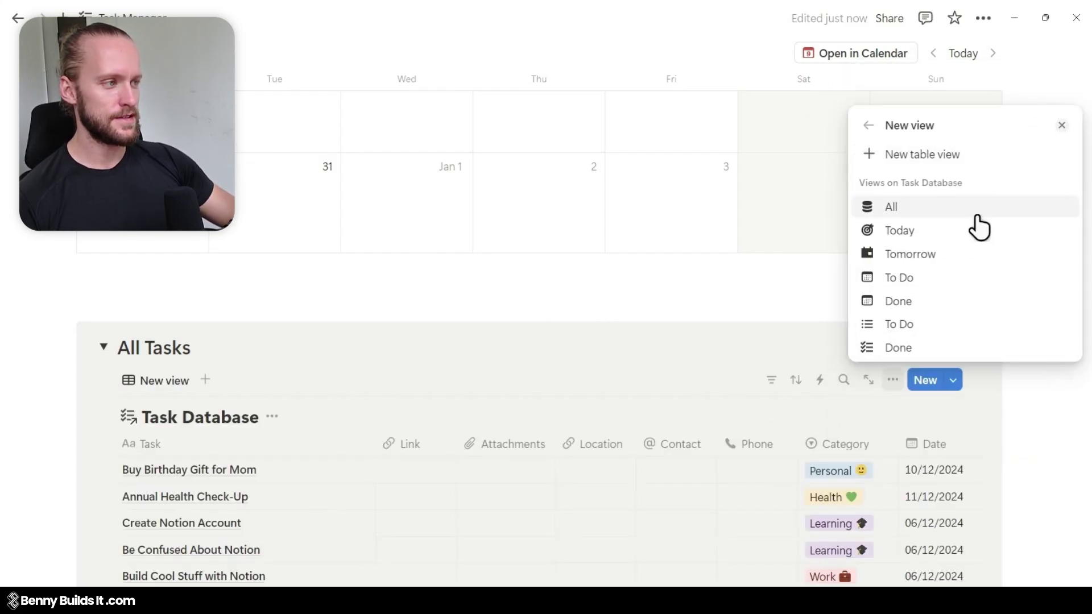
{"action": "left_click", "coordinate": [973, 211]}
{"action": "left_click", "coordinate": [936, 326]}
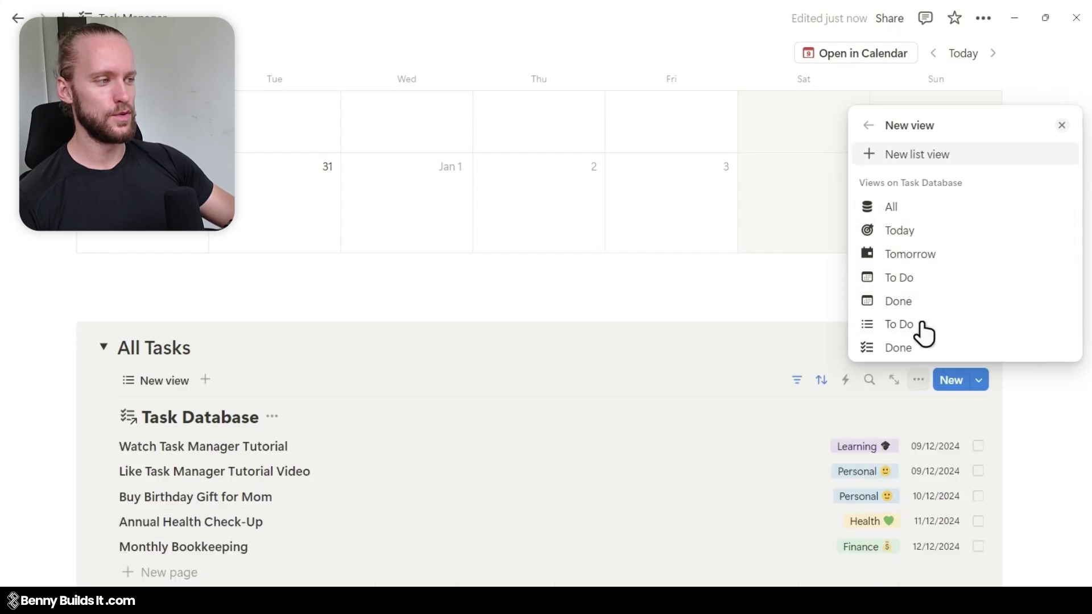
{"action": "left_click", "coordinate": [268, 425]}
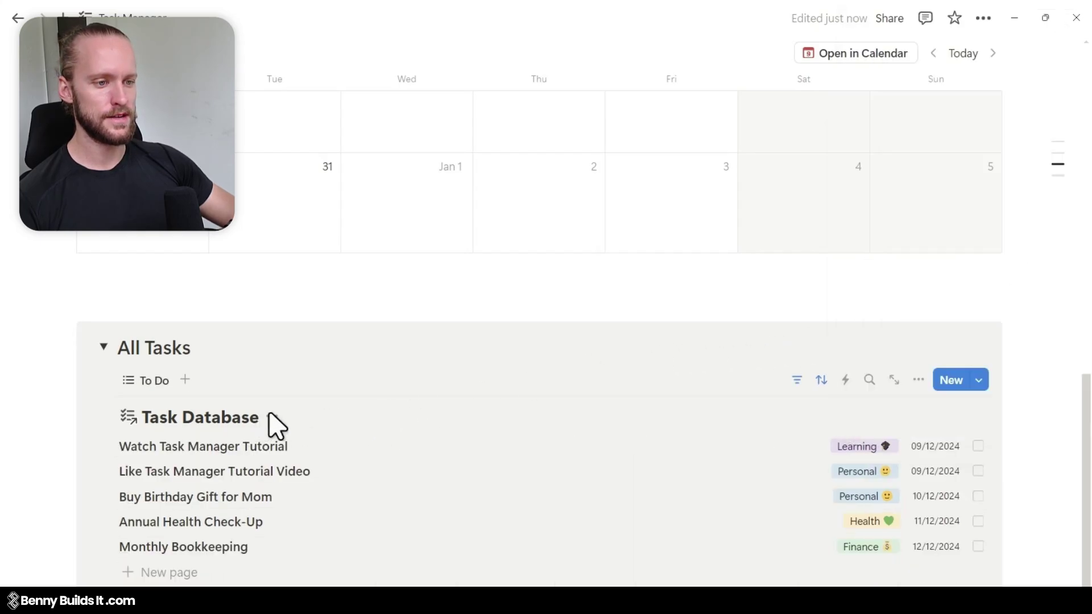
{"action": "left_click", "coordinate": [272, 418]}
{"action": "left_click", "coordinate": [281, 474]}
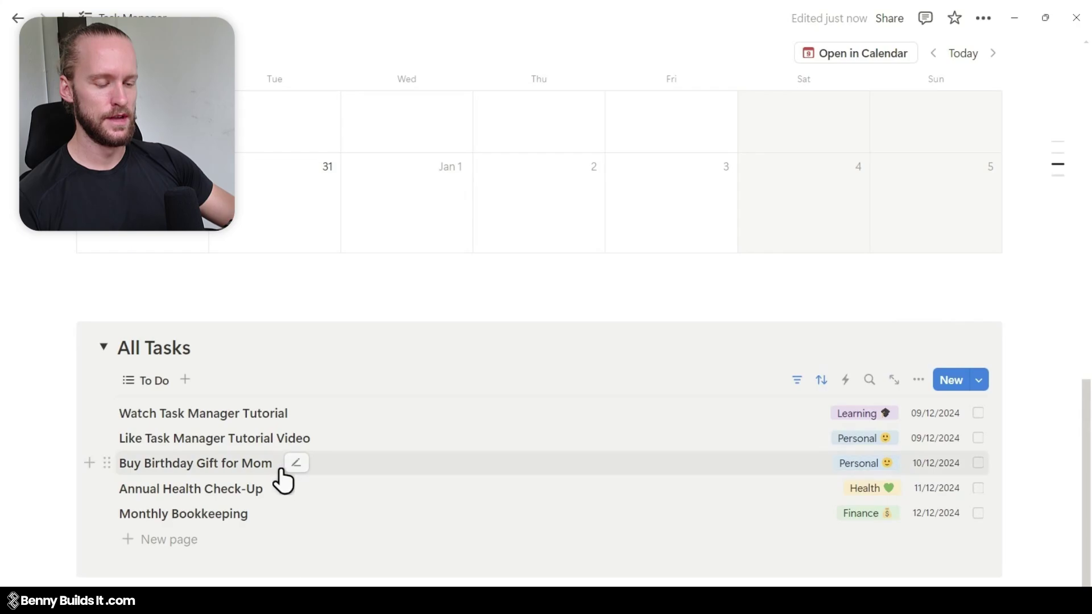
Step: Add a Done list tab beside To Do with title hidden, return to To Do, and collapse All Tasks
{"action": "left_click", "coordinate": [186, 380]}
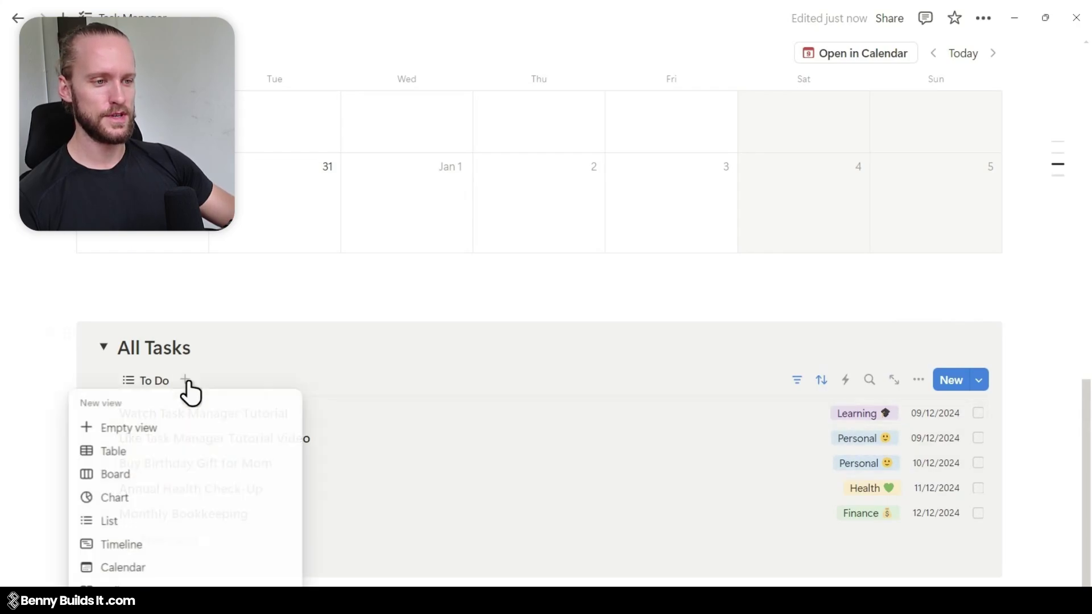
{"action": "left_click", "coordinate": [172, 435]}
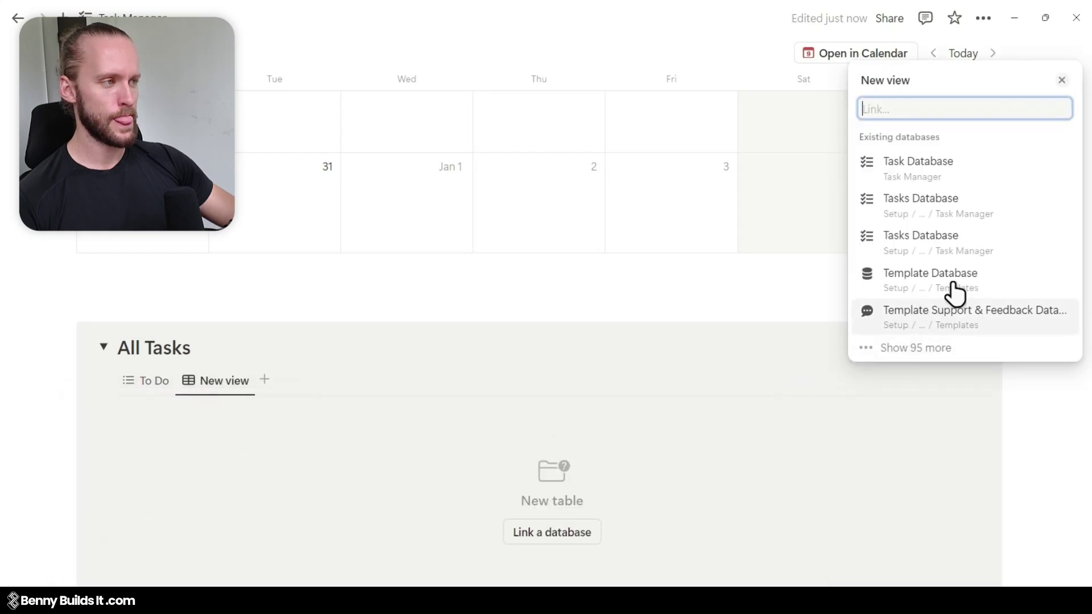
{"action": "left_click", "coordinate": [993, 194]}
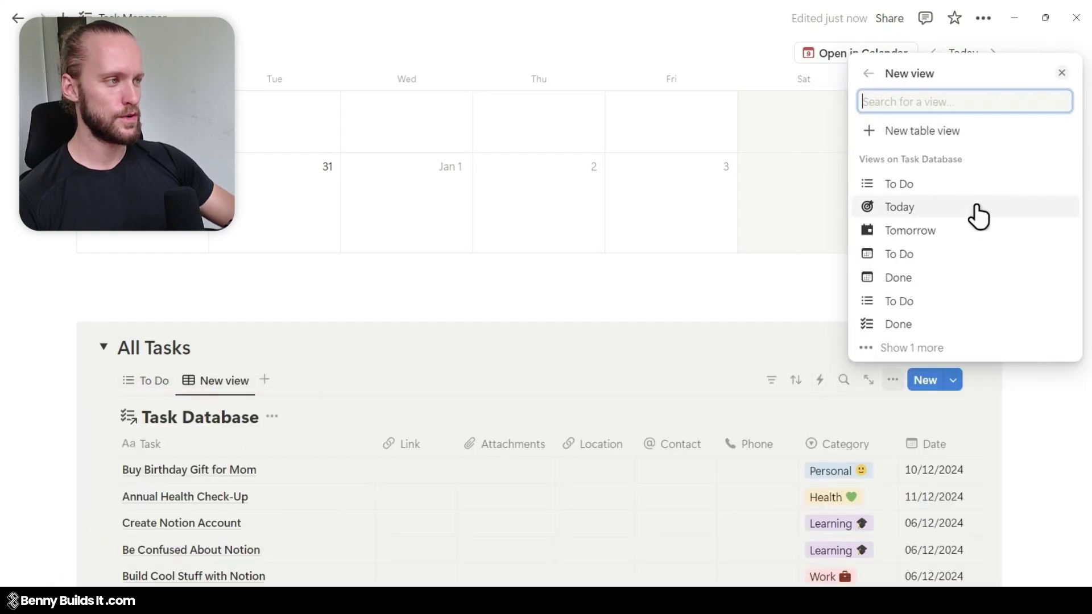
{"action": "left_click", "coordinate": [912, 325]}
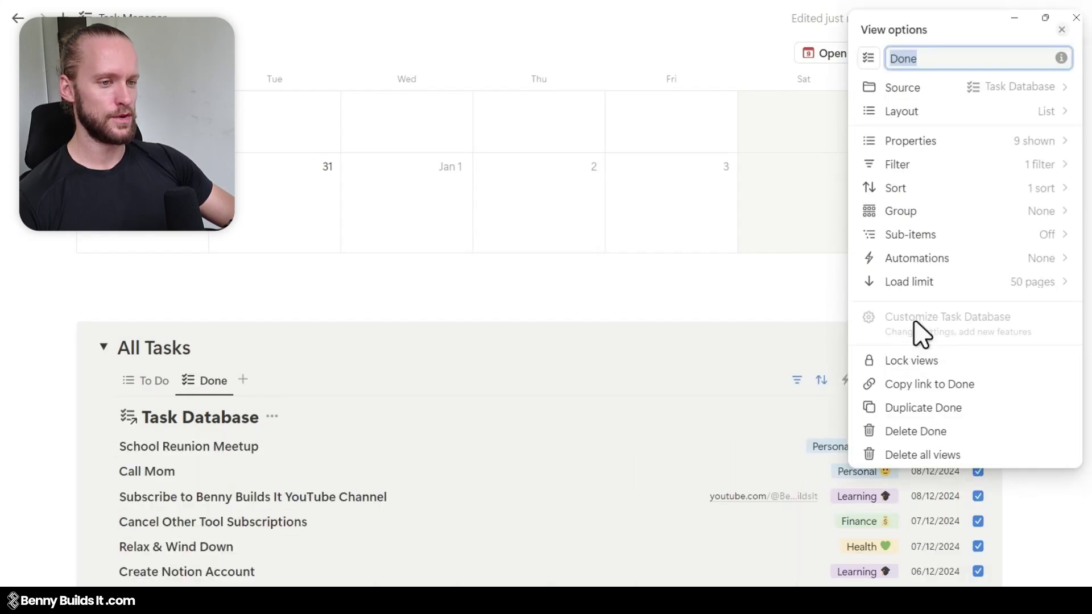
{"action": "left_click", "coordinate": [273, 420]}
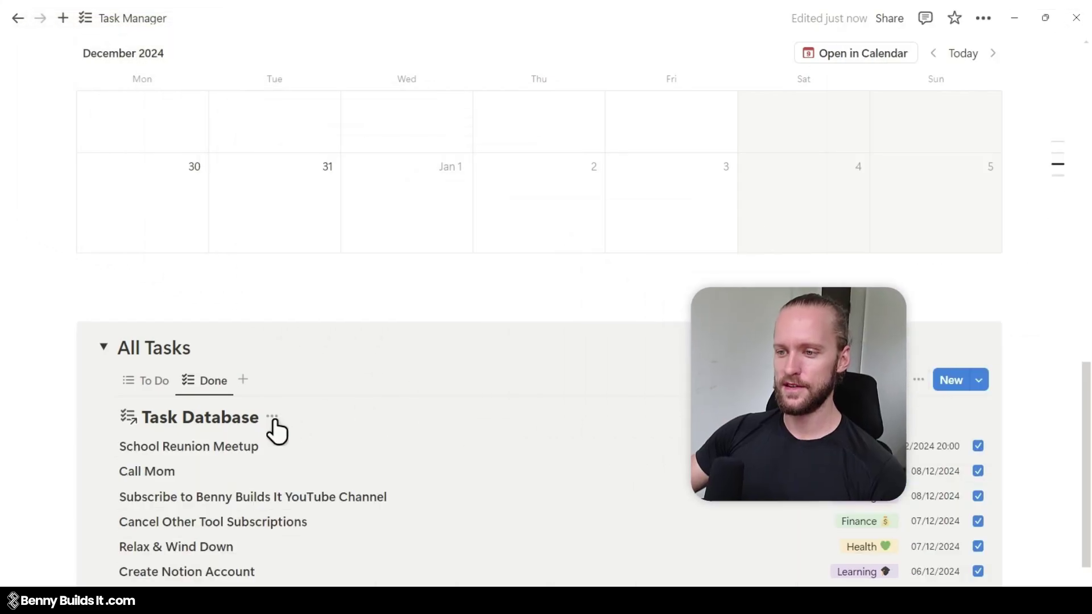
{"action": "left_click", "coordinate": [272, 418]}
{"action": "left_click", "coordinate": [281, 476]}
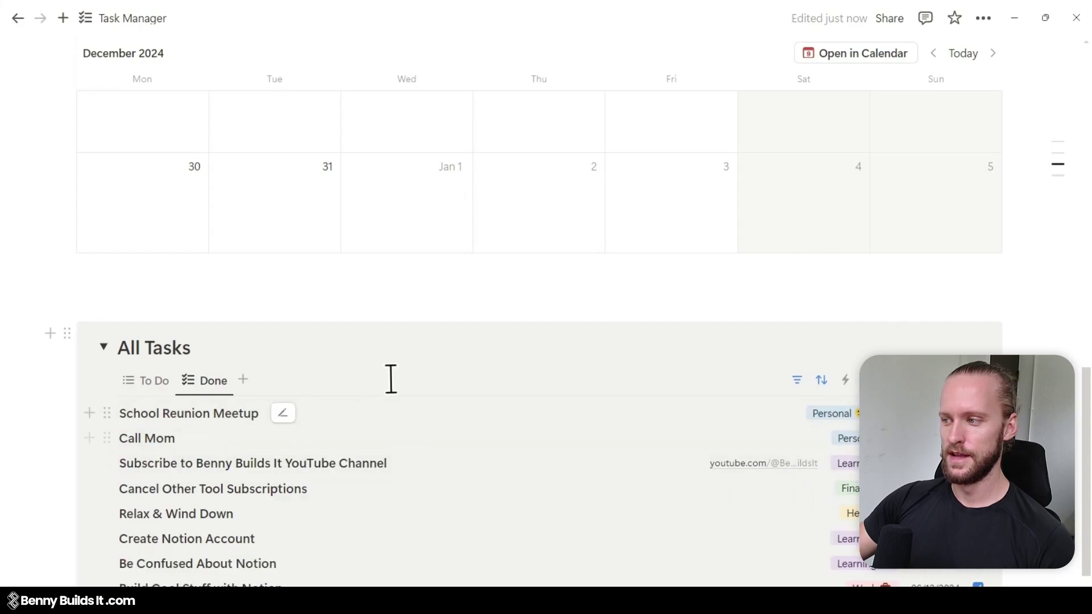
{"action": "scroll", "coordinate": [398, 377], "scroll_direction": "down", "scroll_amount": 1}
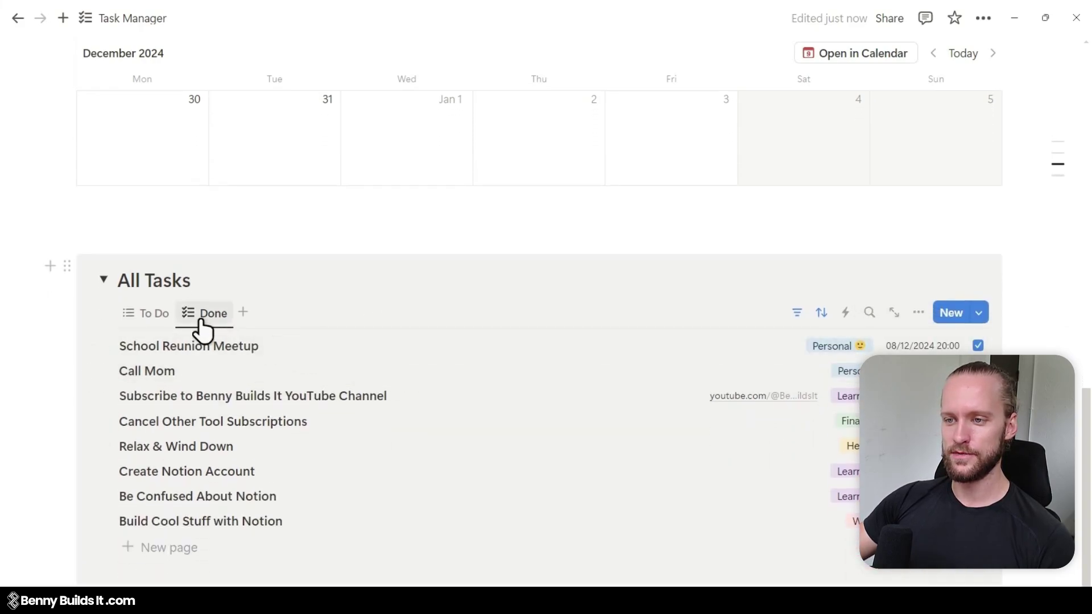
{"action": "left_click", "coordinate": [157, 323]}
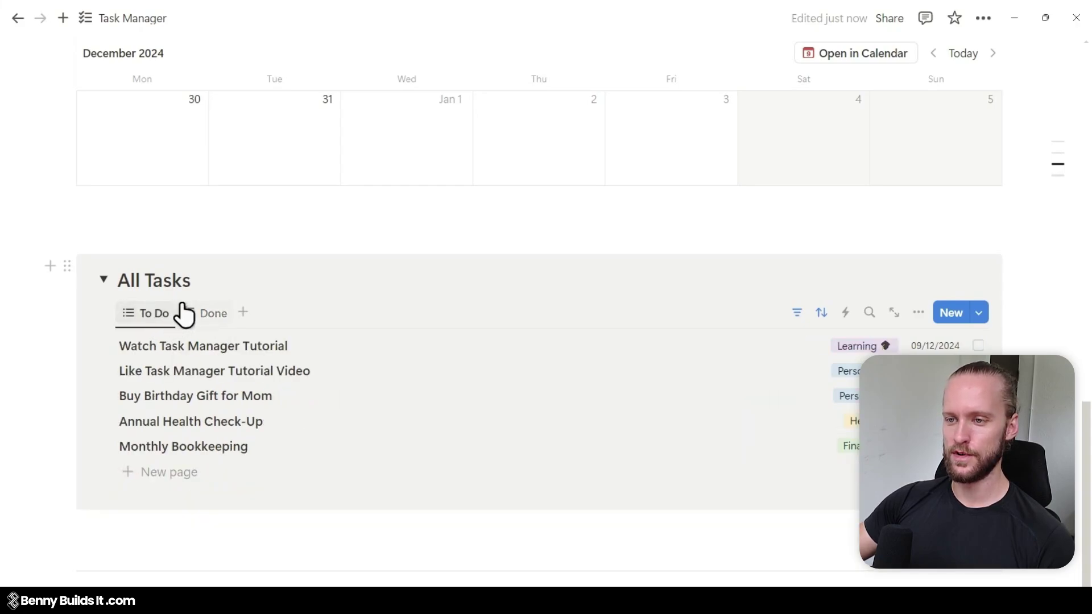
{"action": "left_click", "coordinate": [104, 280]}
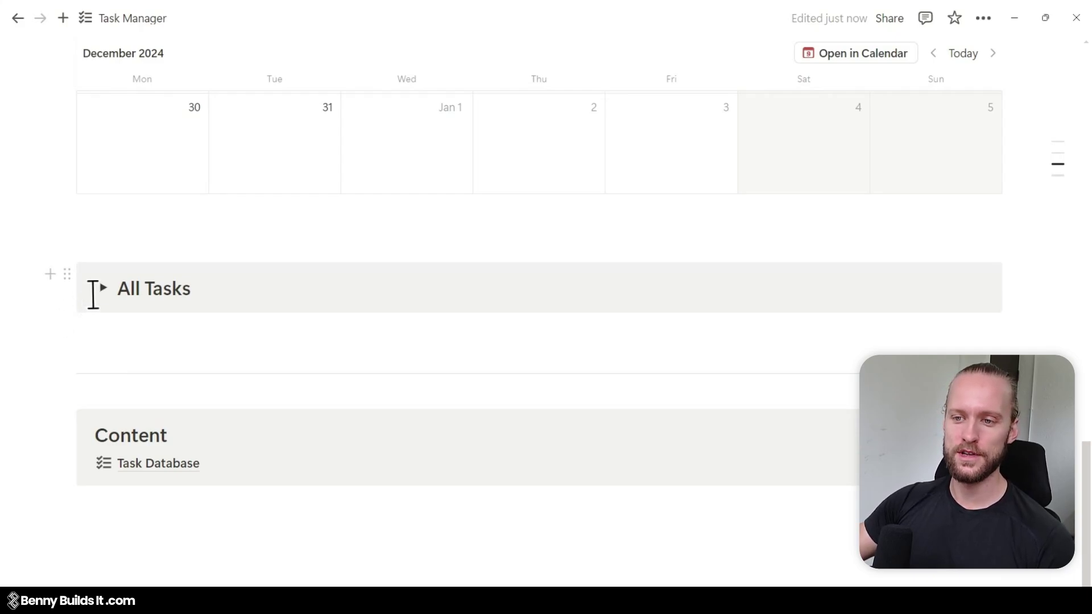
Step: Delete the stray empty block beneath the All Tasks toggle
{"action": "left_click_drag", "start_coordinate": [35, 335], "coordinate": [132, 335]}
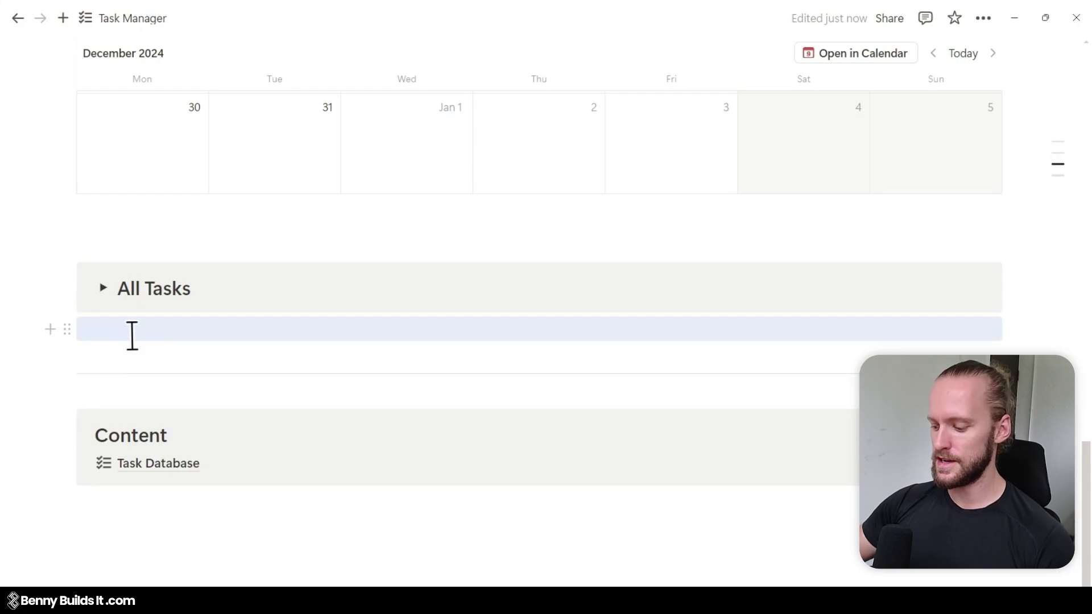
{"action": "key", "text": "ctrl+shift+Up"}
{"action": "left_click_drag", "start_coordinate": [24, 246], "coordinate": [143, 251]}
{"action": "key", "text": "BackSpace"}
Step: Check the Calendar section's Done tab, then return it to To Do
{"action": "scroll", "coordinate": [429, 215], "scroll_direction": "up", "scroll_amount": 4}
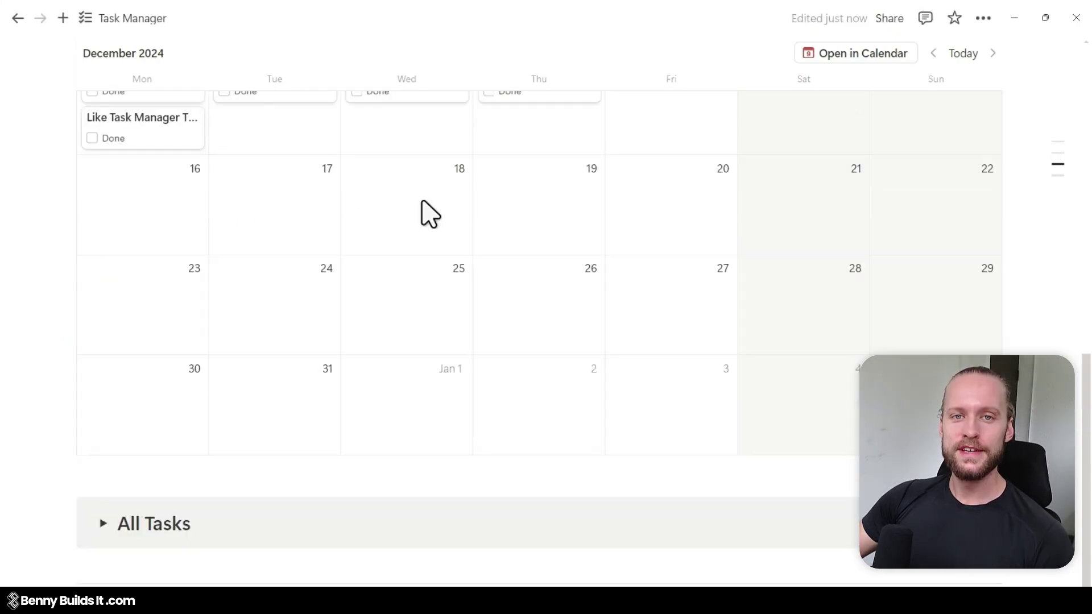
{"action": "scroll", "coordinate": [429, 215], "scroll_direction": "up", "scroll_amount": 10}
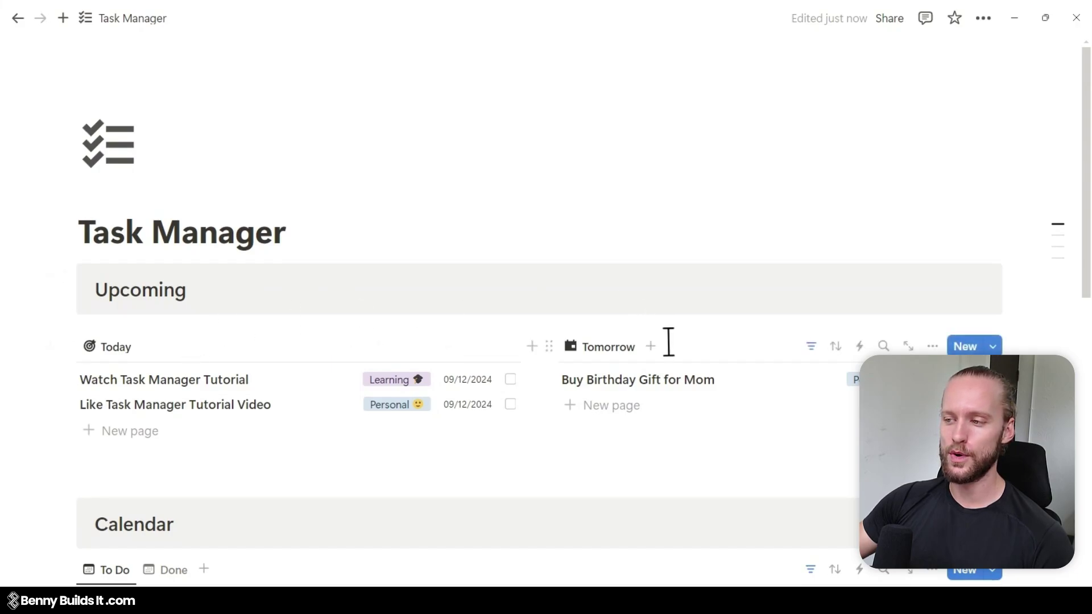
{"action": "scroll", "coordinate": [652, 370], "scroll_direction": "down", "scroll_amount": 6}
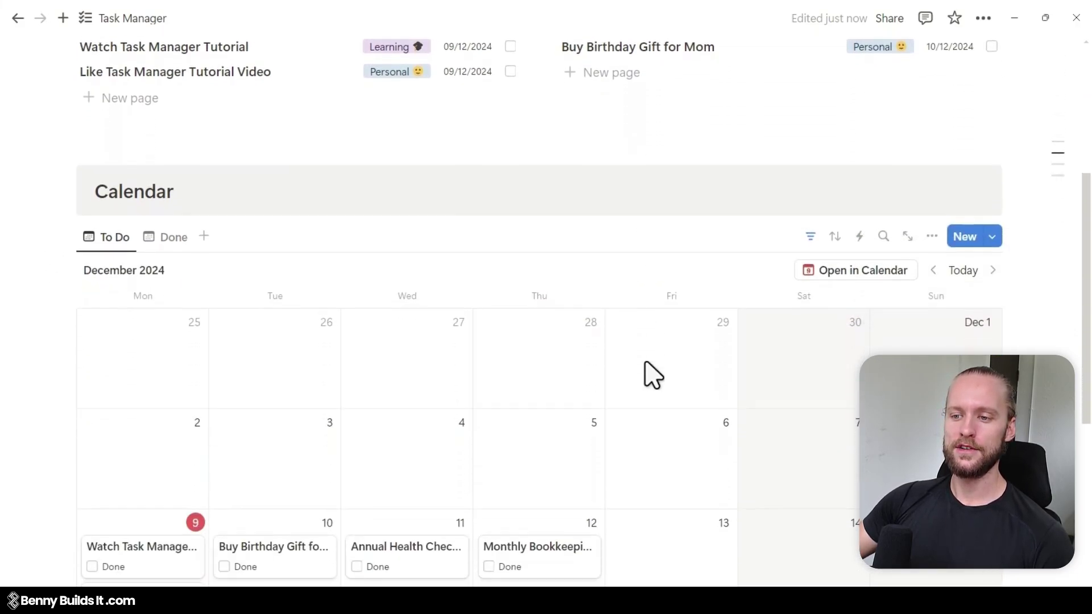
{"action": "scroll", "coordinate": [586, 353], "scroll_direction": "down", "scroll_amount": 1}
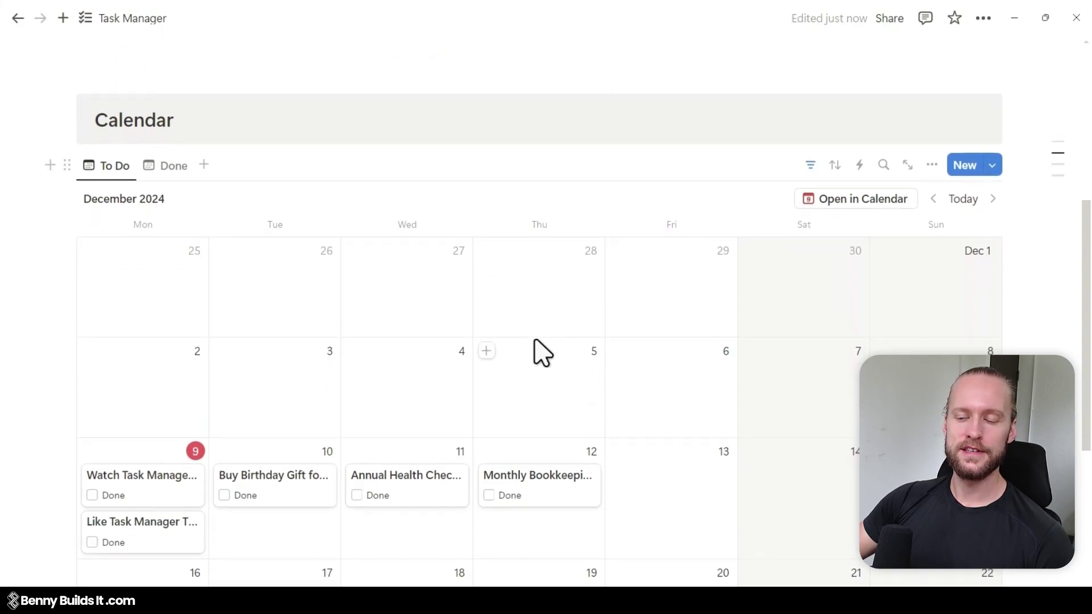
{"action": "left_click", "coordinate": [171, 169]}
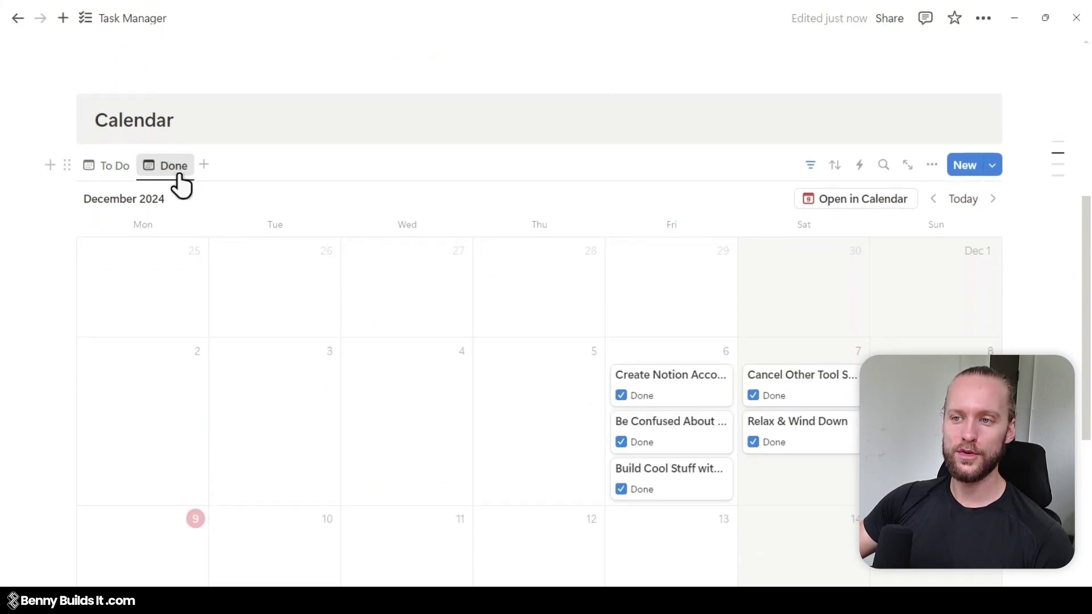
{"action": "left_click", "coordinate": [100, 171]}
{"action": "scroll", "coordinate": [478, 293], "scroll_direction": "down", "scroll_amount": 9}
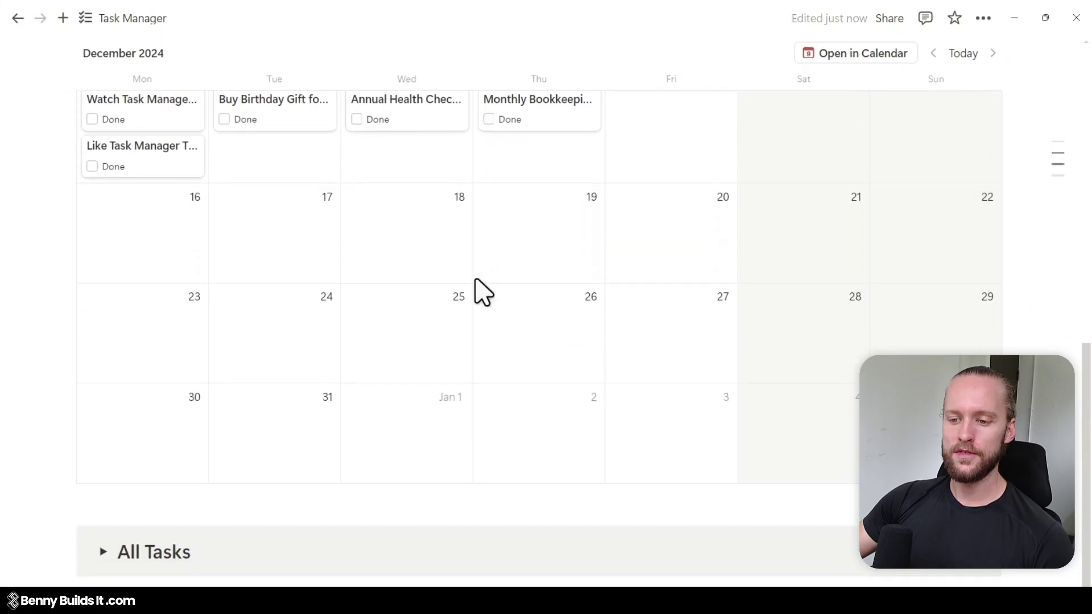
Step: Expand All Tasks, check its To Do and Done lists, then collapse it again
{"action": "left_click", "coordinate": [103, 390]}
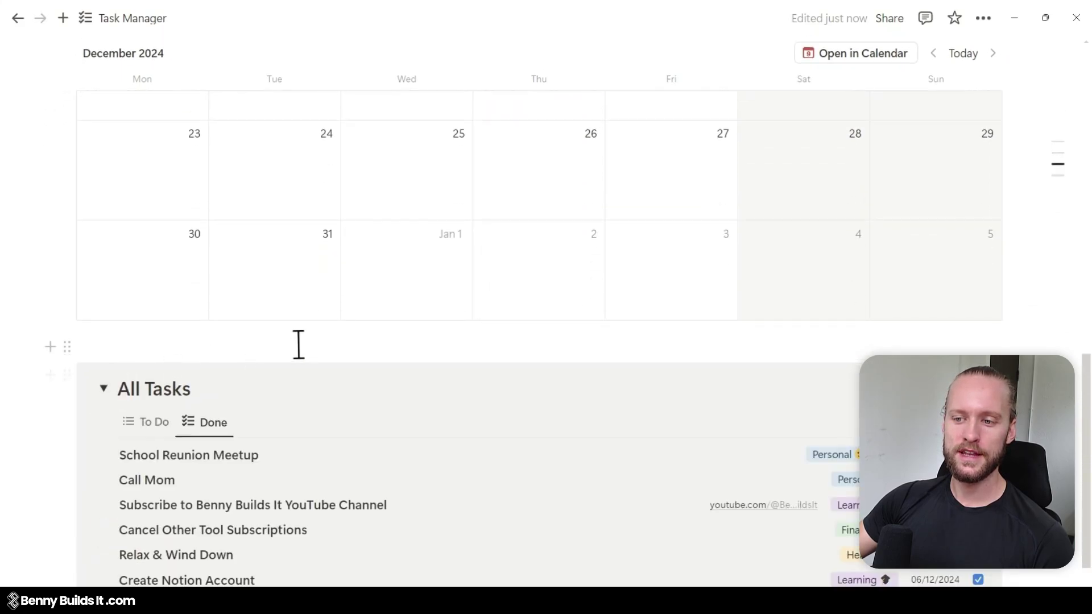
{"action": "scroll", "coordinate": [304, 344], "scroll_direction": "down", "scroll_amount": 3}
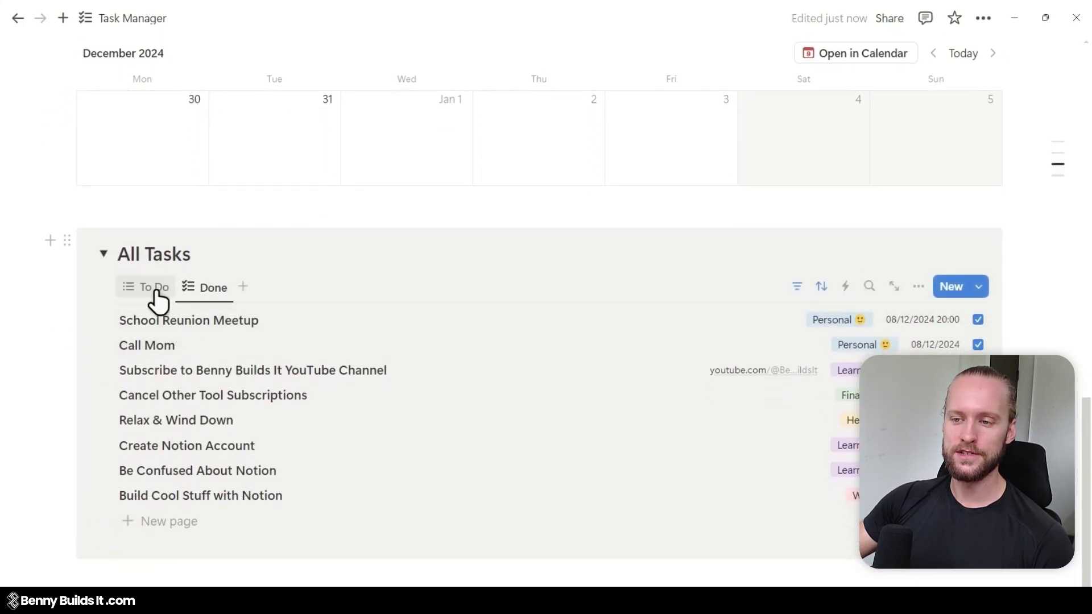
{"action": "left_click", "coordinate": [165, 289]}
{"action": "left_click", "coordinate": [210, 289]}
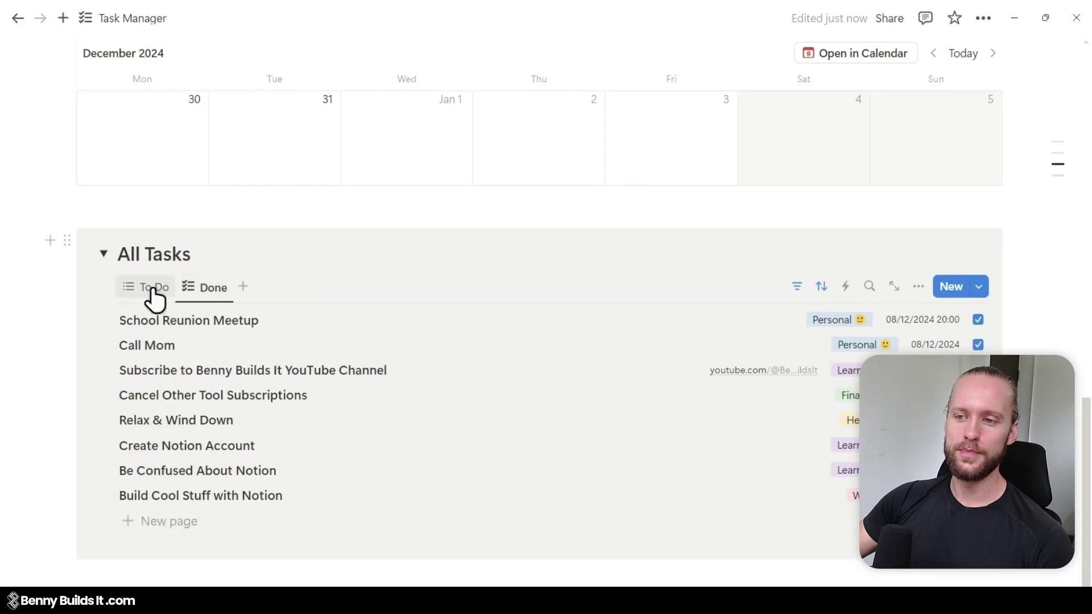
{"action": "left_click", "coordinate": [152, 290]}
{"action": "left_click", "coordinate": [103, 253]}
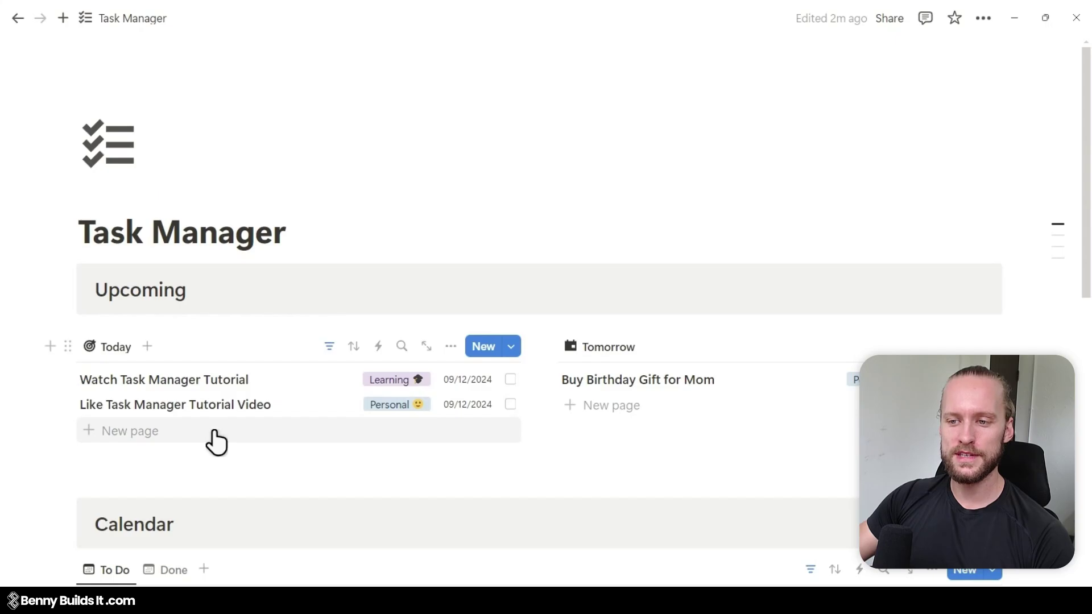
{"action": "scroll", "coordinate": [307, 448], "scroll_direction": "down", "scroll_amount": 7}
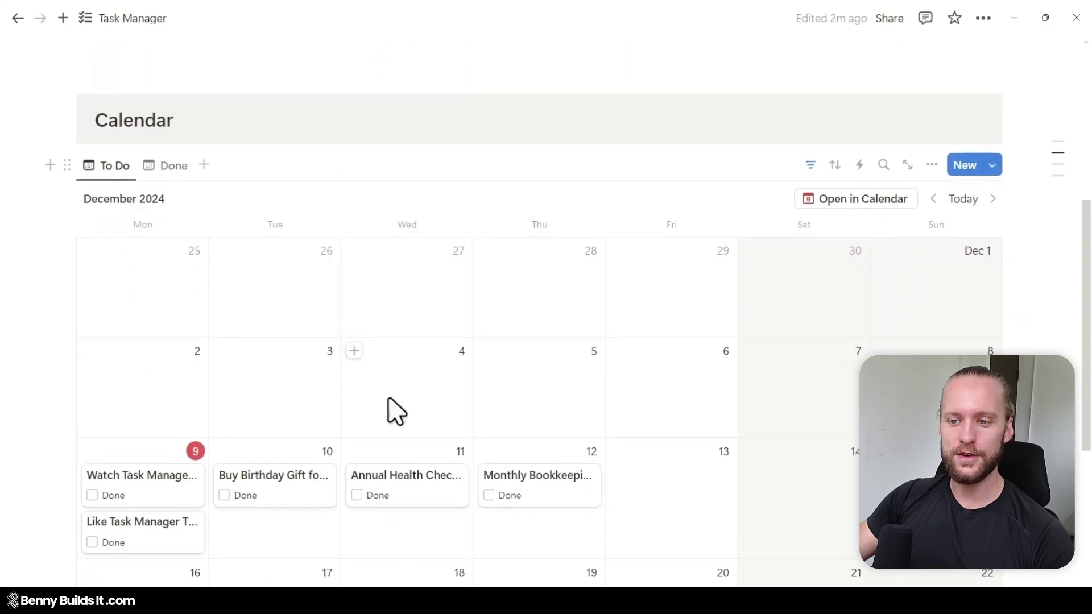
{"action": "scroll", "coordinate": [300, 472], "scroll_direction": "down", "scroll_amount": 1}
{"action": "left_click_drag", "start_coordinate": [156, 432], "coordinate": [662, 451]}
{"action": "scroll", "coordinate": [398, 478], "scroll_direction": "down", "scroll_amount": 1}
{"action": "left_click_drag", "start_coordinate": [125, 392], "coordinate": [158, 398]}
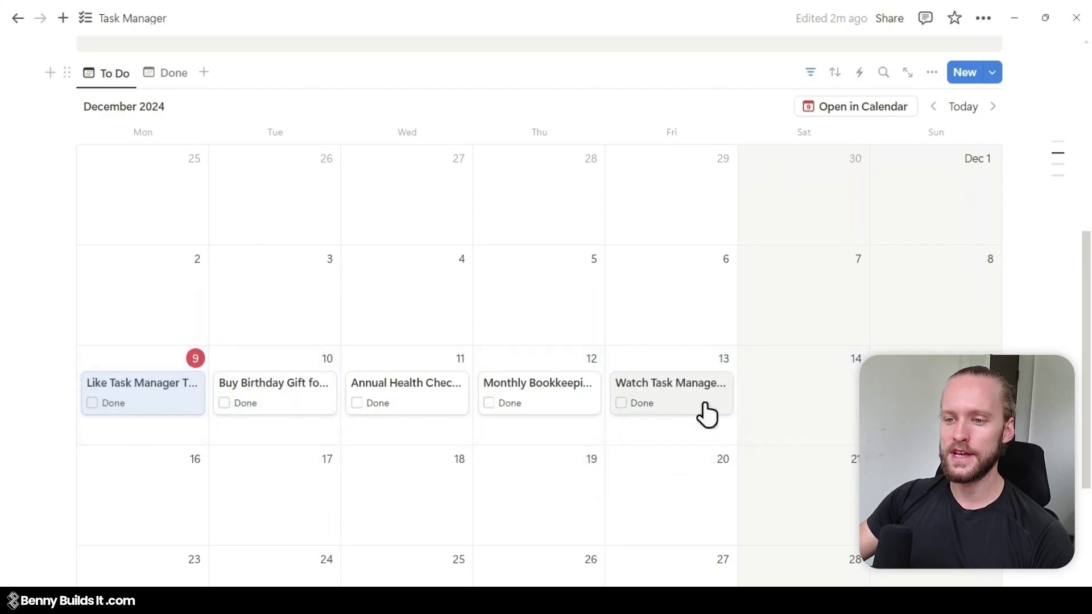
{"action": "left_click_drag", "start_coordinate": [707, 415], "coordinate": [150, 435]}
{"action": "scroll", "coordinate": [150, 434], "scroll_direction": "up", "scroll_amount": 1}
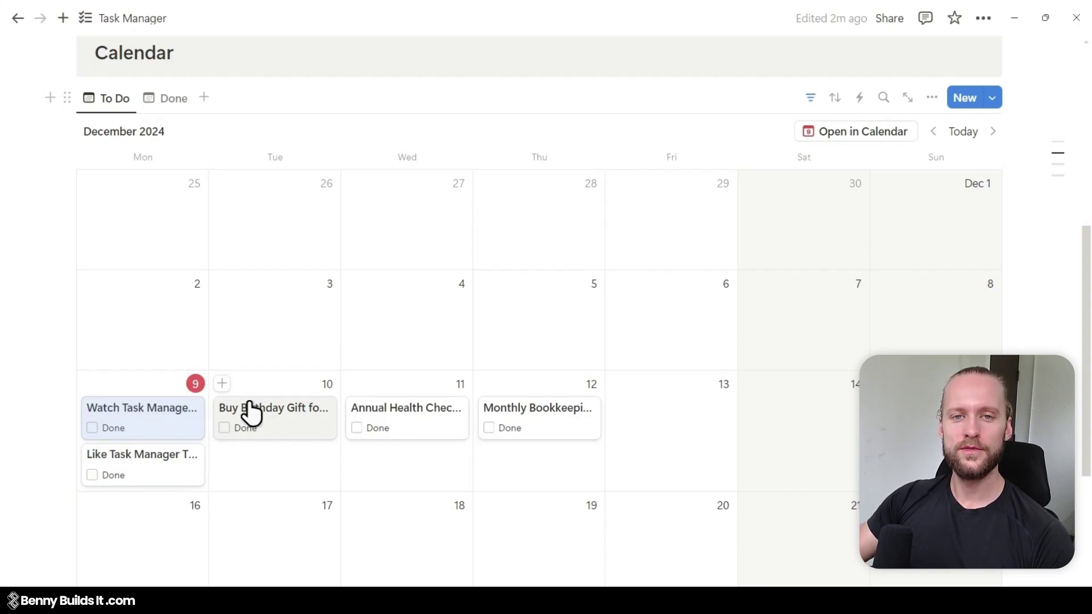
{"action": "left_click_drag", "start_coordinate": [171, 442], "coordinate": [145, 437]}
{"action": "scroll", "coordinate": [668, 425], "scroll_direction": "down", "scroll_amount": 1}
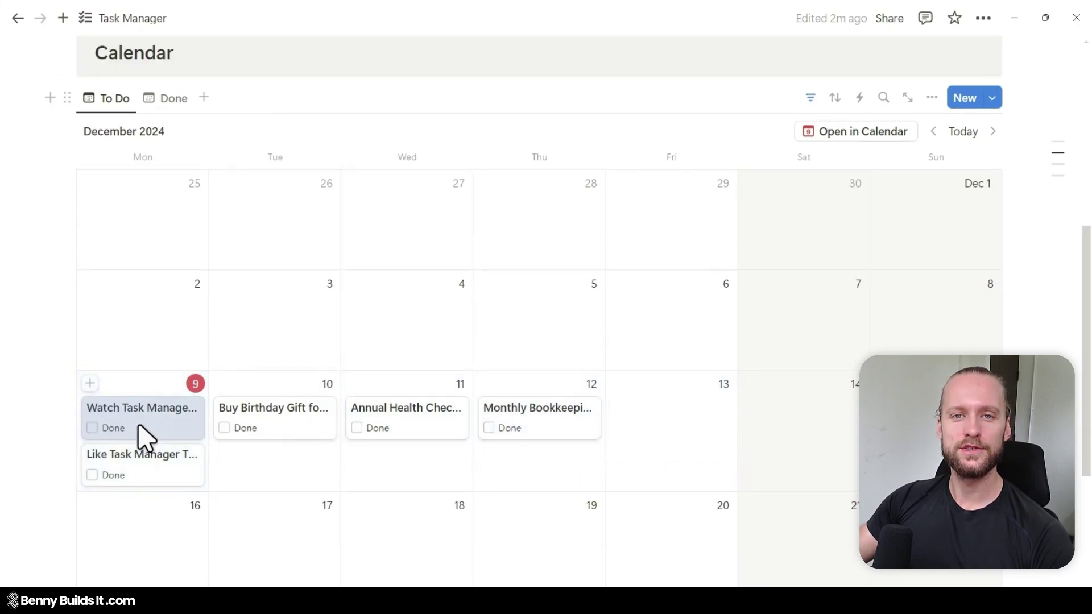
{"action": "scroll", "coordinate": [707, 524], "scroll_direction": "up", "scroll_amount": 8}
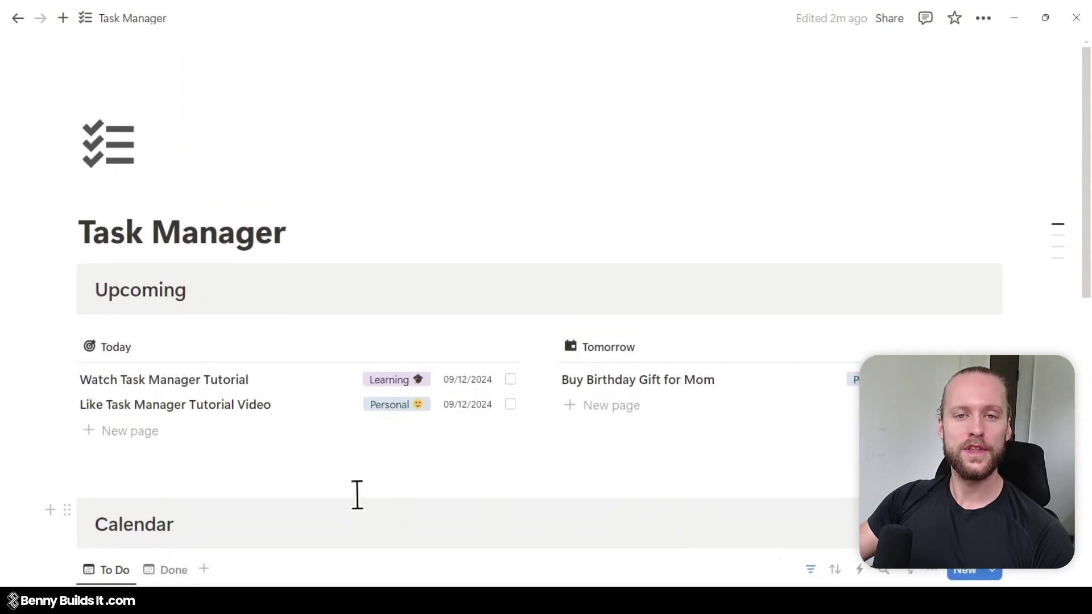
Step: Move Watch Task Manager Tutorial and Like Task Manager Tutorial Video into Tomorrow
{"action": "left_click_drag", "start_coordinate": [75, 381], "coordinate": [653, 371]}
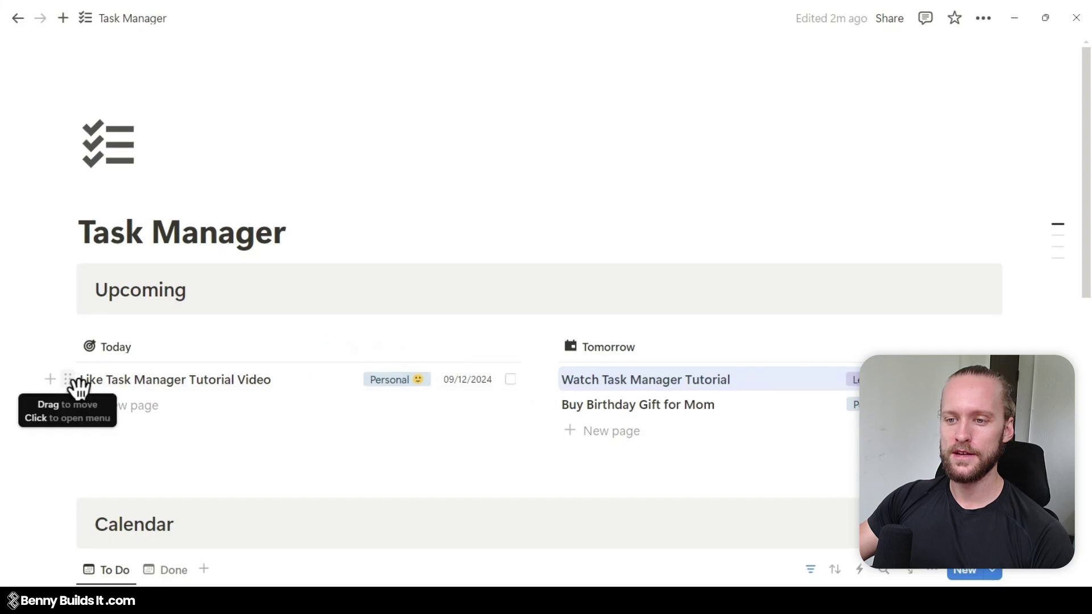
{"action": "left_click_drag", "start_coordinate": [67, 379], "coordinate": [626, 373]}
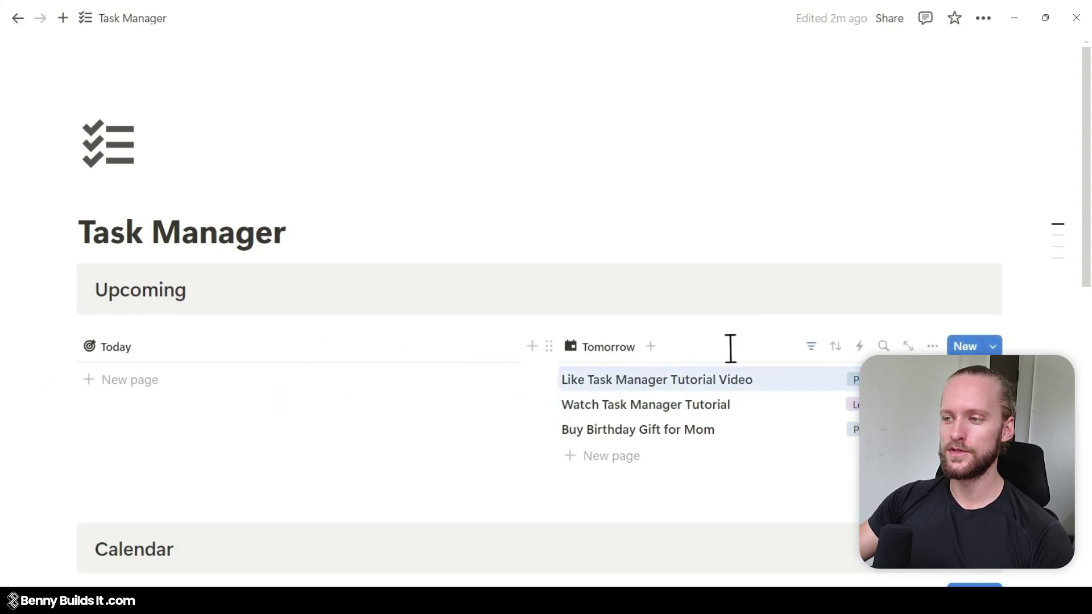
{"action": "scroll", "coordinate": [730, 348], "scroll_direction": "down", "scroll_amount": 1}
{"action": "scroll", "coordinate": [830, 375], "scroll_direction": "down", "scroll_amount": 6}
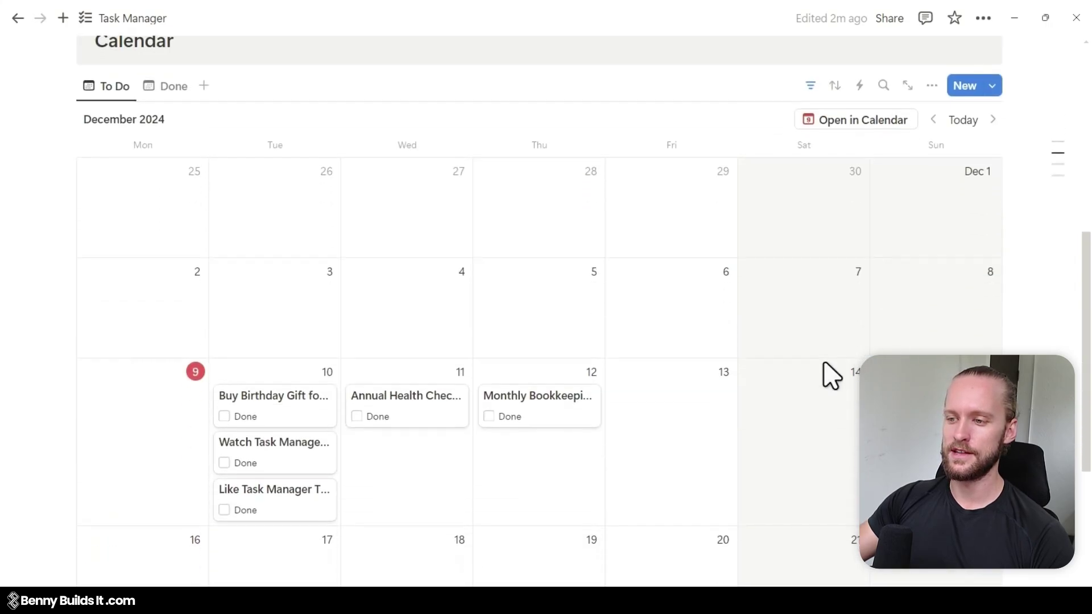
{"action": "scroll", "coordinate": [830, 375], "scroll_direction": "down", "scroll_amount": 1}
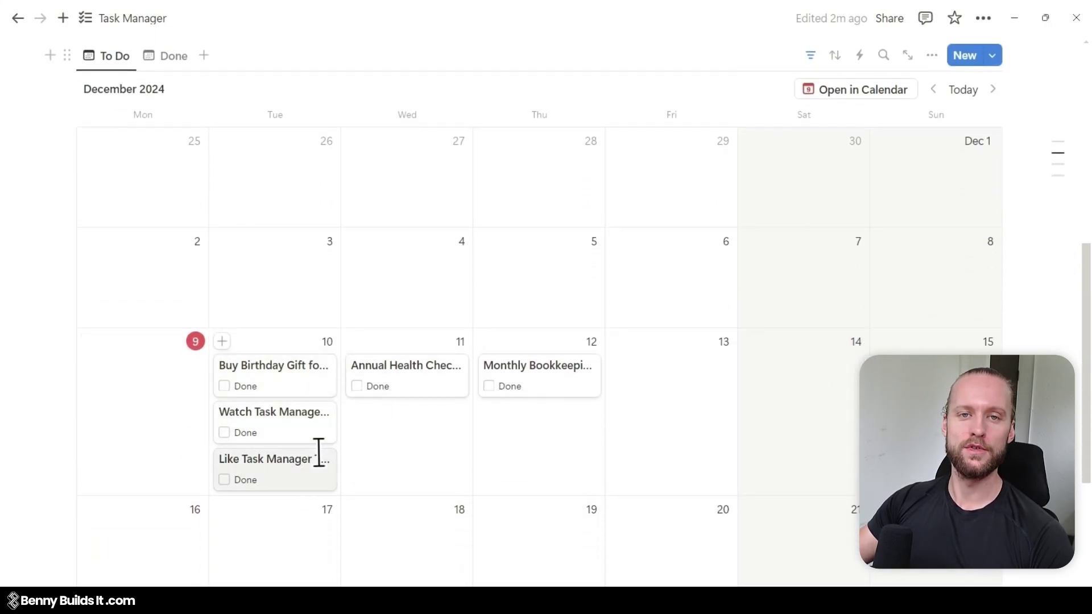
Step: Drag Buy Birthday Gift for Mom onto December 15 in the calendar
{"action": "scroll", "coordinate": [585, 456], "scroll_direction": "up", "scroll_amount": 5}
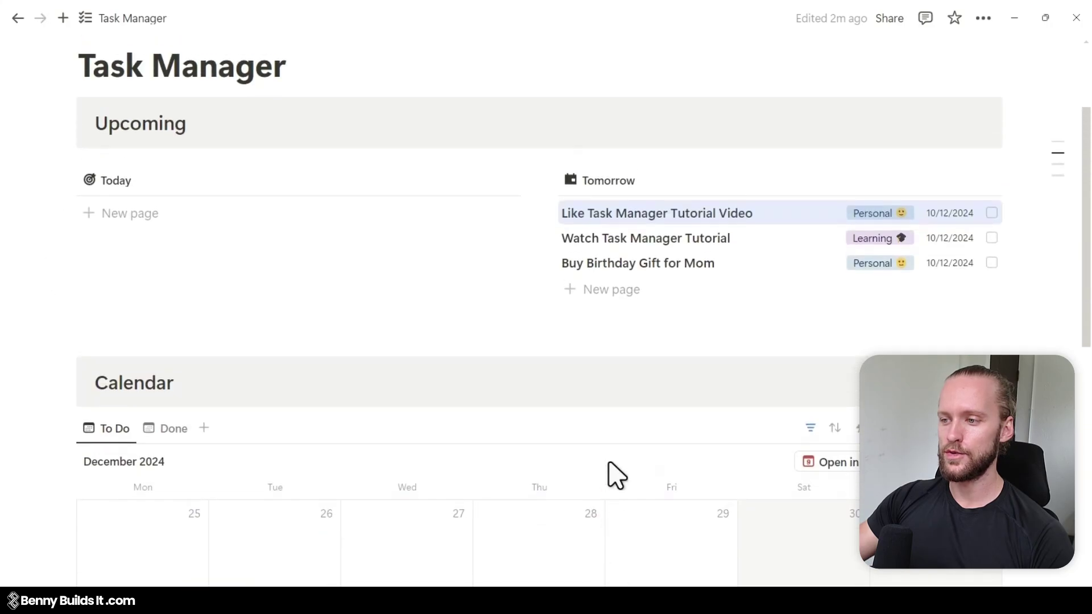
{"action": "scroll", "coordinate": [616, 470], "scroll_direction": "up", "scroll_amount": 2}
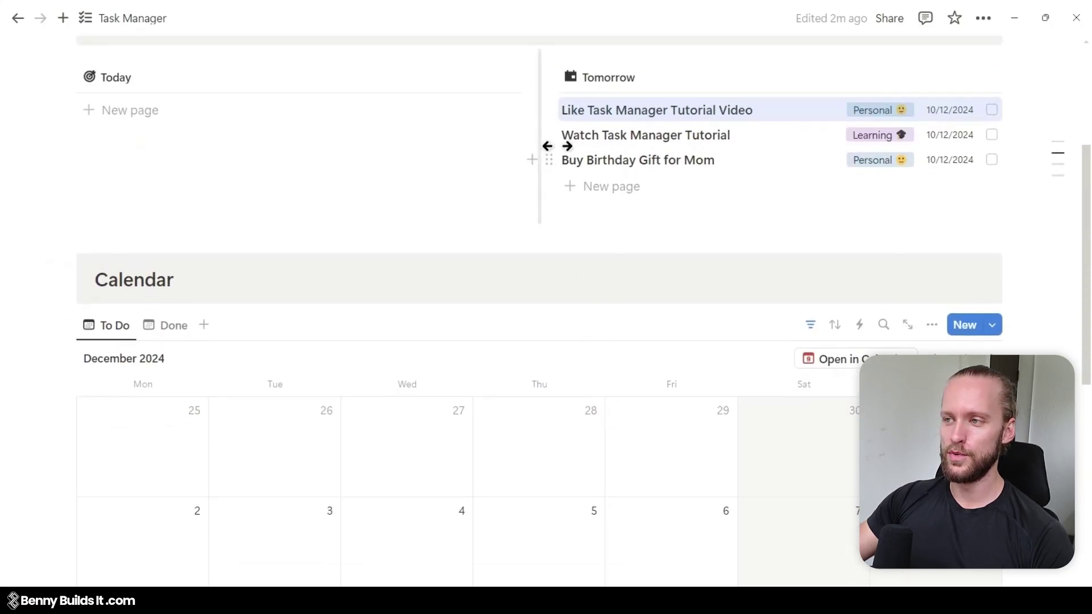
{"action": "left_click_drag", "start_coordinate": [556, 164], "coordinate": [933, 576]}
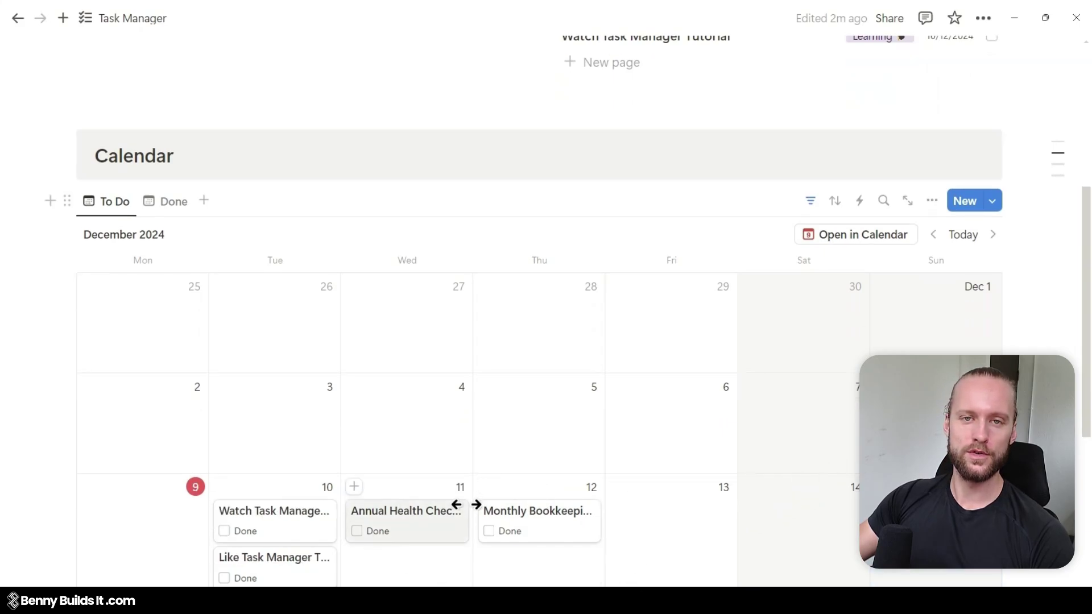
{"action": "scroll", "coordinate": [884, 569], "scroll_direction": "up", "scroll_amount": 5}
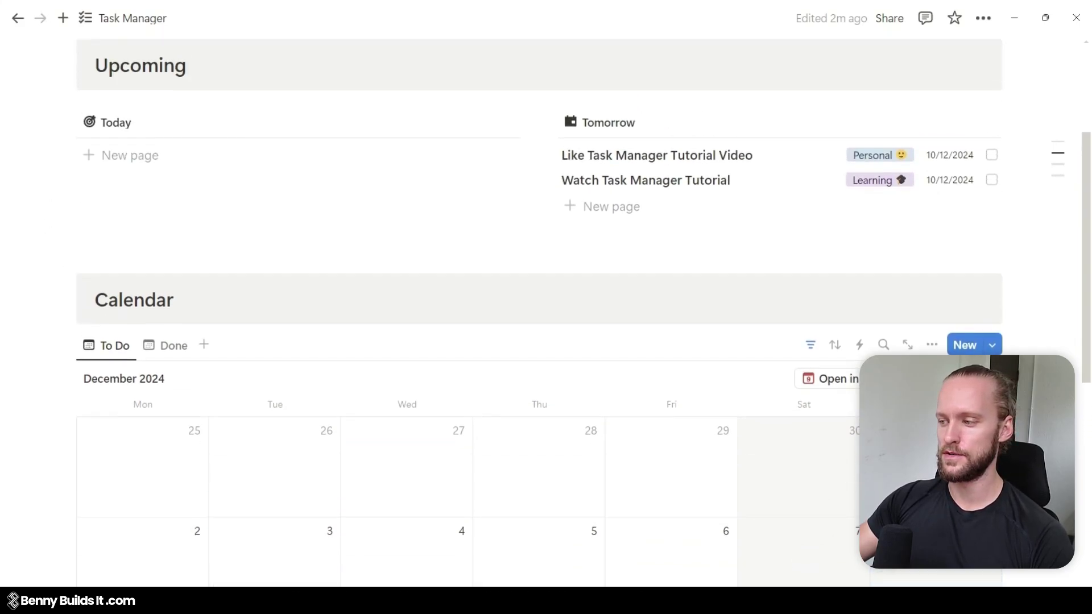
{"action": "scroll", "coordinate": [885, 568], "scroll_direction": "down", "scroll_amount": 4}
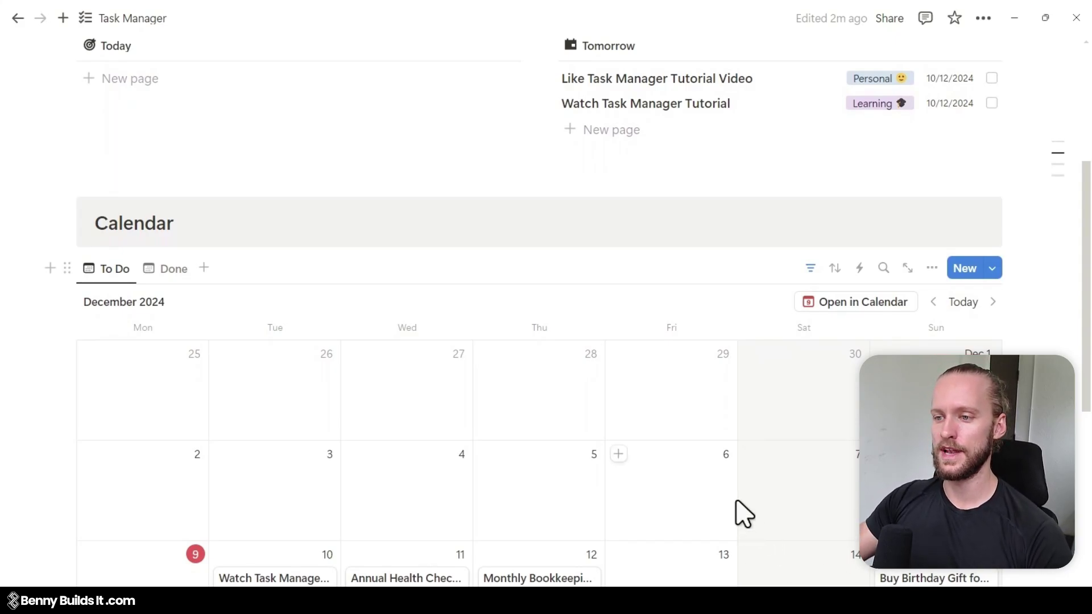
{"action": "scroll", "coordinate": [641, 440], "scroll_direction": "up", "scroll_amount": 1}
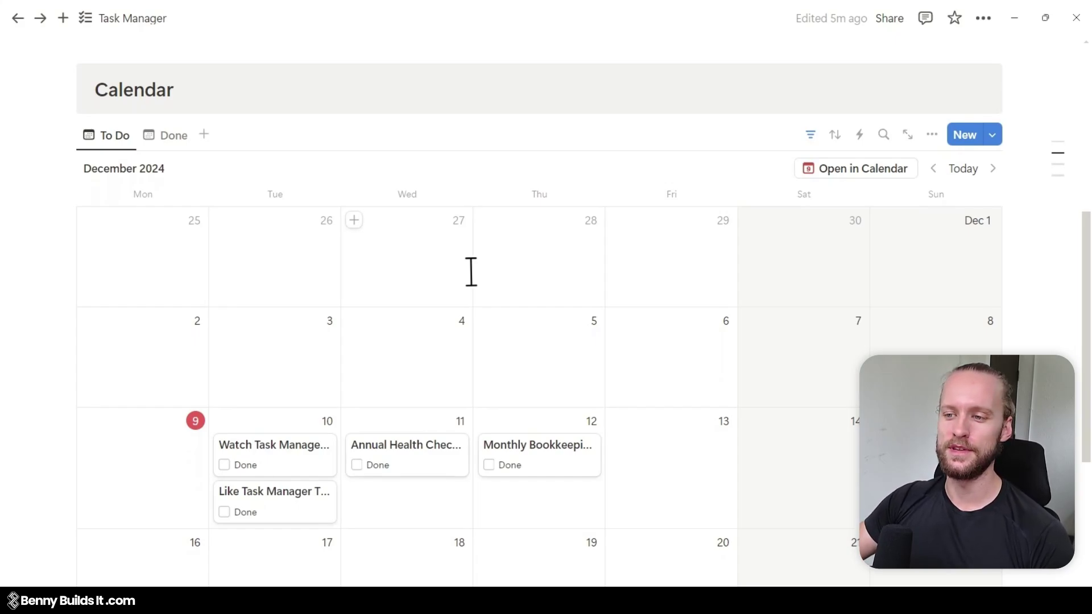
Step: Open the Task Database page, unlock it, and show its (empty) templates list
{"action": "scroll", "coordinate": [470, 271], "scroll_direction": "down", "scroll_amount": 8}
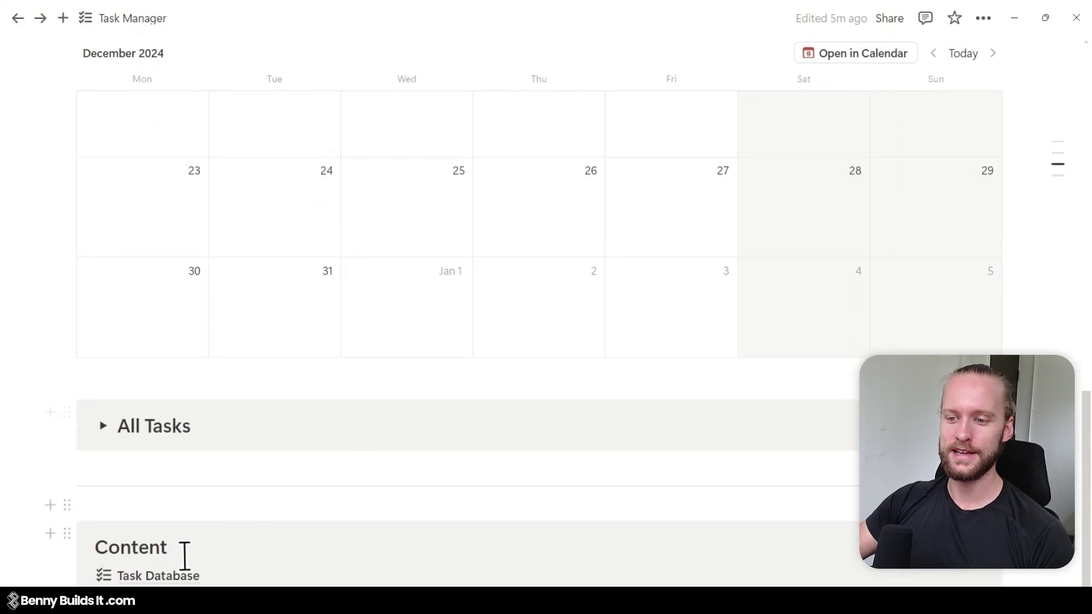
{"action": "left_click", "coordinate": [144, 576]}
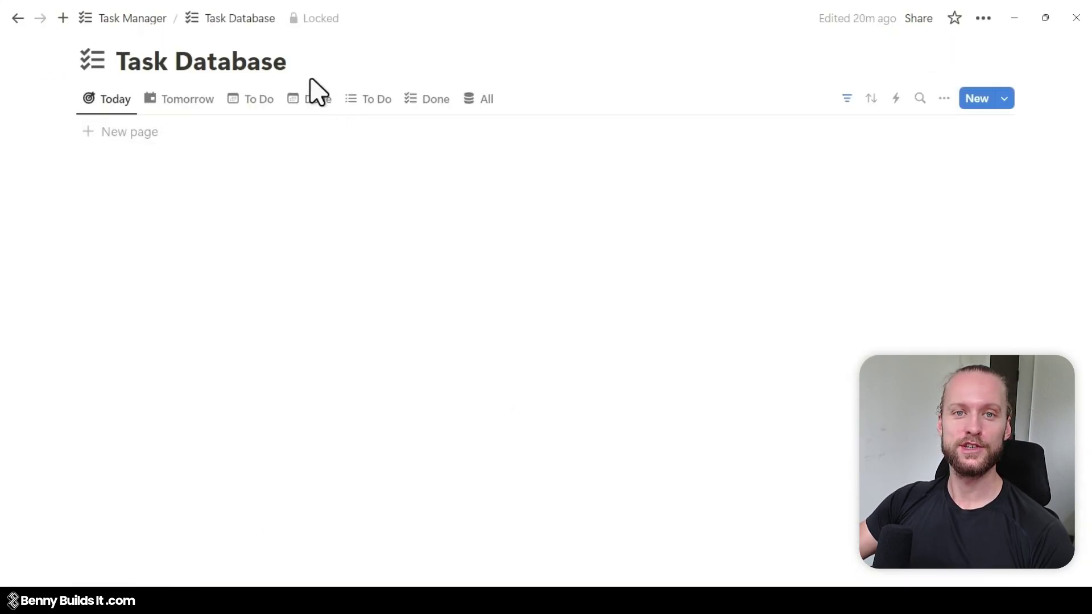
{"action": "left_click", "coordinate": [315, 24]}
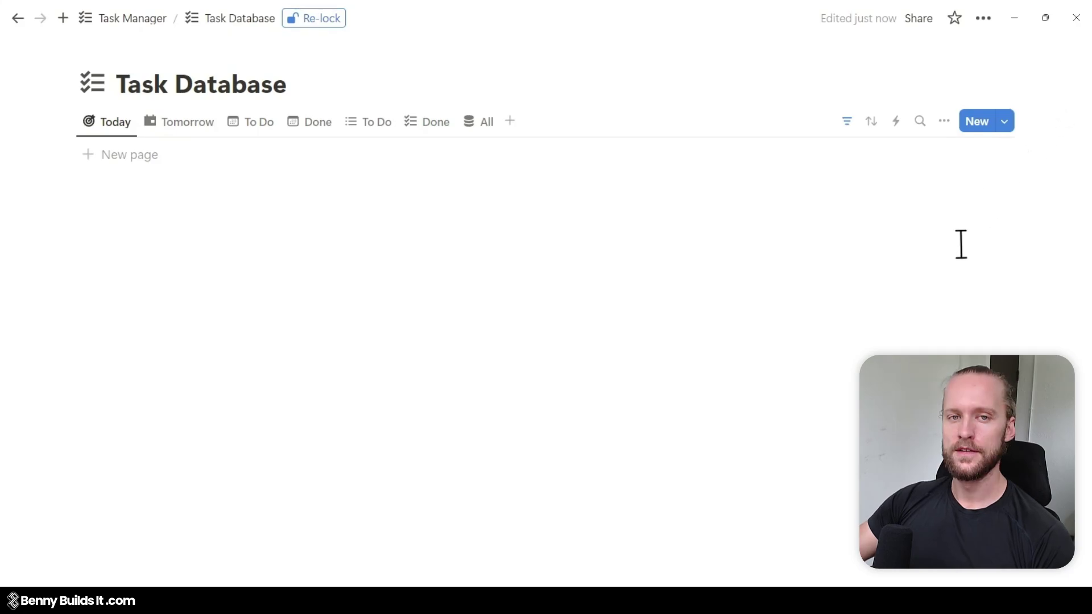
{"action": "left_click", "coordinate": [1005, 122]}
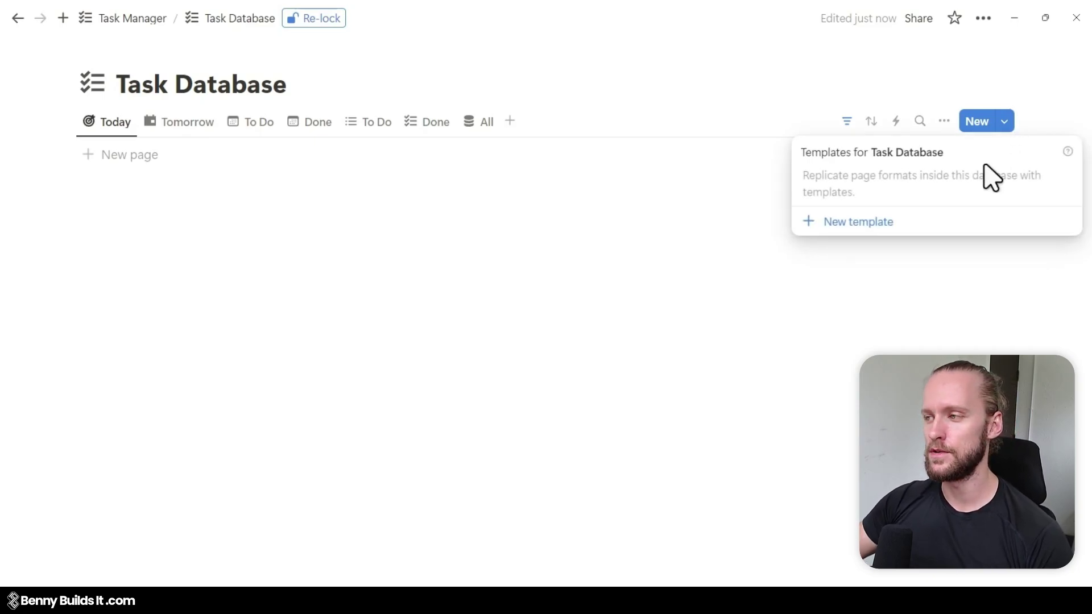
Step: Add a 'Monthly Bookkeeping' template with Category Finance and Date Today
{"action": "left_click", "coordinate": [866, 223]}
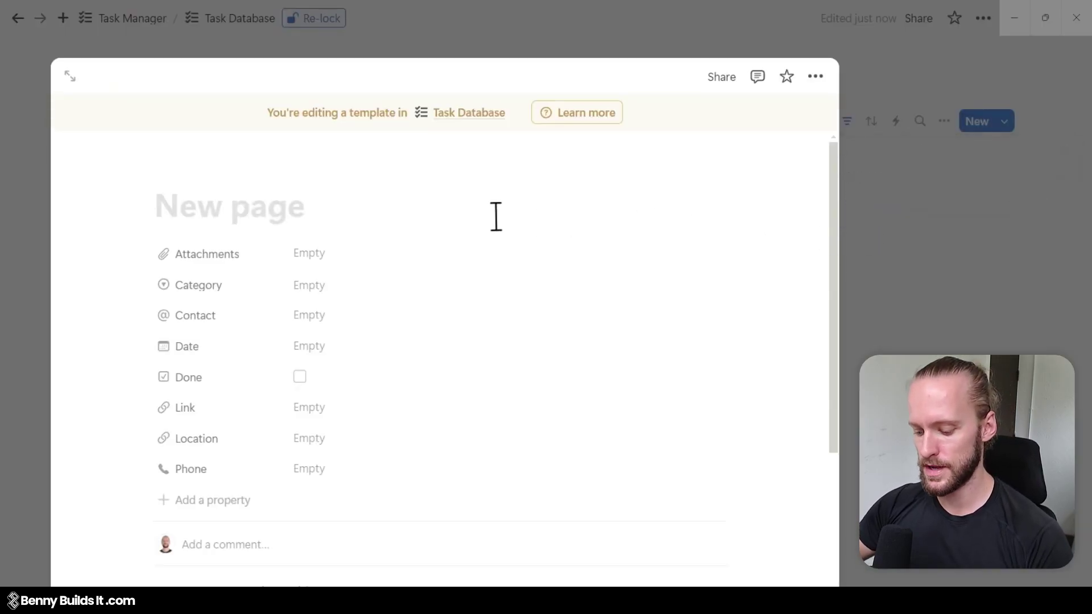
{"action": "type", "text": "Monthly"}
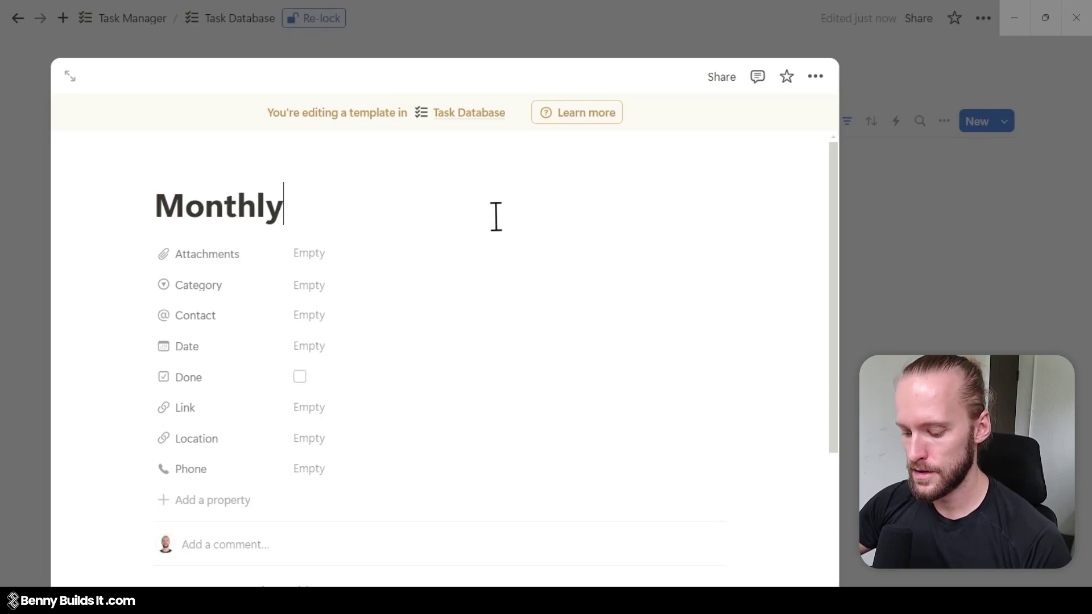
{"action": "type", "text": " Bookke"}
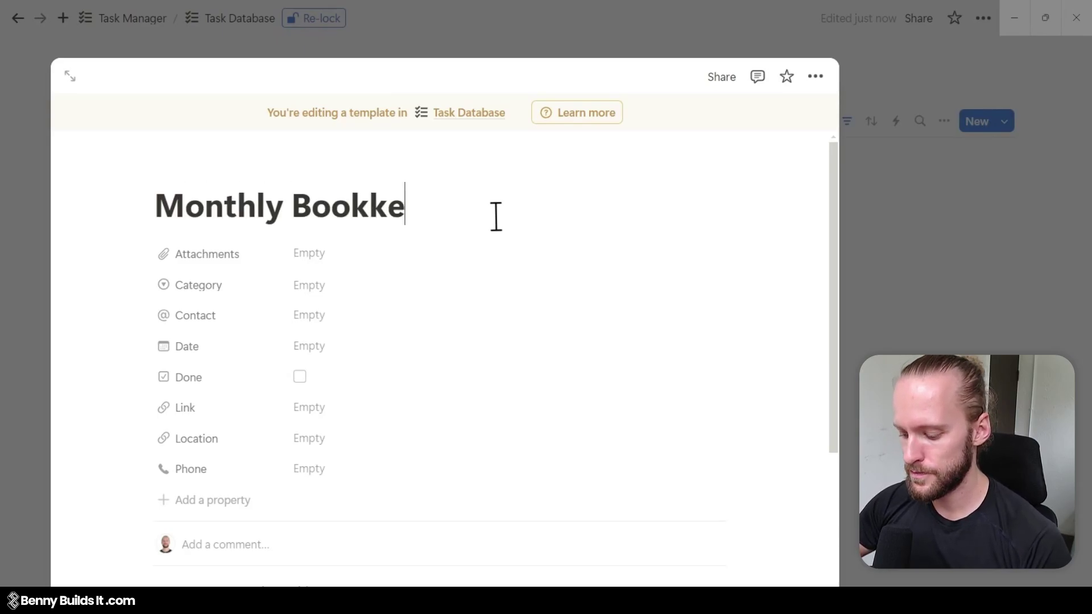
{"action": "type", "text": "eping"}
{"action": "left_click", "coordinate": [313, 286]}
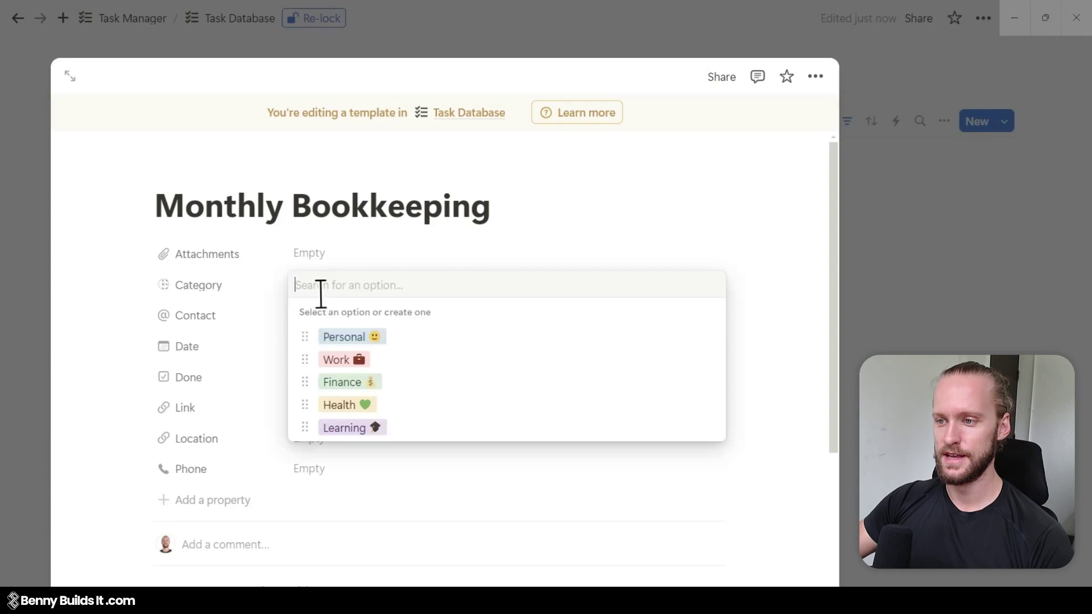
{"action": "left_click", "coordinate": [358, 382]}
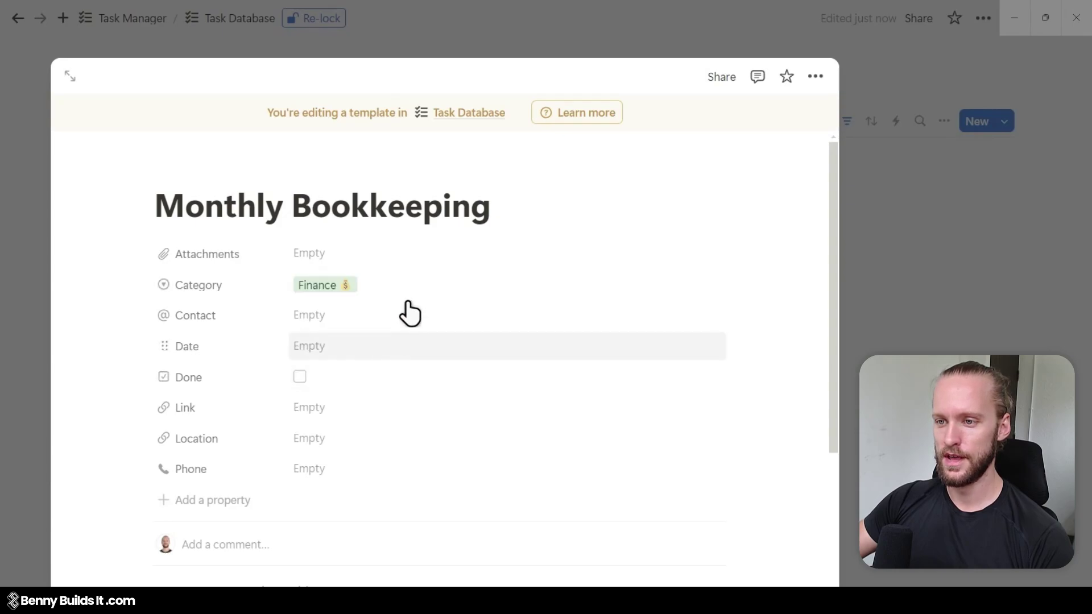
{"action": "left_click", "coordinate": [409, 348]}
{"action": "left_click", "coordinate": [448, 251]}
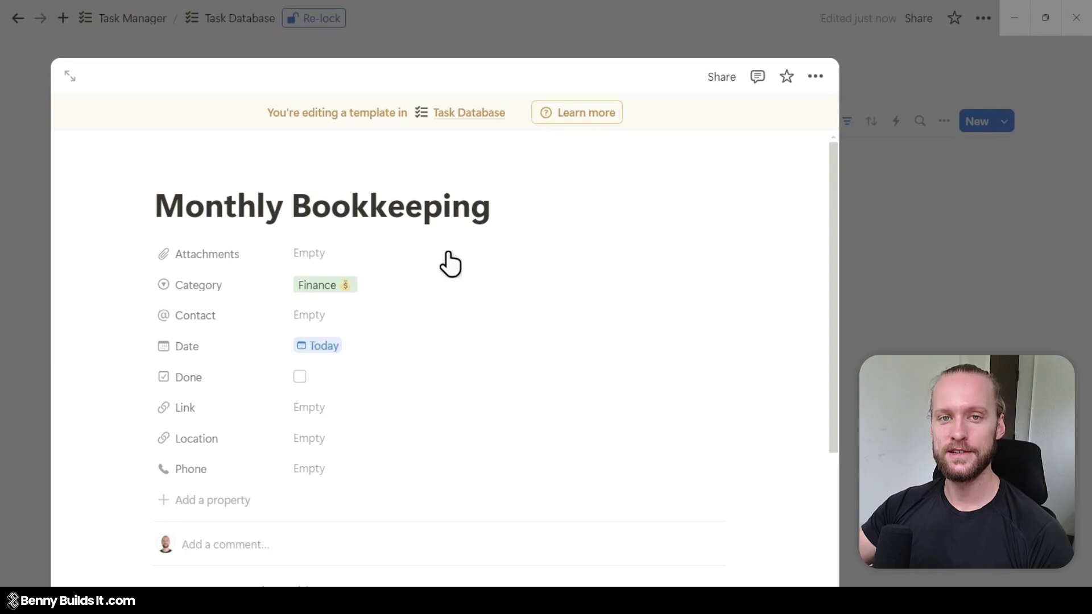
{"action": "left_click", "coordinate": [934, 212]}
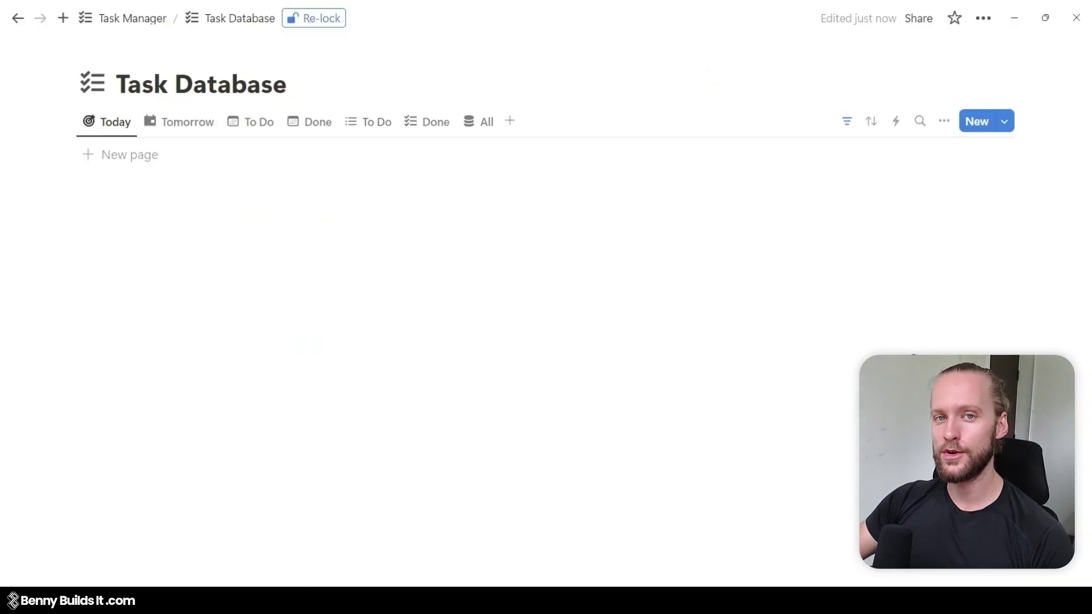
Step: Make the Monthly Bookkeeping template repeat monthly starting January 1, 2025, and save
{"action": "left_click", "coordinate": [1005, 121]}
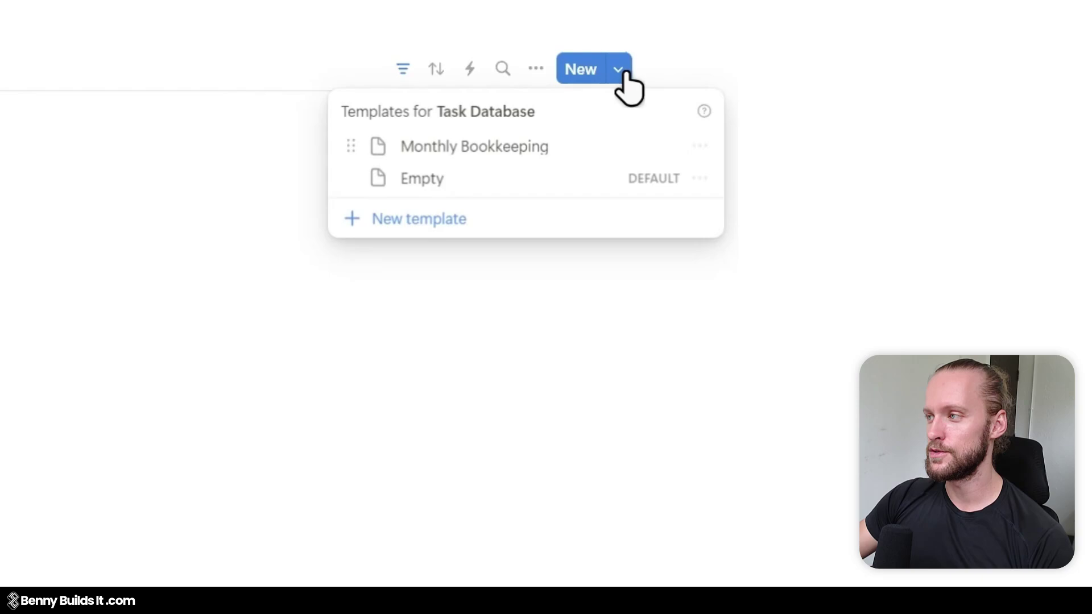
{"action": "left_click", "coordinate": [700, 147]}
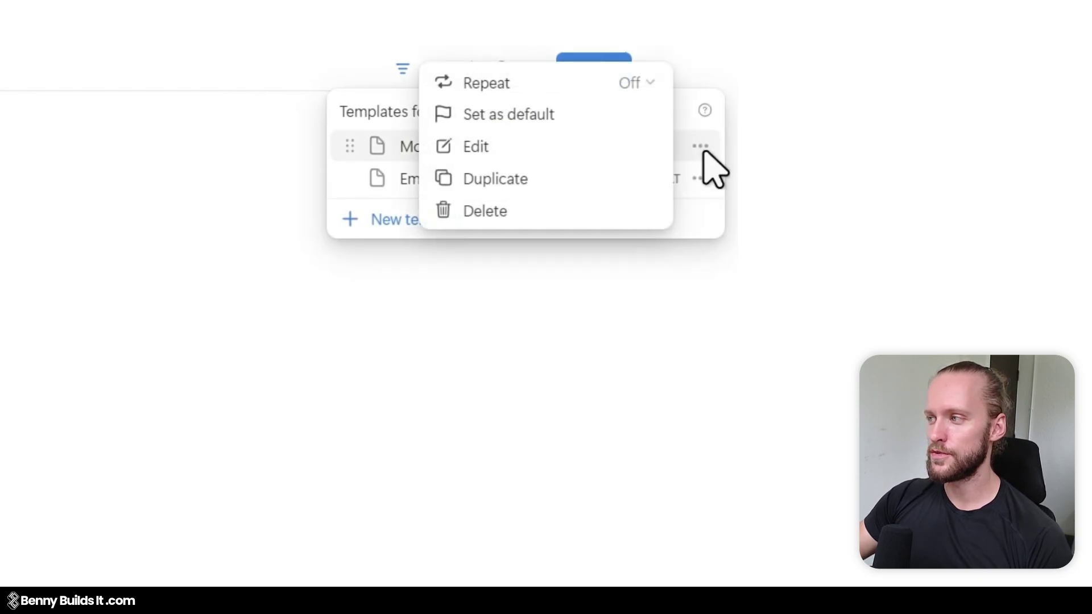
{"action": "left_click", "coordinate": [533, 89]}
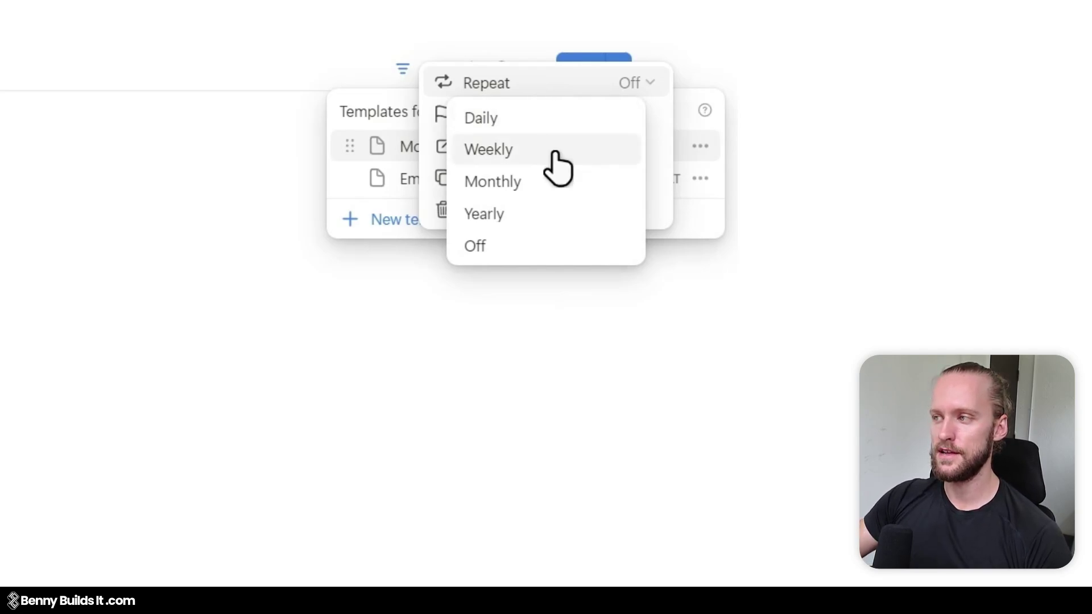
{"action": "left_click", "coordinate": [563, 209]}
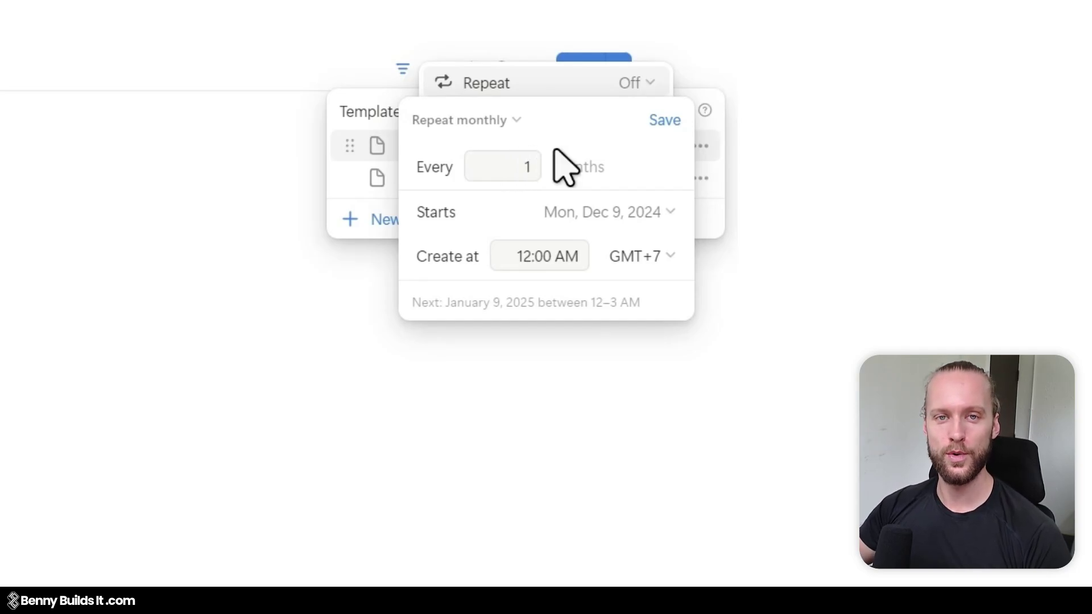
{"action": "left_click", "coordinate": [646, 225]}
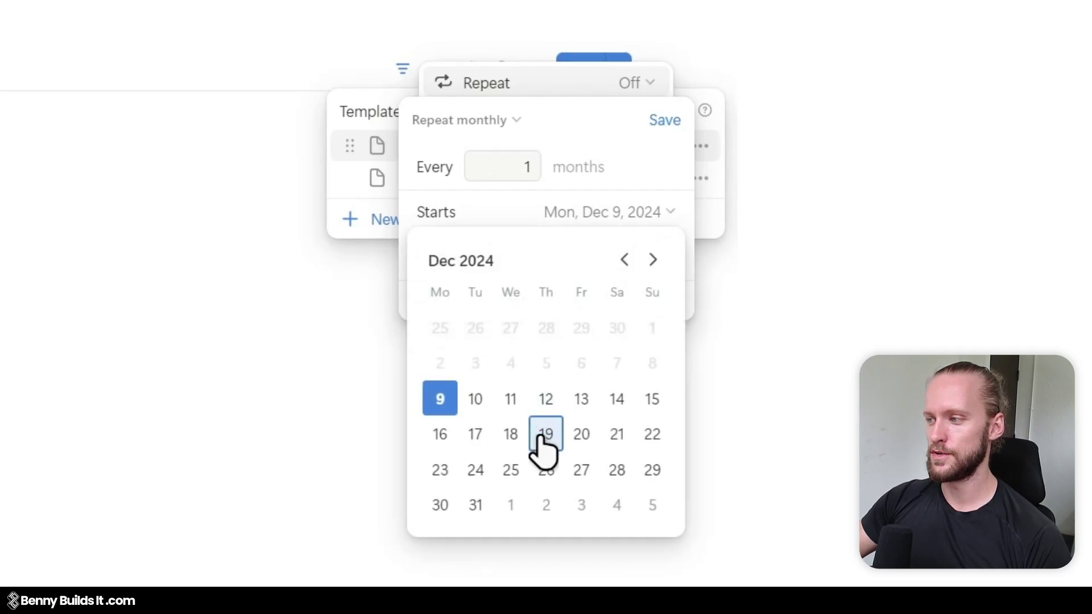
{"action": "left_click", "coordinate": [512, 515]}
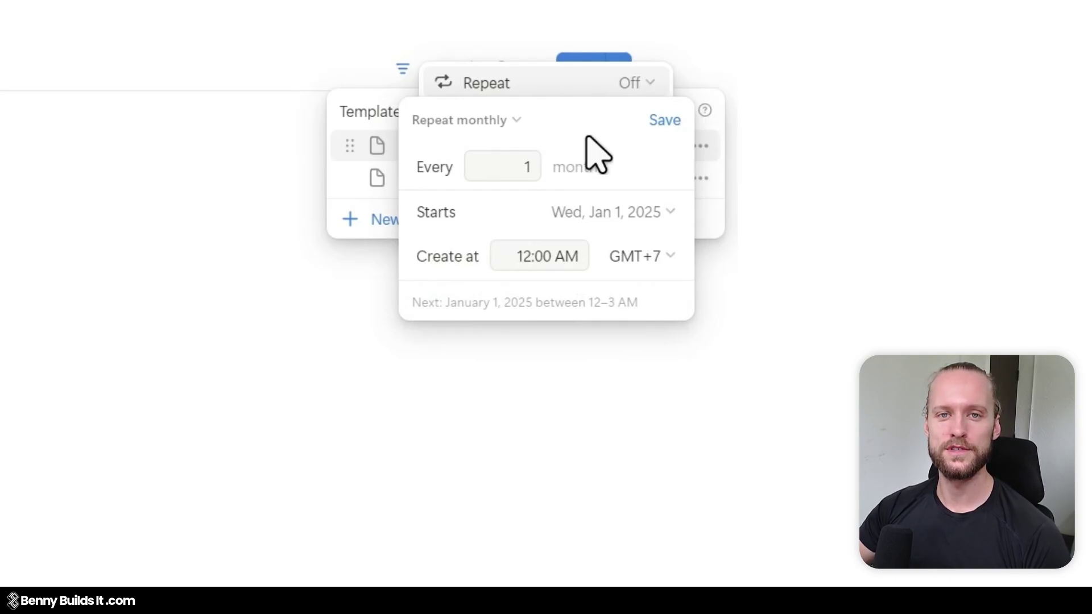
{"action": "left_click", "coordinate": [650, 121]}
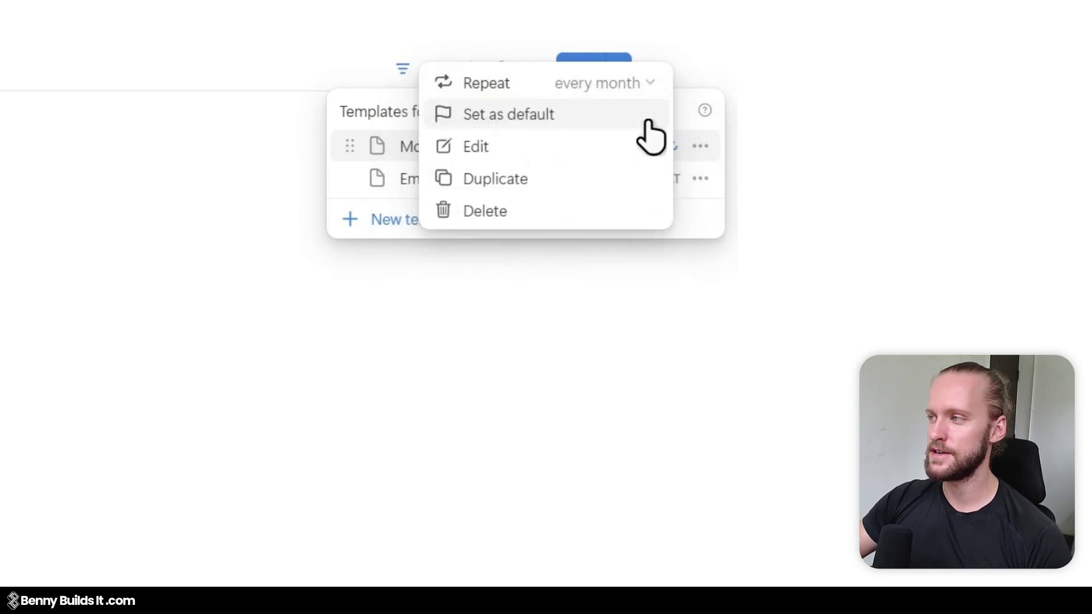
{"action": "left_click", "coordinate": [703, 115]}
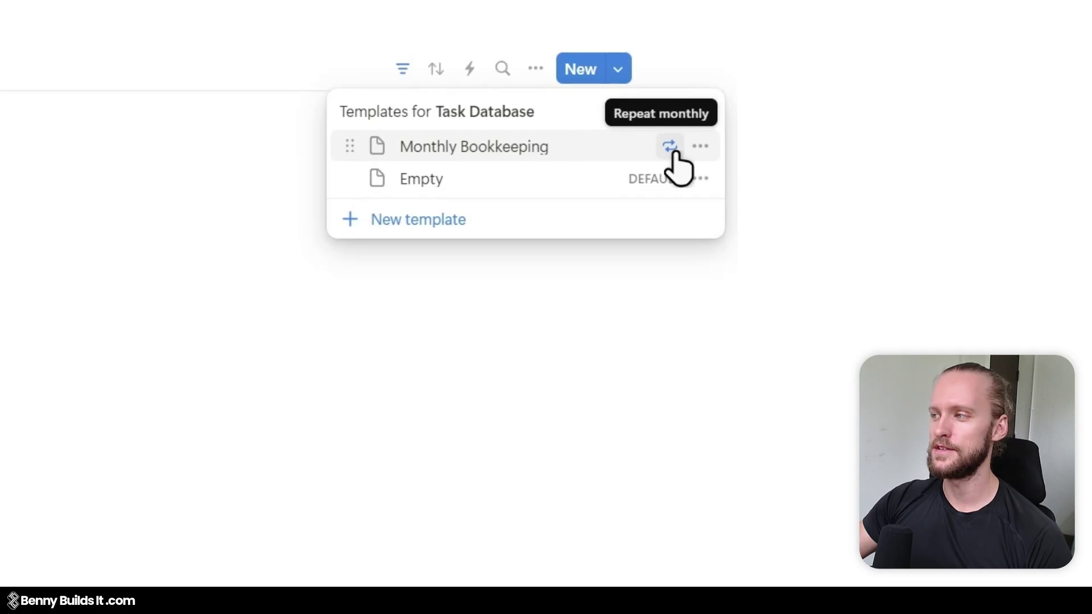
Step: Turn the Monthly Bookkeeping template's repeat frequency to Off
{"action": "left_click", "coordinate": [671, 148]}
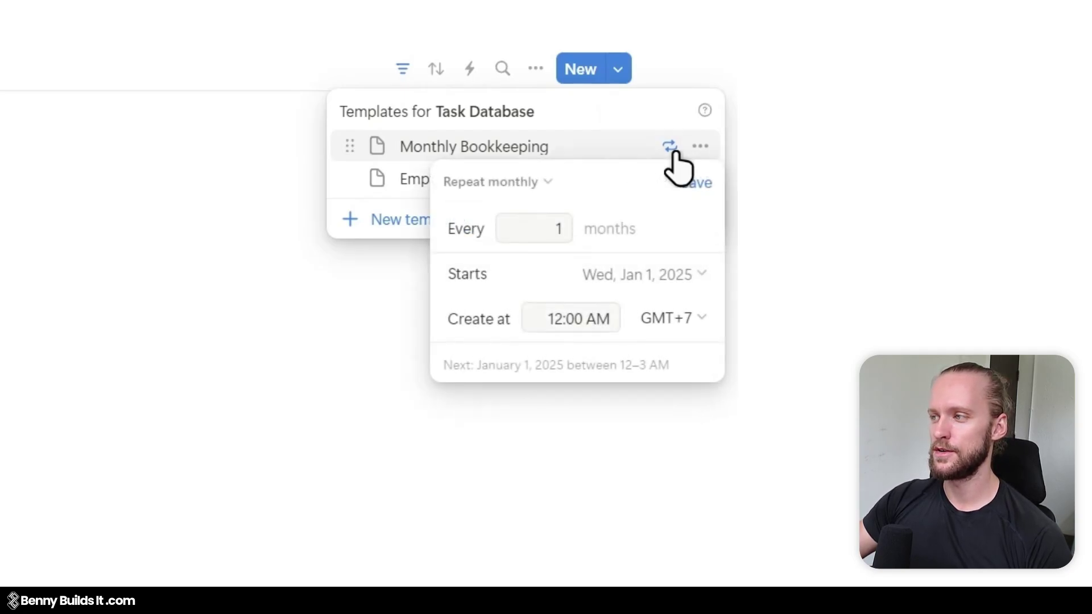
{"action": "left_click", "coordinate": [498, 182]}
{"action": "left_click", "coordinate": [453, 348]}
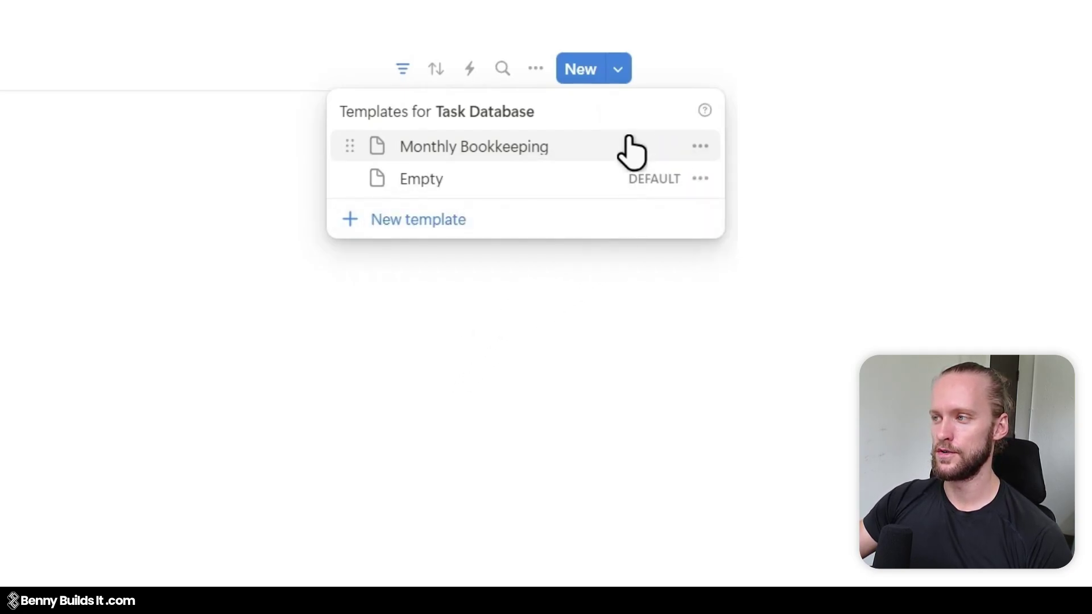